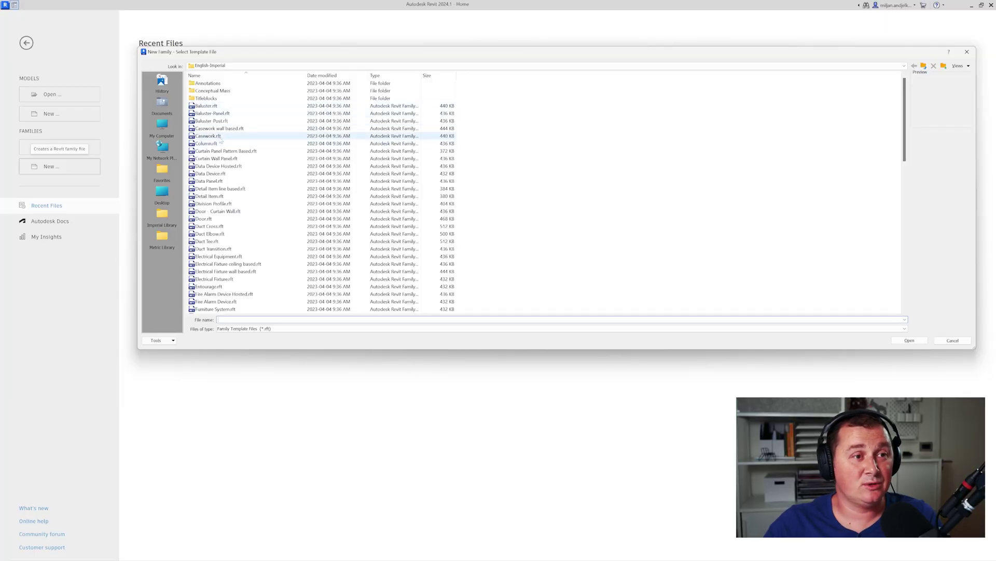
- Create a new family from the Metric Casework.rft template in the English family templates folder
{"action": "left_click", "coordinate": [215, 68]}
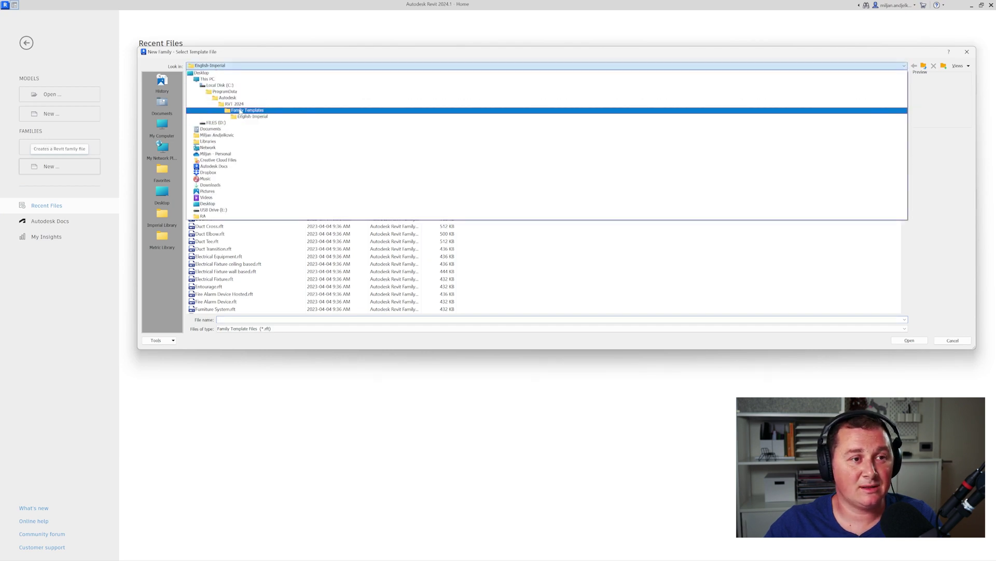
{"action": "left_click", "coordinate": [218, 103]}
{"action": "double_click", "coordinate": [217, 99]}
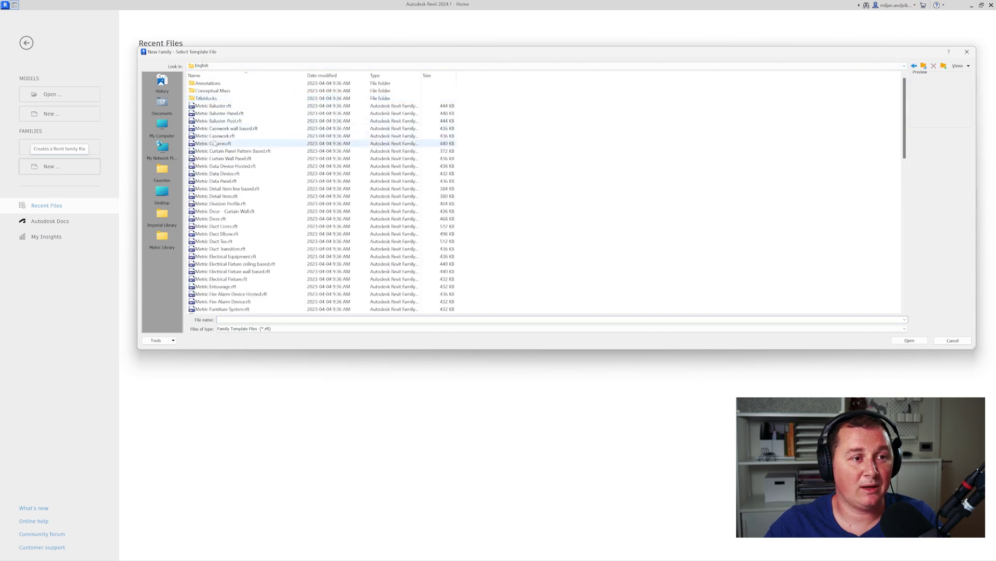
{"action": "left_click", "coordinate": [206, 137]}
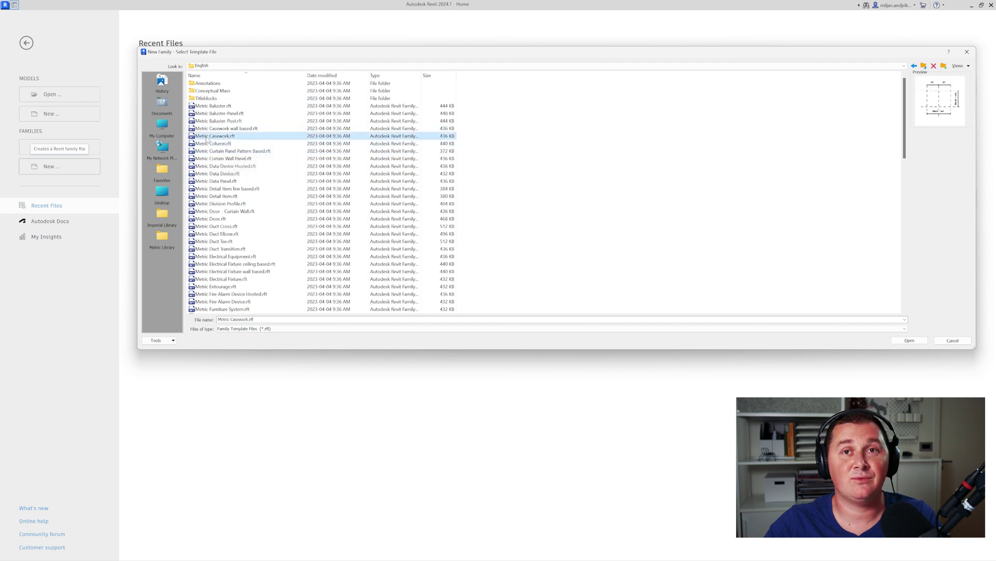
{"action": "left_click", "coordinate": [909, 341]}
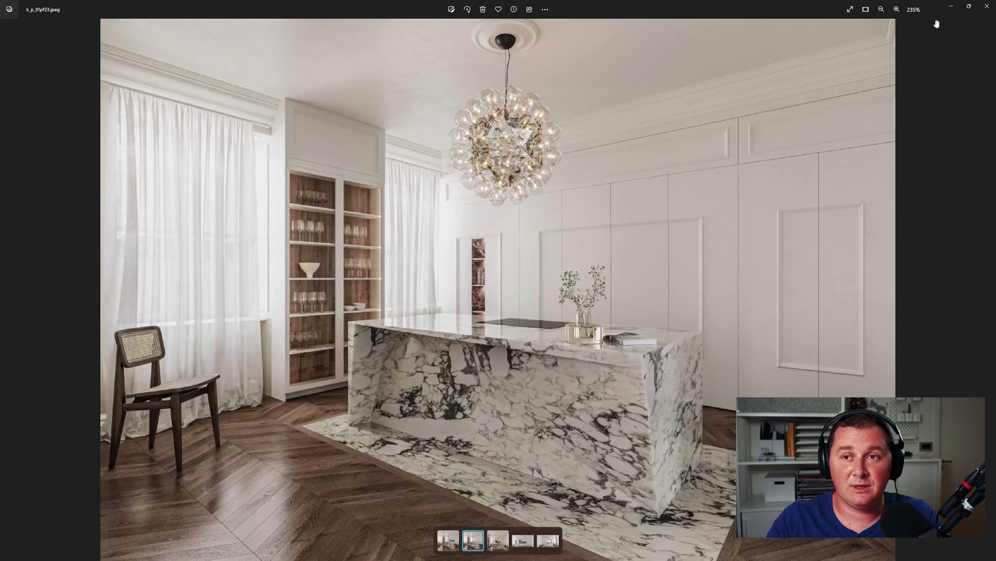
- Start an extrusion with Pick Lines, locking lines to the left, back and right reference planes and offsetting one 20 mm inward from the front plane
{"action": "left_click", "coordinate": [951, 6]}
{"action": "middle_click_drag", "start_coordinate": [493, 236], "coordinate": [459, 228]}
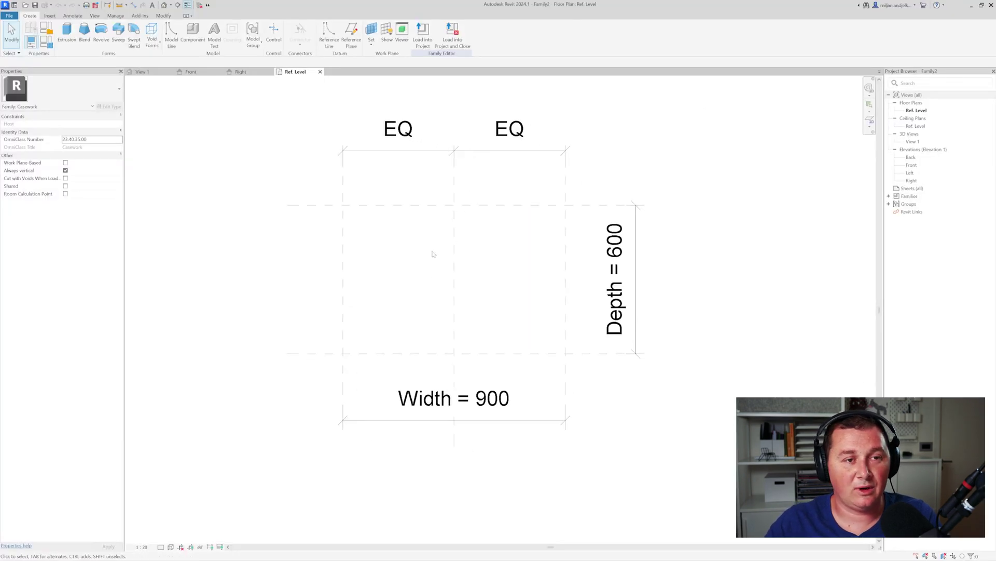
{"action": "left_click", "coordinate": [67, 32]}
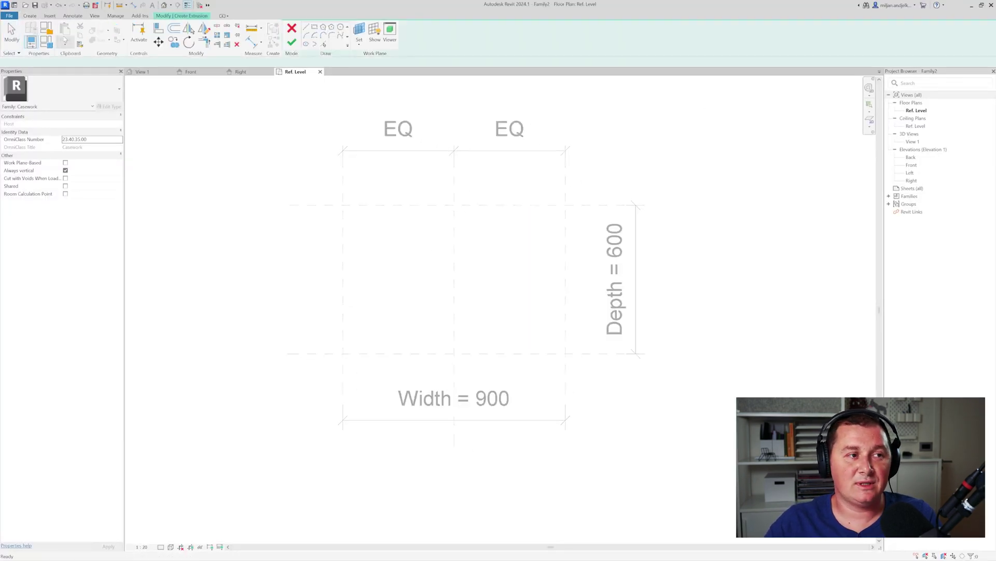
{"action": "left_click", "coordinate": [323, 44]}
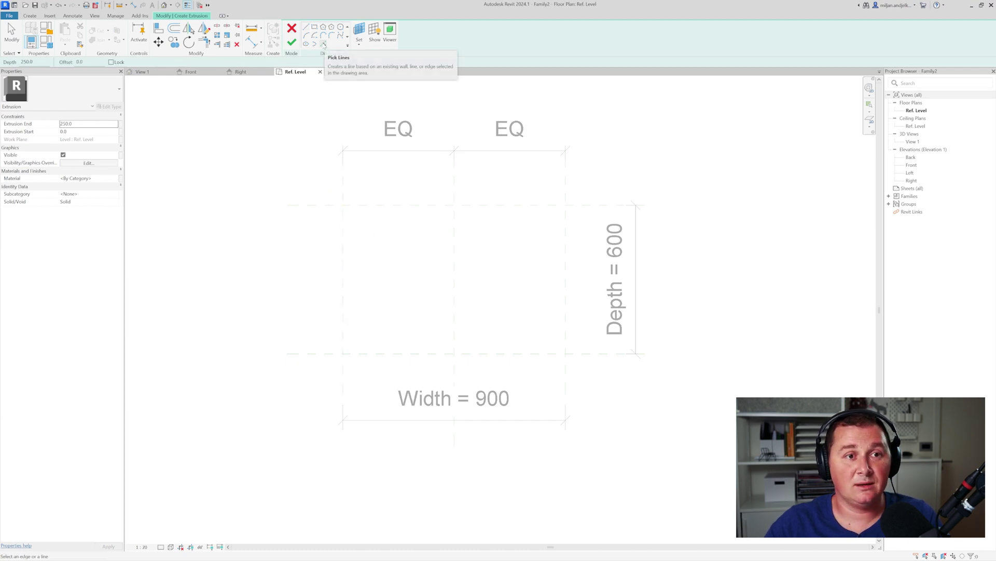
{"action": "left_click", "coordinate": [344, 269]}
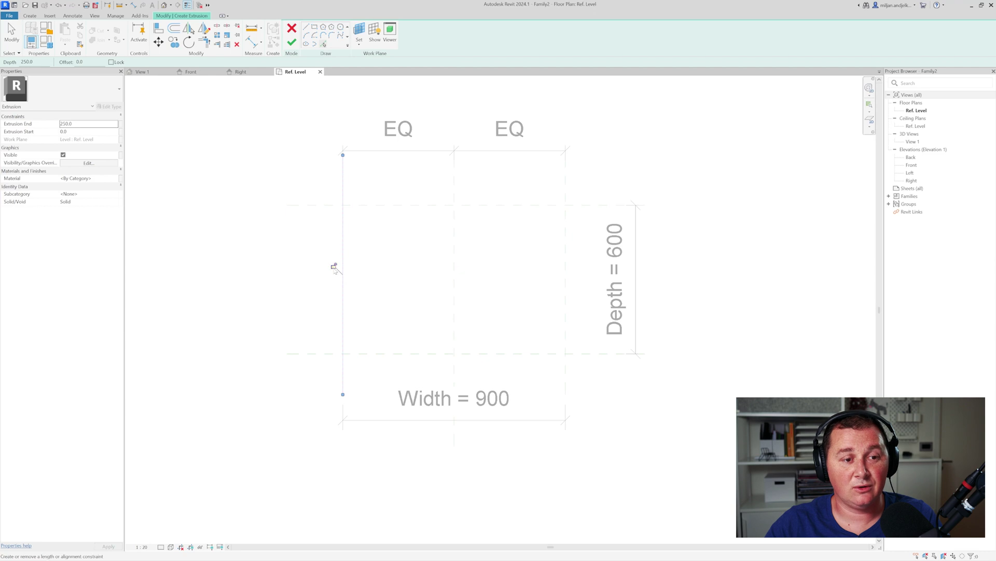
{"action": "left_click", "coordinate": [410, 205]}
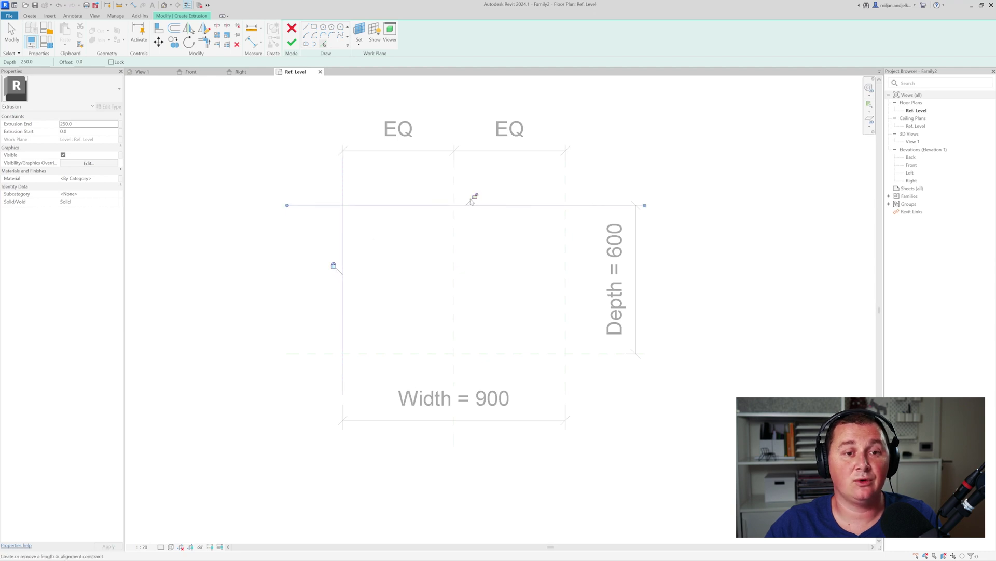
{"action": "left_click", "coordinate": [567, 260]}
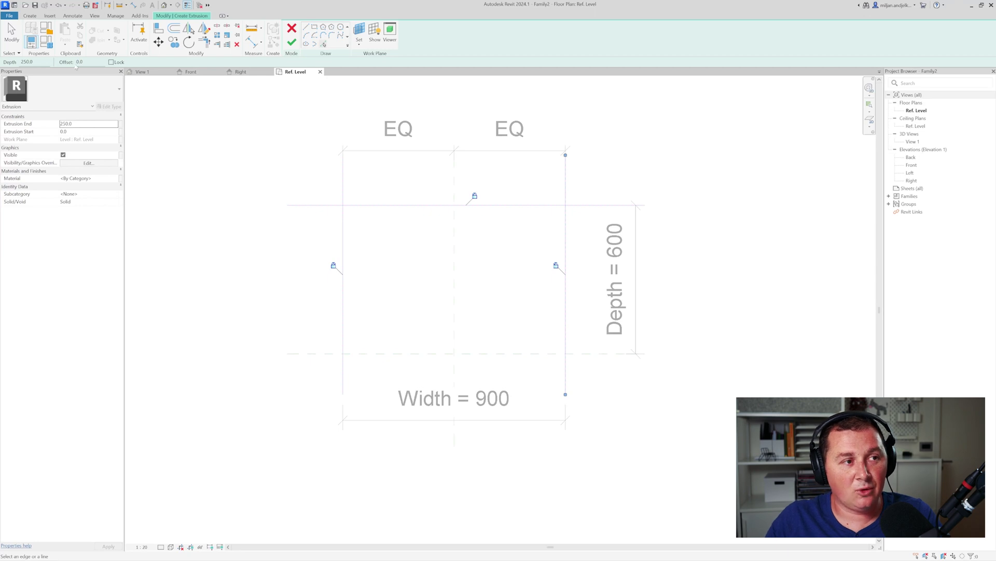
{"action": "left_click", "coordinate": [366, 353]}
{"action": "key", "text": "Escape"}
- Trim the four sketch lines to corners so they form a closed rectangle
{"action": "left_click", "coordinate": [363, 351]}
{"action": "left_click", "coordinate": [343, 332]}
{"action": "left_click", "coordinate": [344, 330]}
{"action": "left_click", "coordinate": [370, 206]}
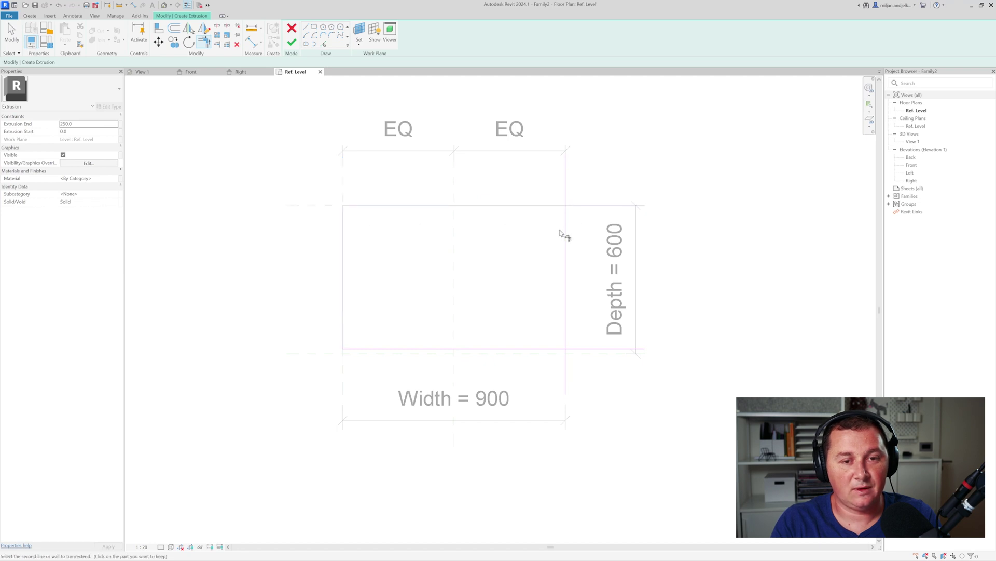
{"action": "left_click", "coordinate": [558, 207]}
{"action": "left_click", "coordinate": [566, 228]}
{"action": "left_click", "coordinate": [556, 349]}
{"action": "left_click", "coordinate": [565, 344]}
- Turn on the visibility of Automatic Sketch Dimensions in the Ref. Level view's annotation categories
{"action": "key", "text": "v"}
{"action": "key", "text": "g"}
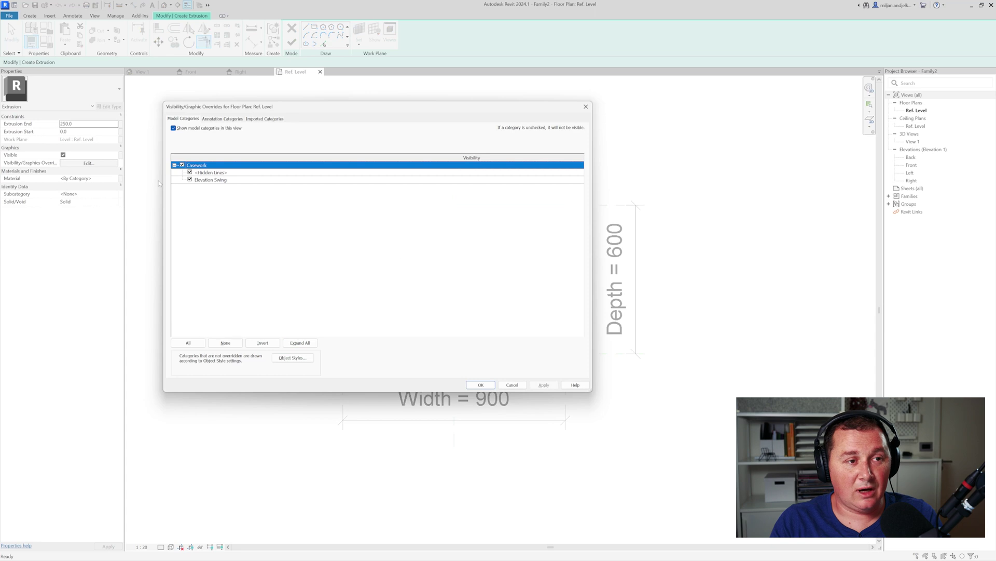
{"action": "left_click", "coordinate": [214, 119]}
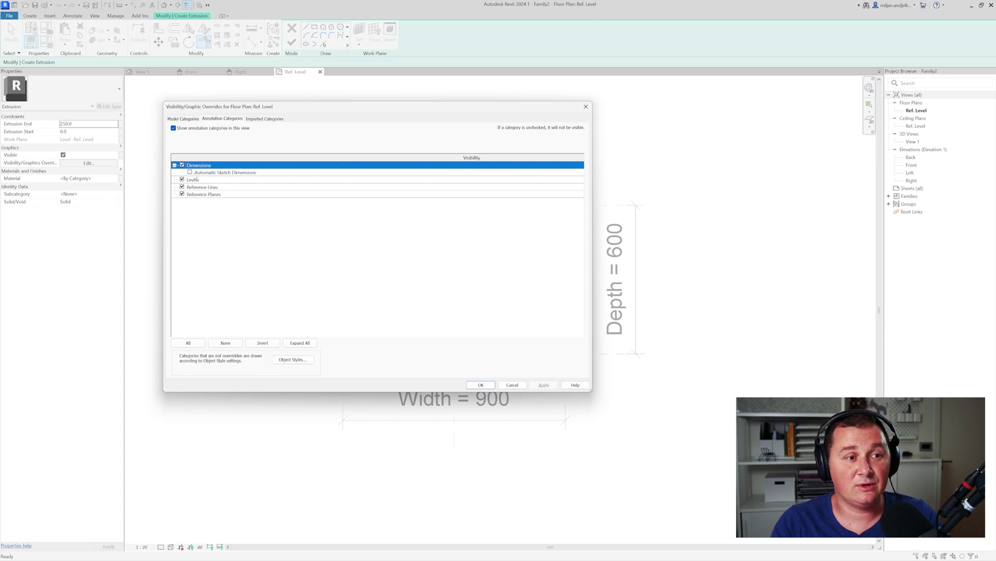
{"action": "left_click", "coordinate": [190, 173]}
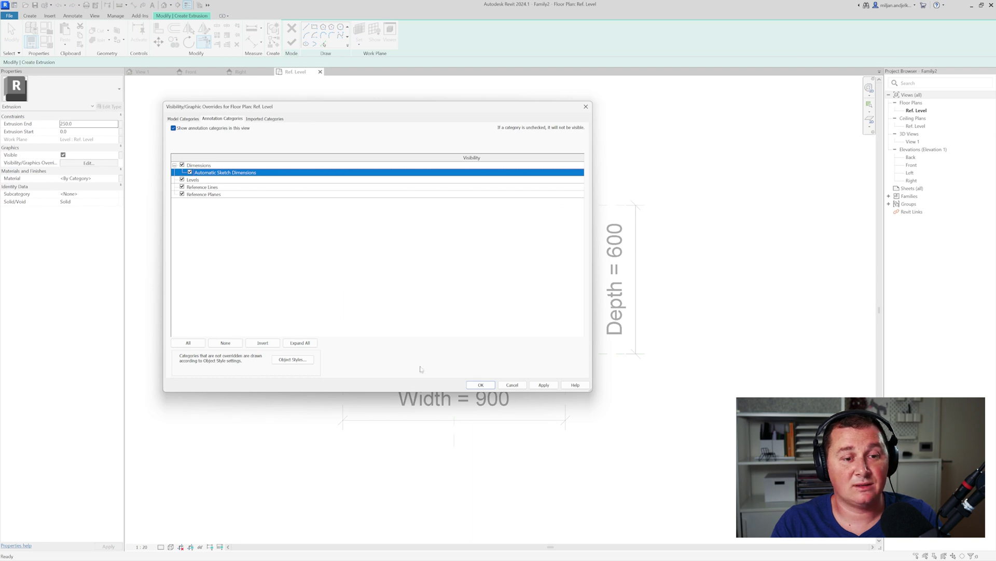
{"action": "left_click", "coordinate": [480, 385]}
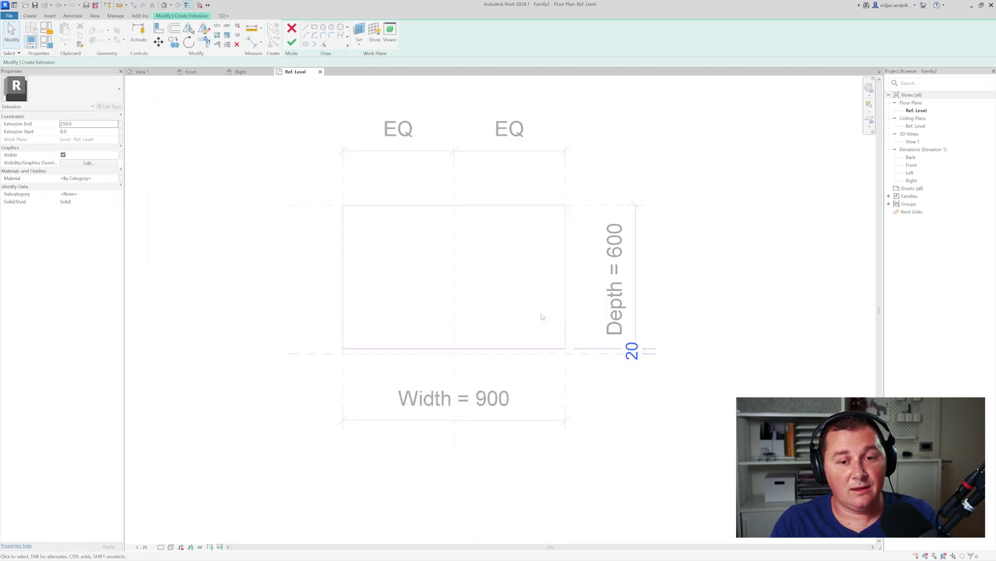
- Select the automatic offset dimension at the front sketch line, and finish the cabinet body extrusion
{"action": "left_click", "coordinate": [637, 350]}
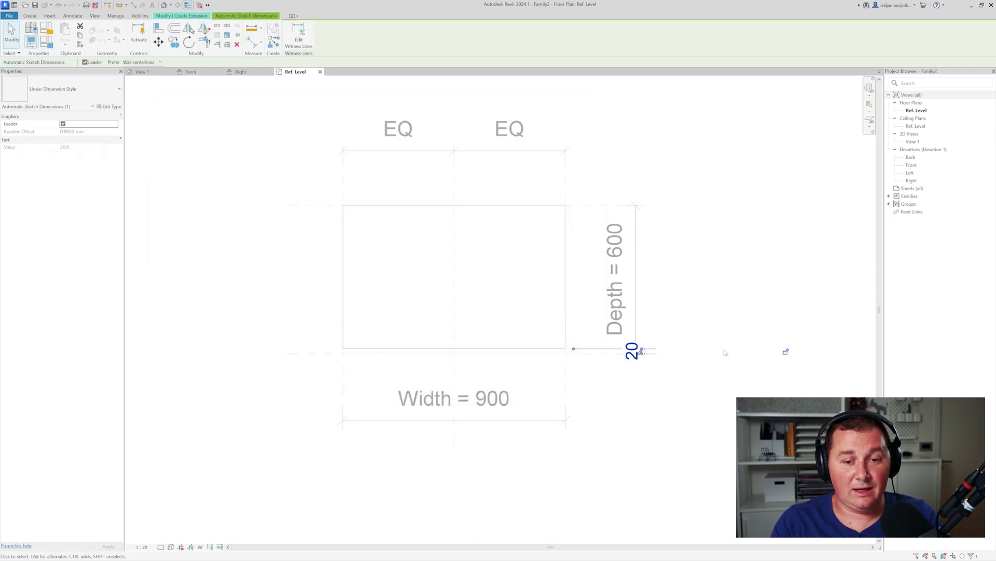
{"action": "left_click", "coordinate": [784, 351]}
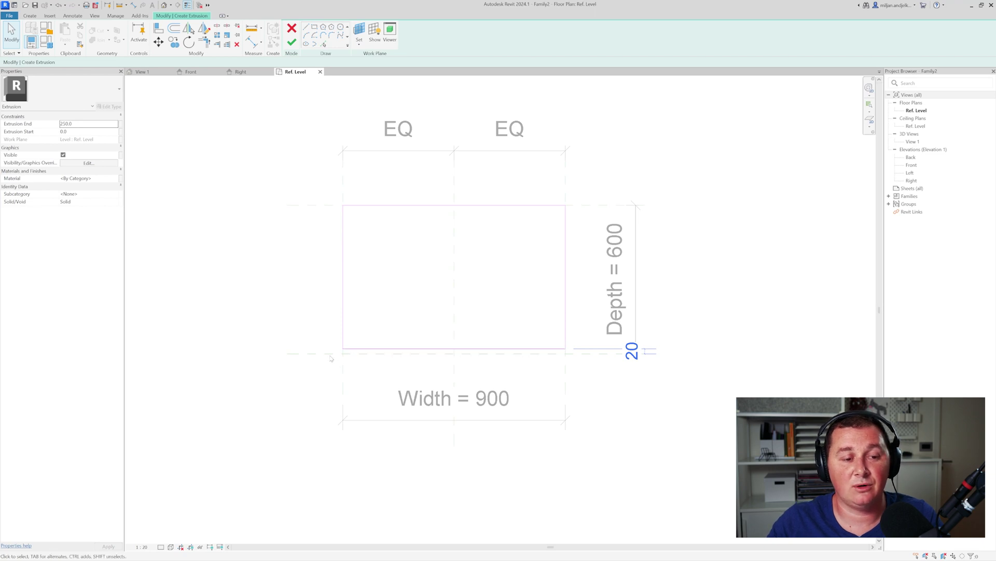
{"action": "left_click", "coordinate": [291, 42]}
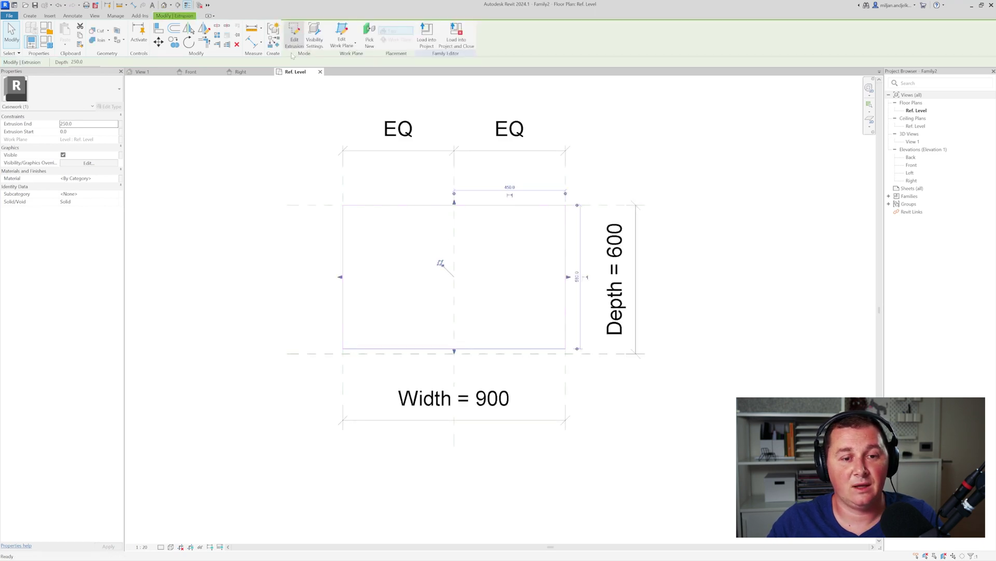
{"action": "left_click", "coordinate": [252, 188]}
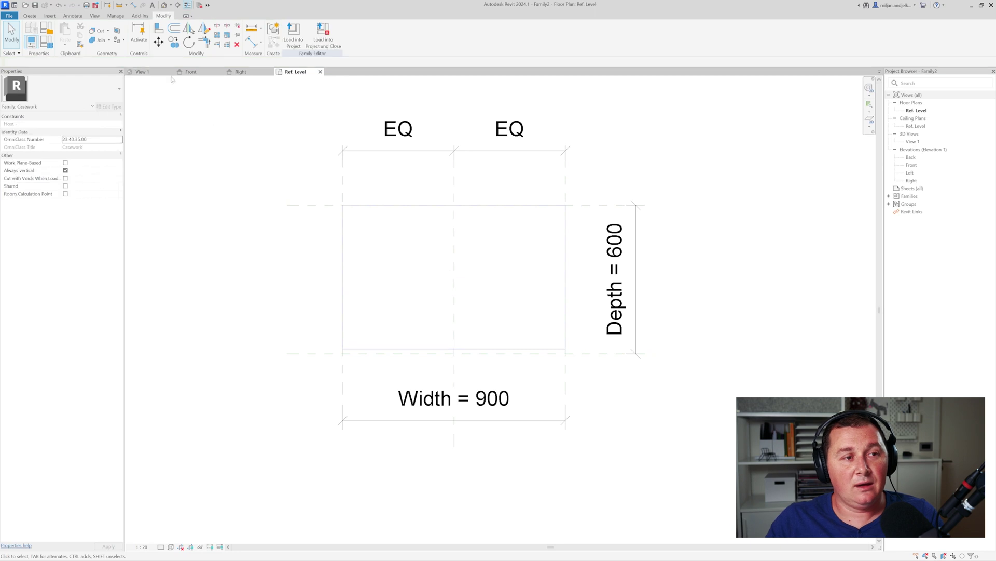
- In the Front elevation, stretch the top of the extrusion up to the reference plane that controls Height
{"action": "left_click", "coordinate": [191, 71]}
{"action": "left_click", "coordinate": [416, 394]}
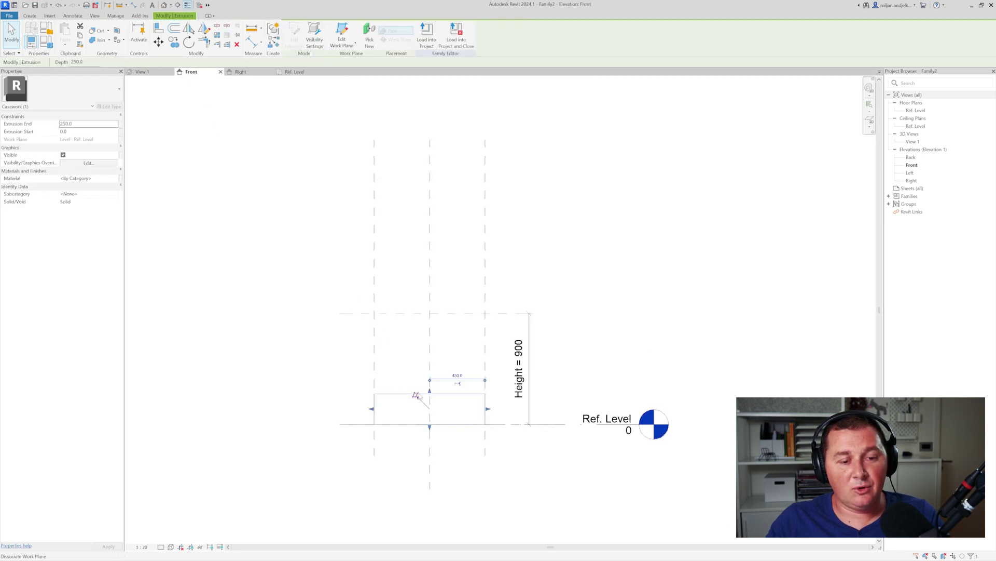
{"action": "left_click_drag", "start_coordinate": [429, 390], "coordinate": [444, 312]}
{"action": "left_click", "coordinate": [452, 256]}
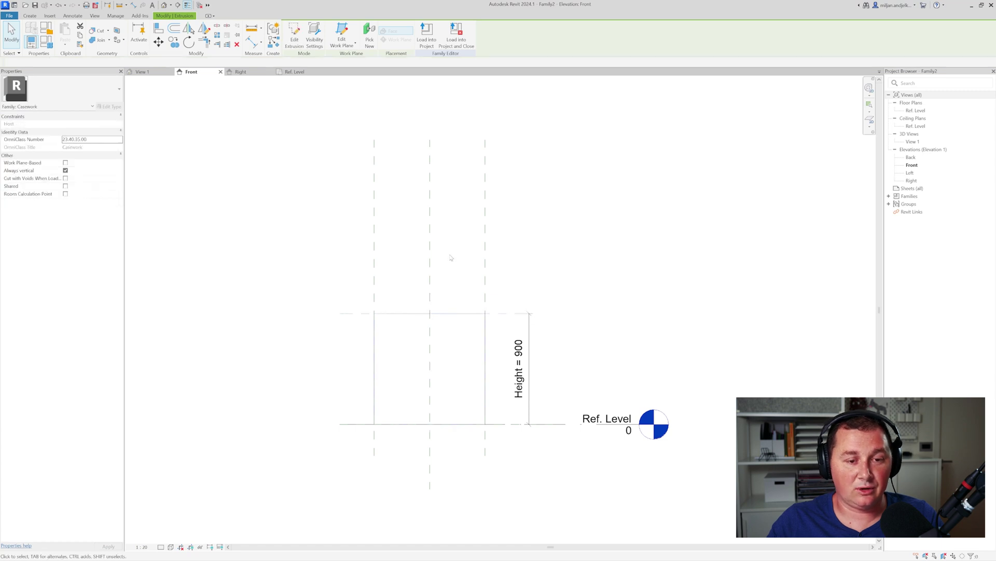
{"action": "left_click", "coordinate": [501, 313]}
{"action": "left_click", "coordinate": [517, 265]}
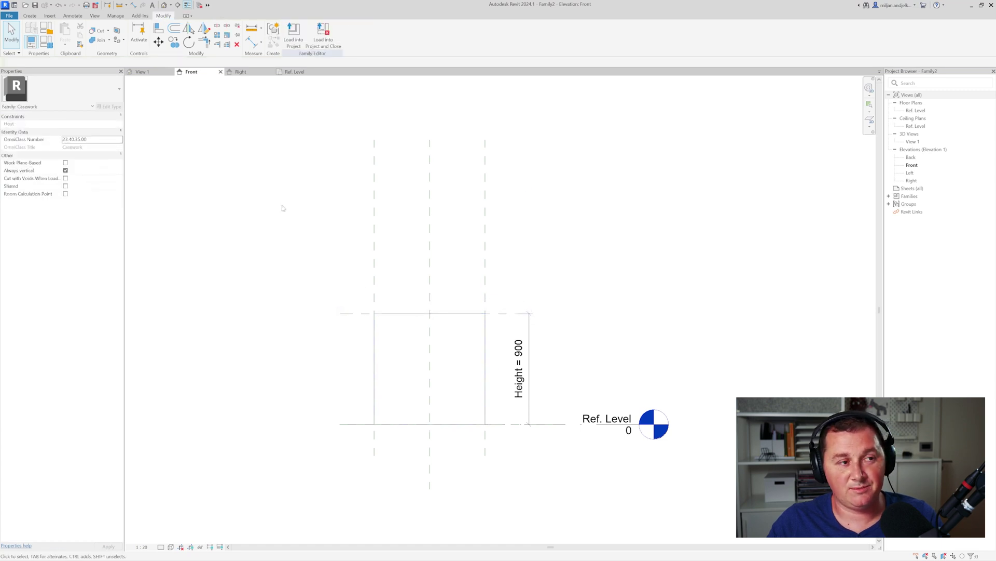
- In the 3D view, flex the family by applying Depth 900, Height 1500 and Width 600 in Family Types
{"action": "left_click", "coordinate": [143, 71]}
{"action": "scroll", "coordinate": [354, 274], "scroll_direction": "down", "scroll_amount": 3}
{"action": "middle_click_drag", "start_coordinate": [353, 276], "coordinate": [436, 287], "text": "shift"}
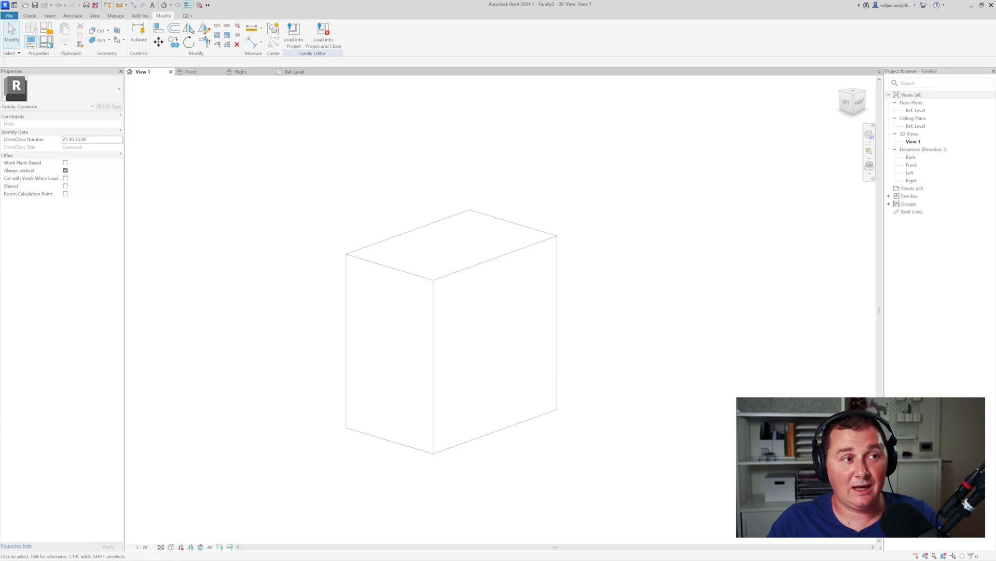
{"action": "left_click", "coordinate": [47, 44]}
{"action": "left_click", "coordinate": [747, 171]}
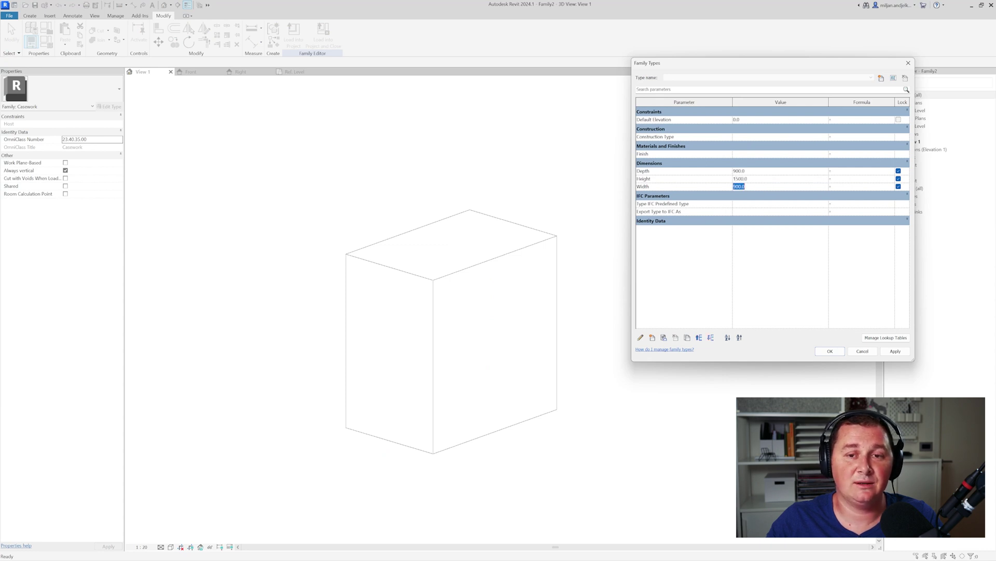
{"action": "left_click", "coordinate": [893, 351]}
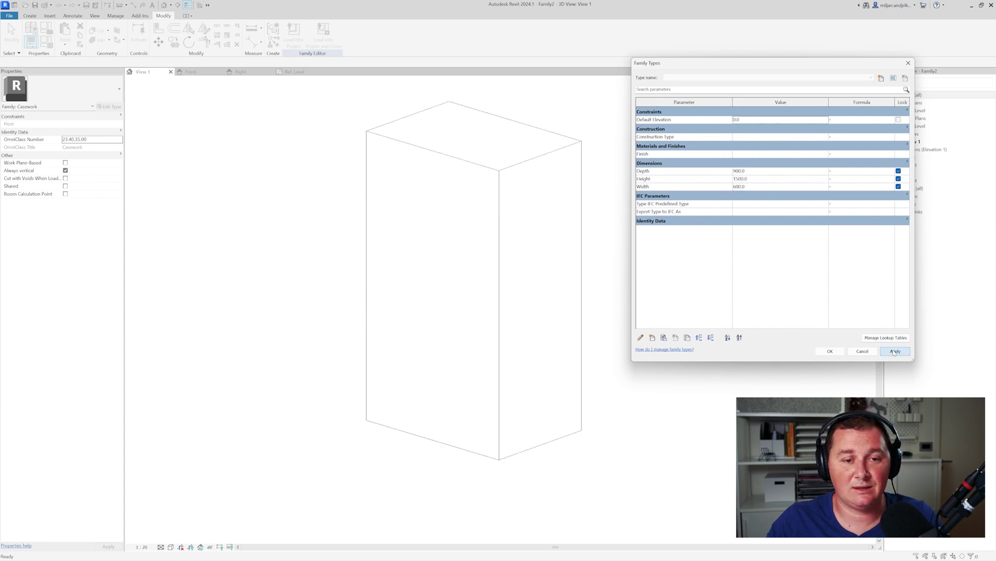
- Set Depth to 600, Width to 900 and Height to 1200, and accept the family type values
{"action": "left_click", "coordinate": [750, 172]}
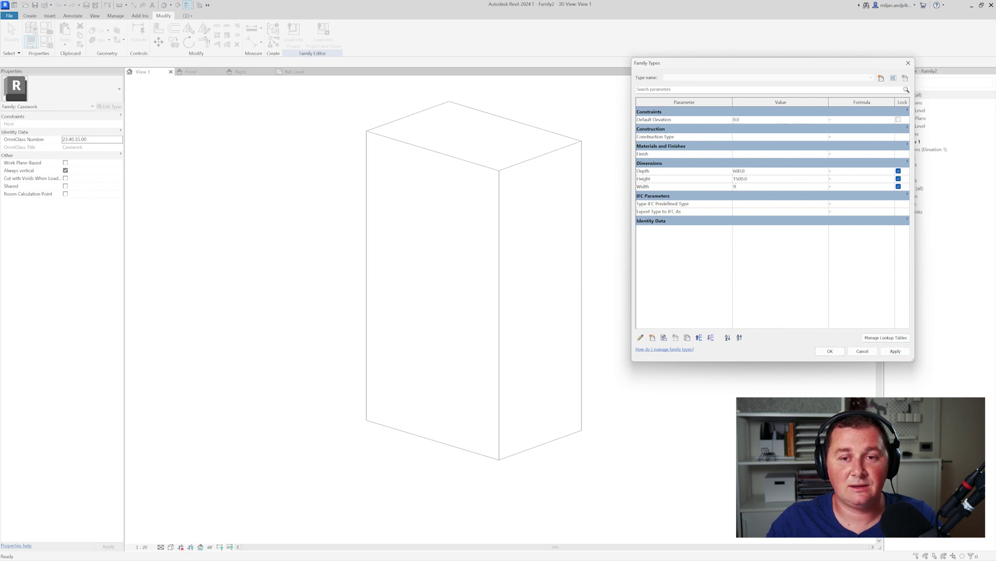
{"action": "type", "text": "1200"}
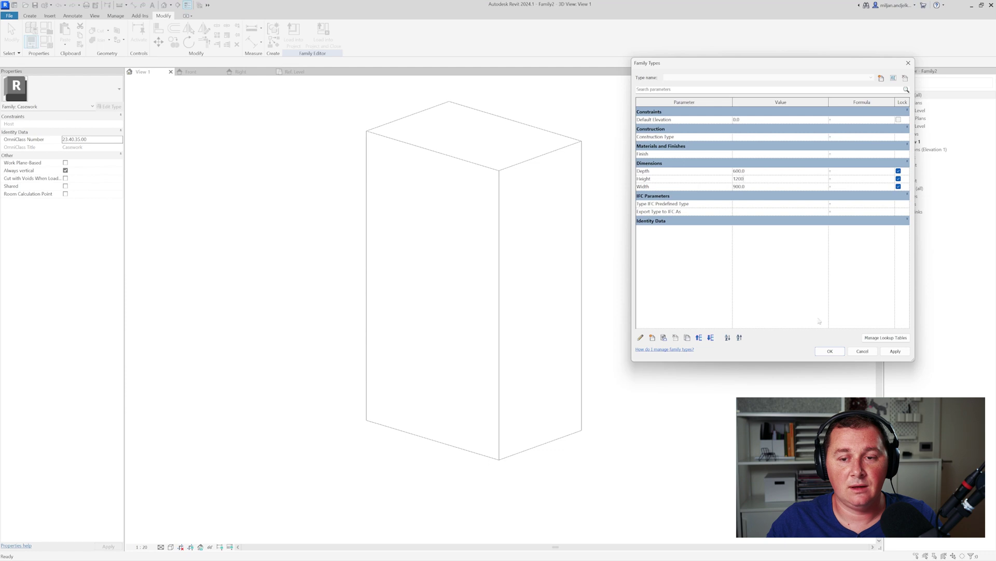
{"action": "left_click", "coordinate": [824, 350]}
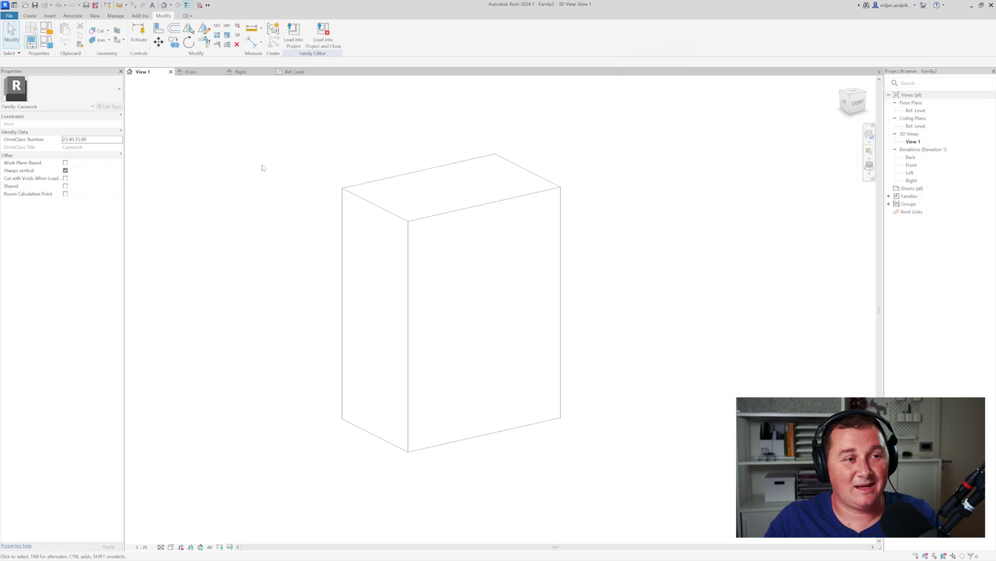
- Return to the Ref. Level plan and examine the cabinet door panels in the reference kitchen photo
{"action": "left_click", "coordinate": [295, 72]}
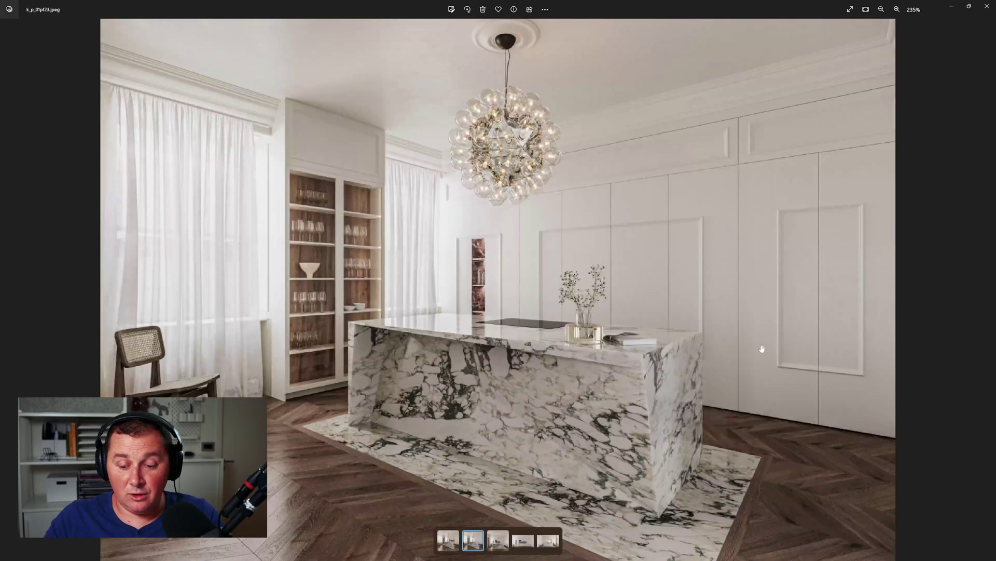
{"action": "key", "text": "super+shift+s"}
{"action": "left_click_drag", "start_coordinate": [642, 136], "coordinate": [836, 451]}
{"action": "left_click", "coordinate": [845, 355]}
{"action": "mouse_move", "coordinate": [739, 164]}
{"action": "left_mouse_down"}
{"action": "mouse_move", "coordinate": [818, 155]}
{"action": "mouse_move", "coordinate": [821, 293]}
{"action": "left_mouse_up"}
{"action": "mouse_move", "coordinate": [785, 424]}
{"action": "left_mouse_down"}
{"action": "mouse_move", "coordinate": [738, 414]}
{"action": "mouse_move", "coordinate": [746, 237]}
{"action": "left_mouse_up"}
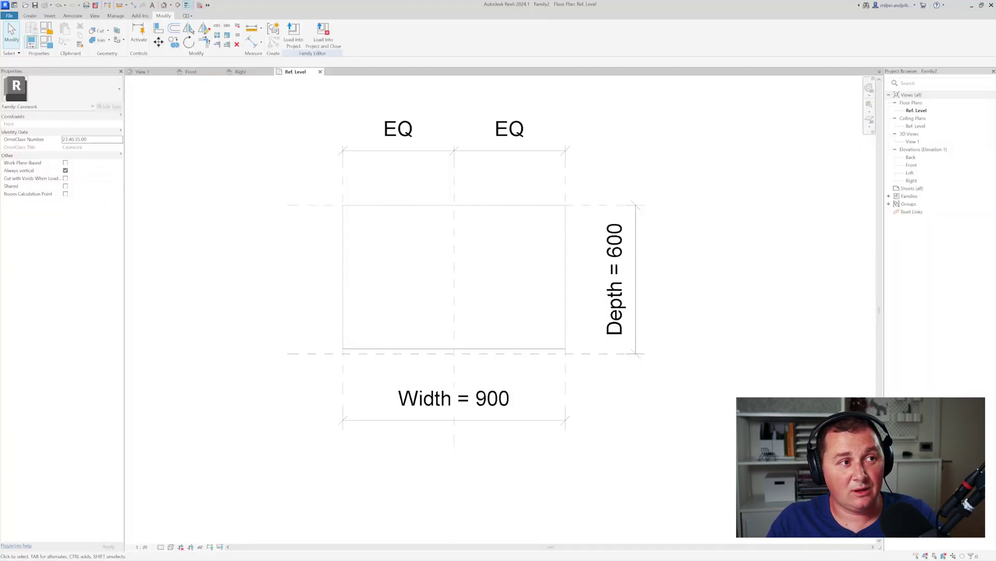
- Start a second extrusion and pick the cabinet body's front edge as a locked sketch line
{"action": "left_click", "coordinate": [30, 15]}
{"action": "left_click", "coordinate": [65, 42]}
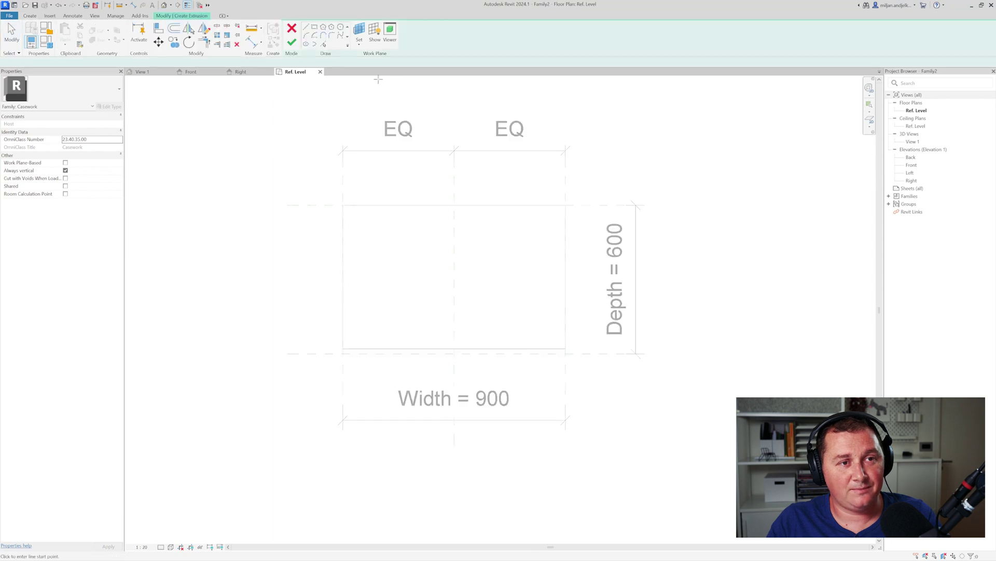
{"action": "scroll", "coordinate": [367, 392], "scroll_direction": "up", "scroll_amount": 3}
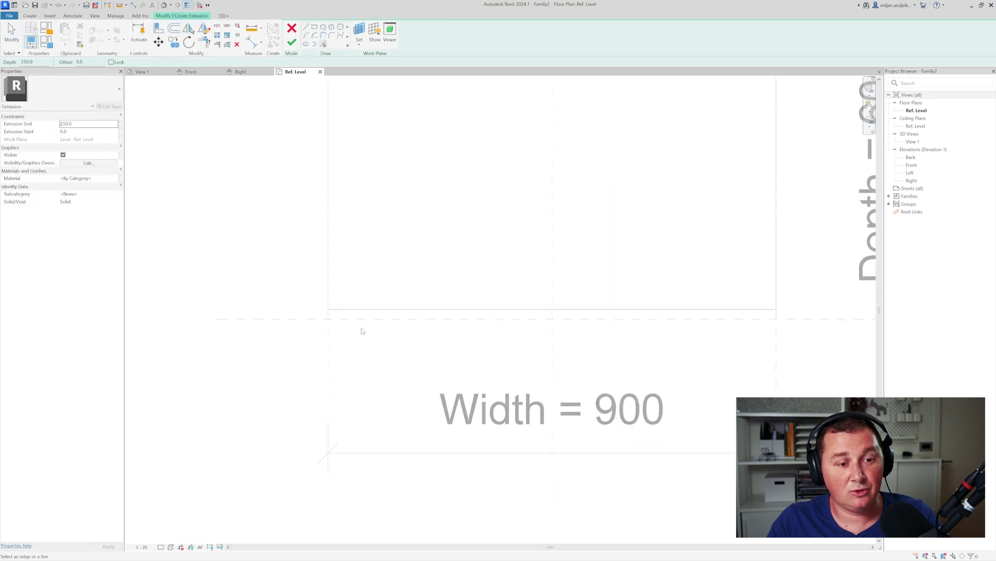
{"action": "left_click", "coordinate": [354, 310]}
{"action": "left_click", "coordinate": [543, 319]}
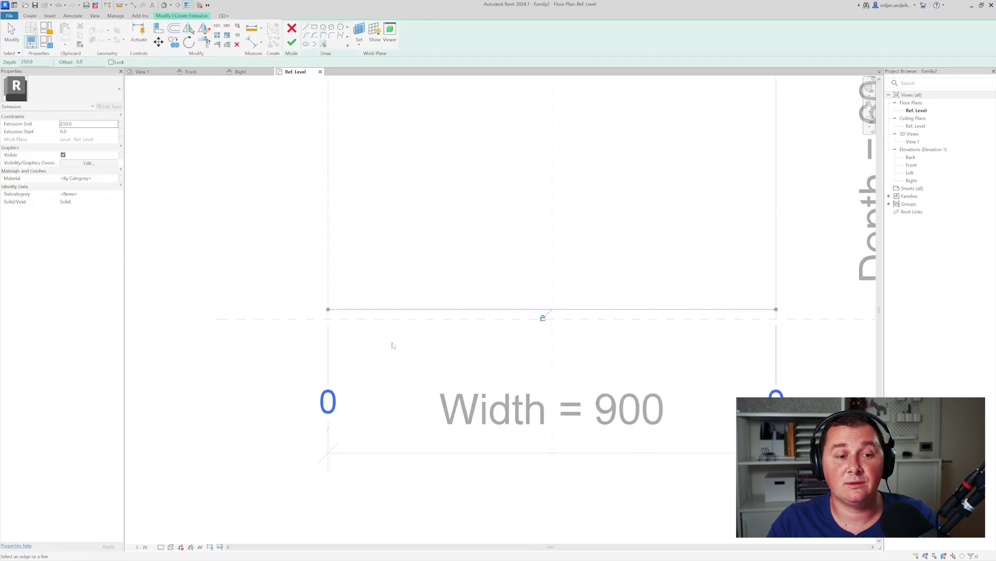
- Pick the left, front and right reference planes as sketch lines for the second extrusion, locking each line to its plane
{"action": "scroll", "coordinate": [325, 307], "scroll_direction": "up", "scroll_amount": 2}
{"action": "left_click", "coordinate": [331, 327]}
{"action": "left_click", "coordinate": [323, 278]}
{"action": "left_click", "coordinate": [366, 331]}
{"action": "left_click", "coordinate": [510, 325]}
{"action": "scroll", "coordinate": [340, 378], "scroll_direction": "down", "scroll_amount": 3}
{"action": "scroll", "coordinate": [716, 352], "scroll_direction": "up", "scroll_amount": 2}
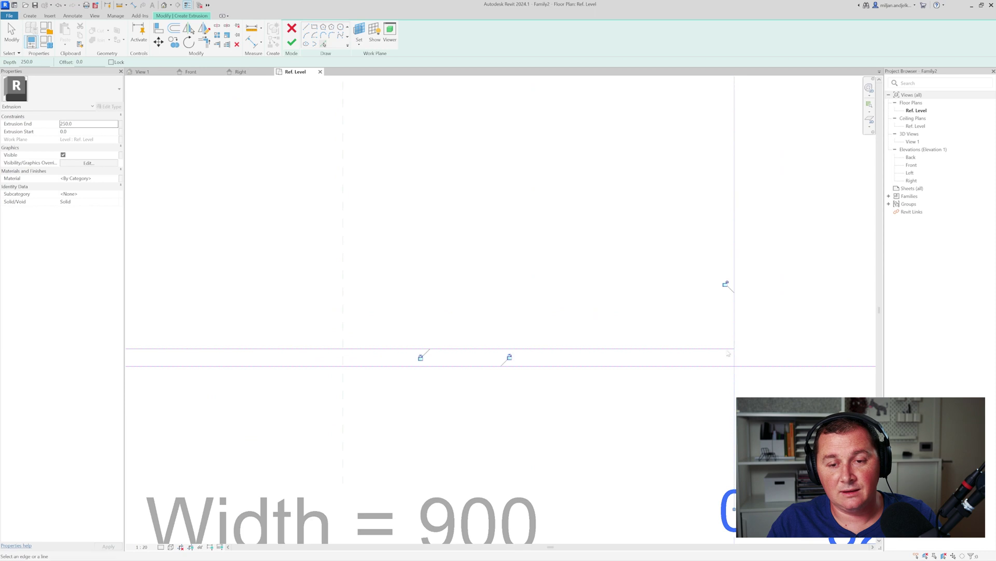
{"action": "scroll", "coordinate": [569, 297], "scroll_direction": "down", "scroll_amount": 2}
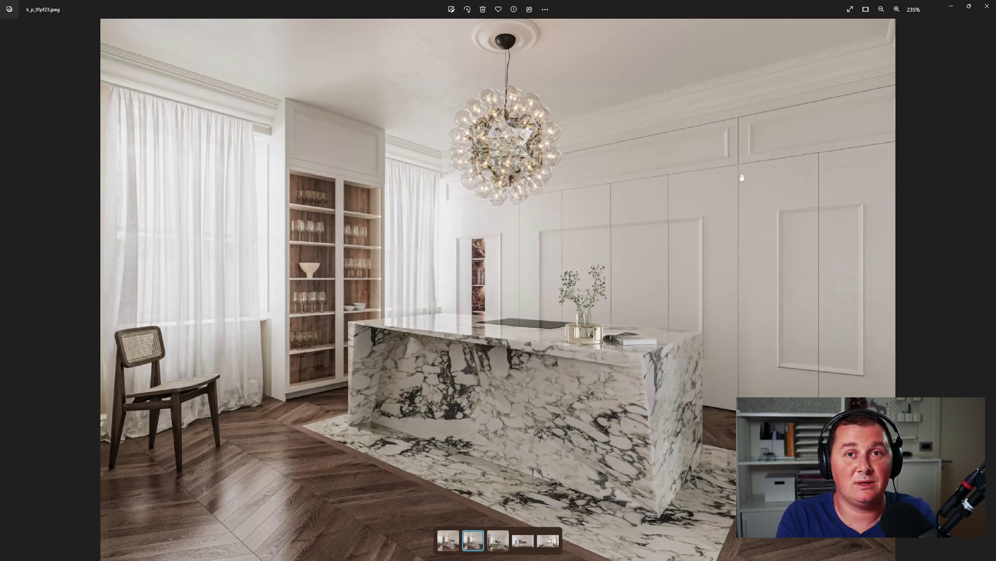
{"action": "left_click", "coordinate": [949, 9]}
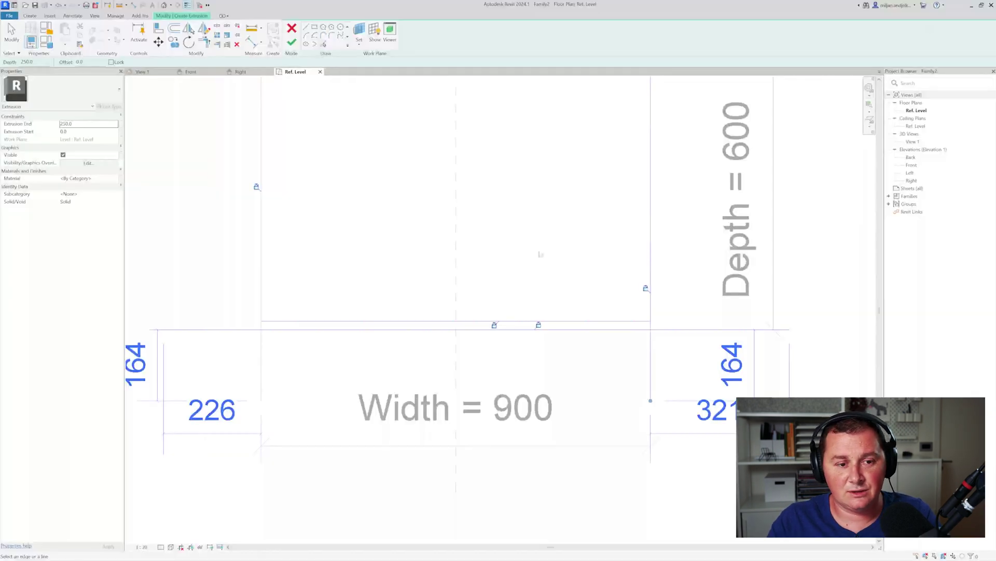
{"action": "key", "text": "Escape"}
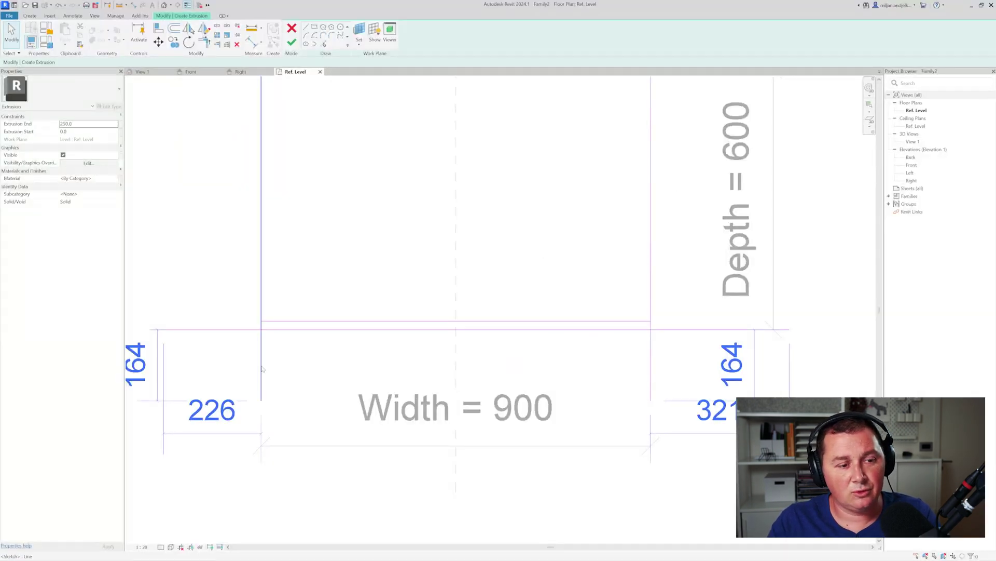
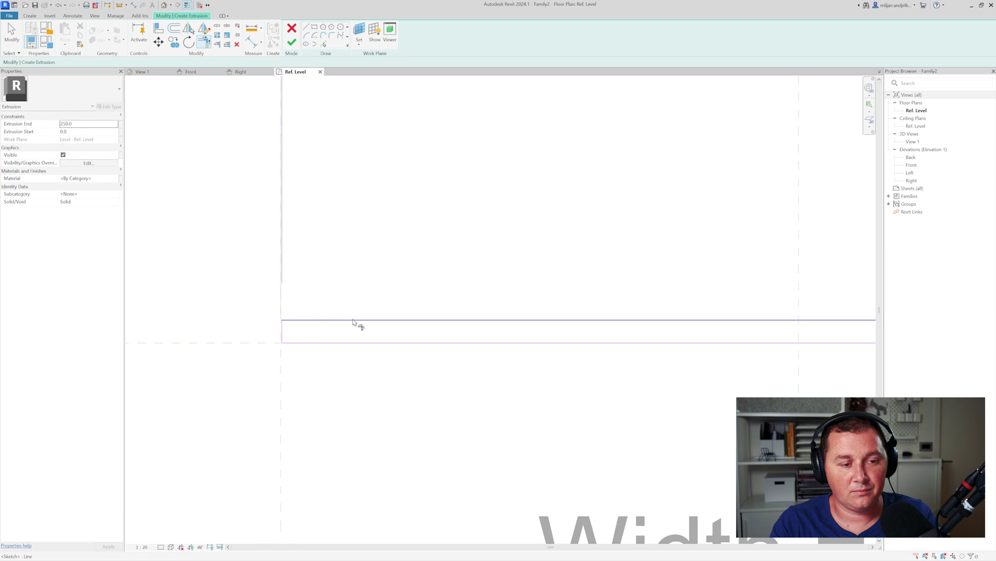
- Check the automatic sketch dimension and finish the door panel's extrusion sketch
{"action": "key", "text": "Escape"}
{"action": "scroll", "coordinate": [307, 293], "scroll_direction": "down", "scroll_amount": 3}
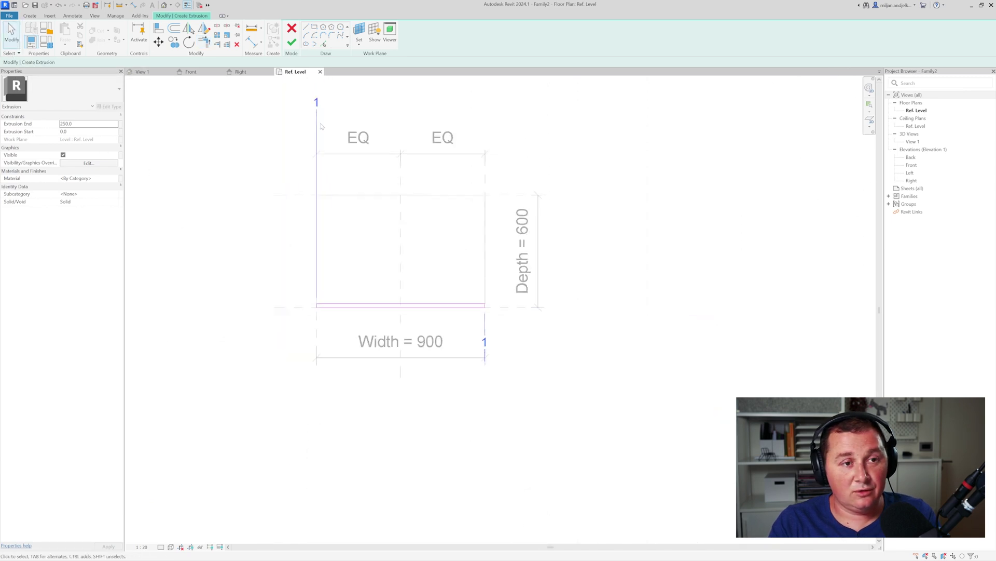
{"action": "left_click", "coordinate": [316, 216]}
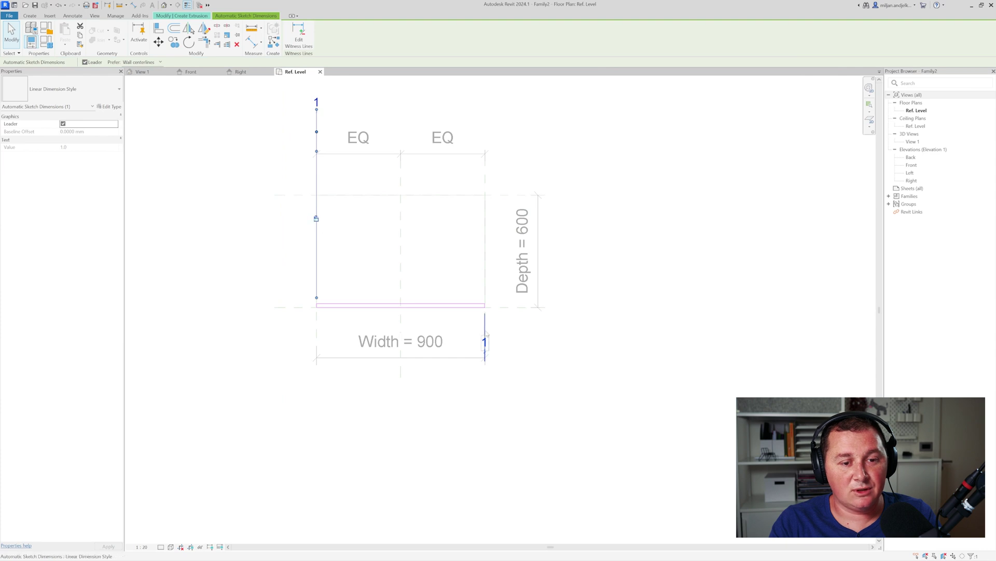
{"action": "key", "text": "Escape"}
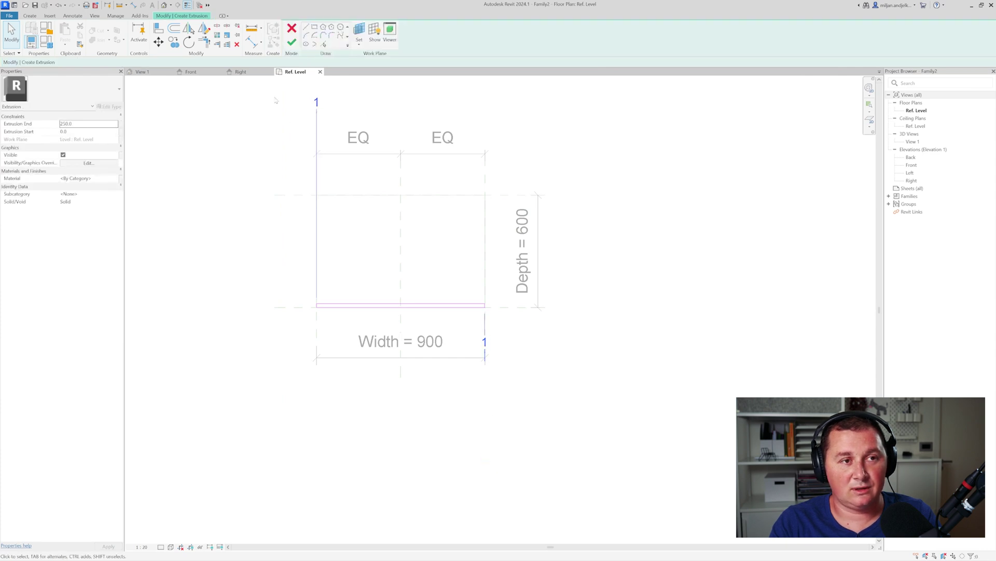
{"action": "left_click", "coordinate": [291, 43]}
- In the Front elevation, set the door panel's Extrusion Start to 10 and glance at the reference kitchen photo
{"action": "left_click", "coordinate": [191, 72]}
{"action": "scroll", "coordinate": [468, 425], "scroll_direction": "up", "scroll_amount": 3}
{"action": "middle_click_drag", "start_coordinate": [351, 285], "coordinate": [411, 289]}
{"action": "scroll", "coordinate": [149, 178], "scroll_direction": "up", "scroll_amount": 1}
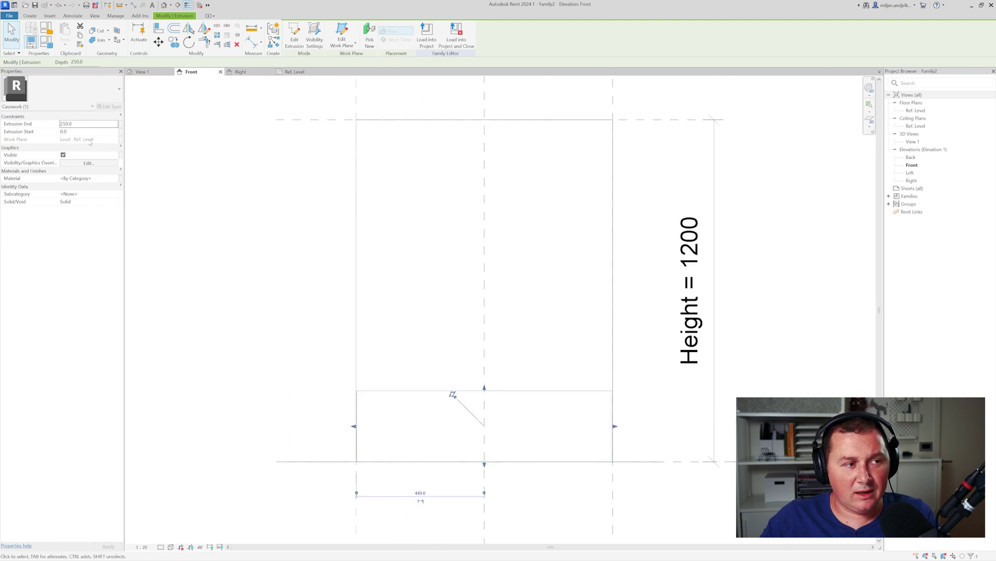
{"action": "left_click", "coordinate": [77, 132]}
{"action": "type", "text": "10"}
{"action": "key", "text": "Return"}
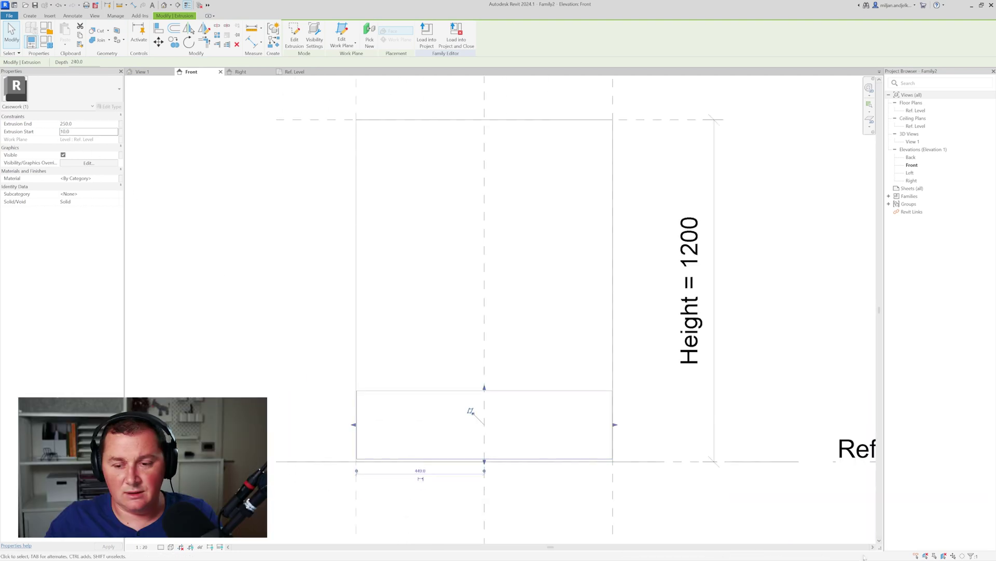
{"action": "key", "text": "alt+Tab"}
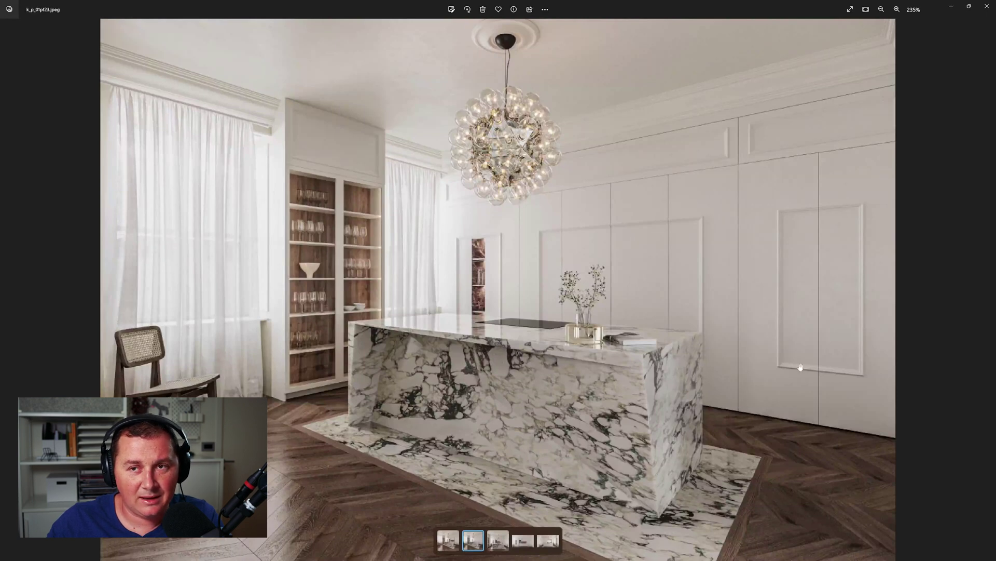
{"action": "left_click", "coordinate": [951, 6]}
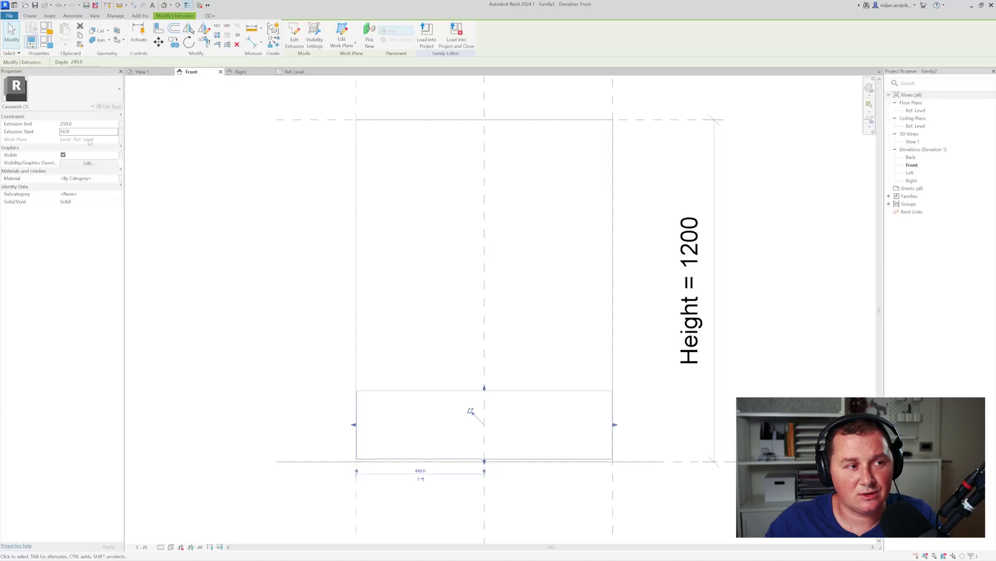
{"action": "left_click", "coordinate": [224, 192]}
- Draw a horizontal reference plane about 43 mm below the cabinet's top reference plane, extending past both cabinet sides
{"action": "middle_click_drag", "start_coordinate": [270, 201], "coordinate": [278, 233]}
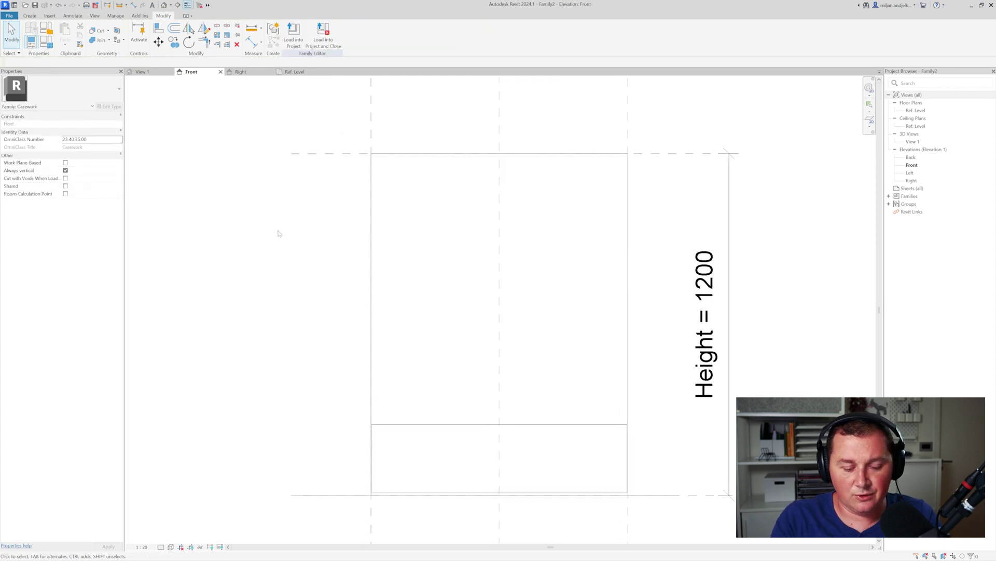
{"action": "key", "text": "r"}
{"action": "key", "text": "p"}
{"action": "left_click", "coordinate": [279, 166]}
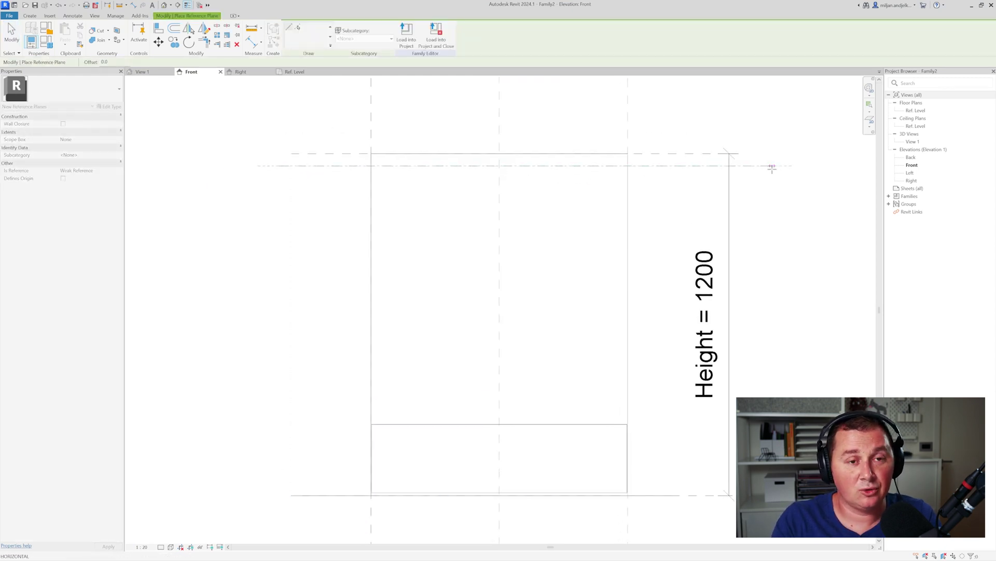
{"action": "left_click", "coordinate": [772, 167]}
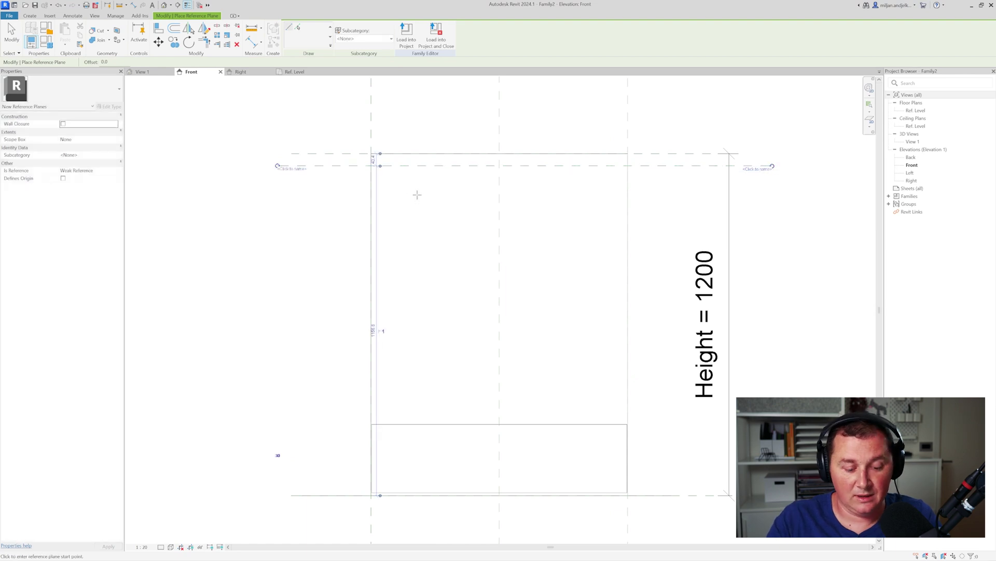
- Add an aligned dimension between the top reference plane and the new plane, placed beside the cabinet
{"action": "key", "text": "d"}
{"action": "key", "text": "i"}
{"action": "left_click", "coordinate": [353, 153]}
{"action": "left_click", "coordinate": [345, 166]}
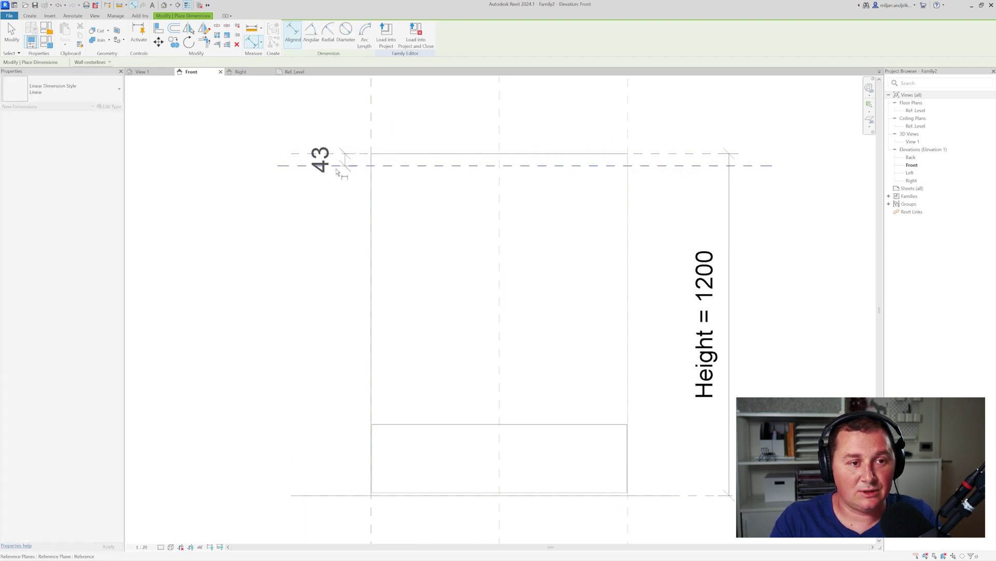
{"action": "left_click", "coordinate": [236, 162]}
{"action": "key", "text": "Escape"}
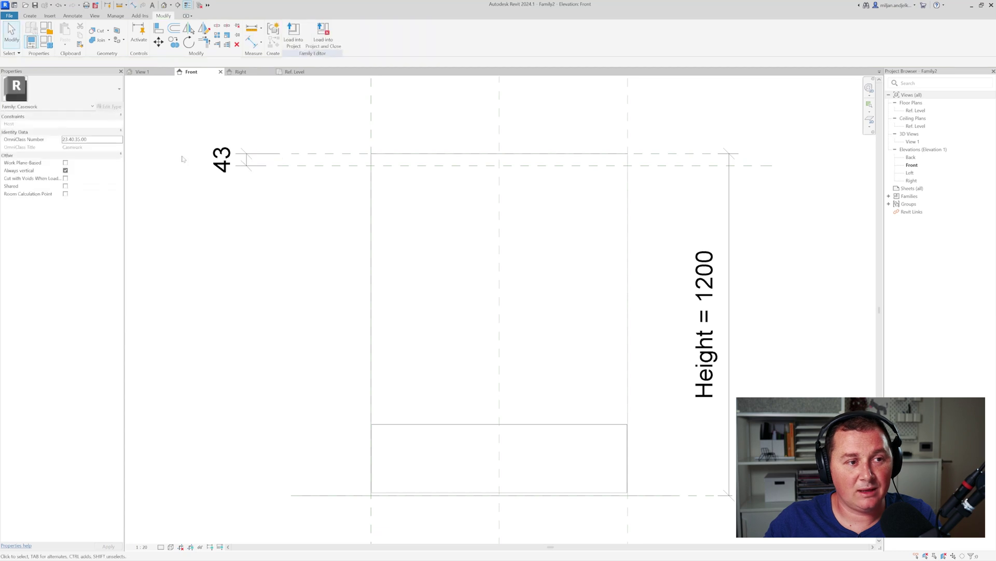
- Set the dimension between the top reference plane and the plane below it to 2 mm and lock it
{"action": "left_click", "coordinate": [222, 159]}
{"action": "left_click", "coordinate": [324, 190]}
{"action": "left_click", "coordinate": [290, 165]}
{"action": "left_click", "coordinate": [227, 159]}
{"action": "type", "text": "2"}
{"action": "key", "text": "Return"}
{"action": "left_click", "coordinate": [263, 195]}
{"action": "left_click", "coordinate": [272, 154]}
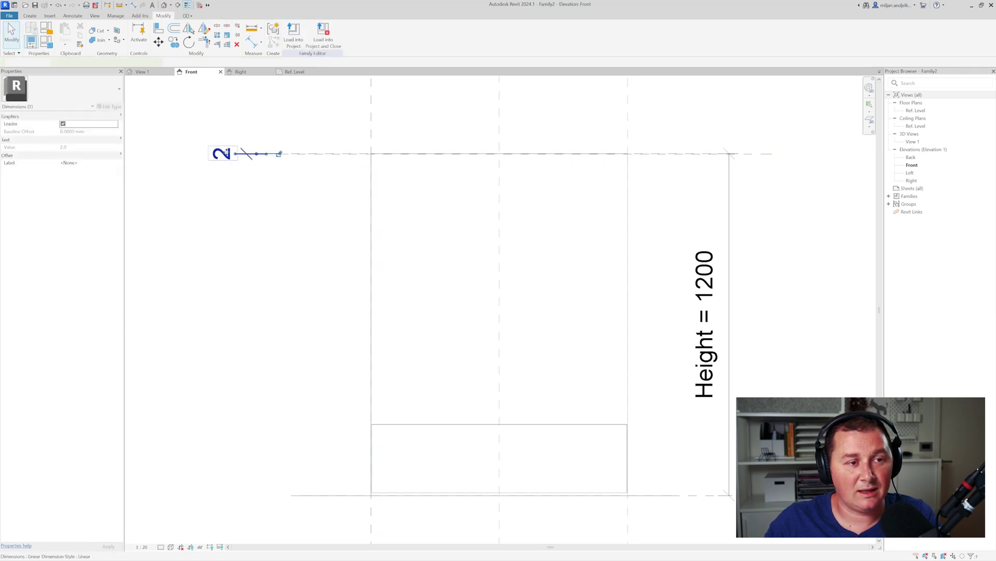
{"action": "left_click", "coordinate": [279, 155]}
{"action": "left_click", "coordinate": [282, 177]}
{"action": "scroll", "coordinate": [289, 192], "scroll_direction": "down", "scroll_amount": 2}
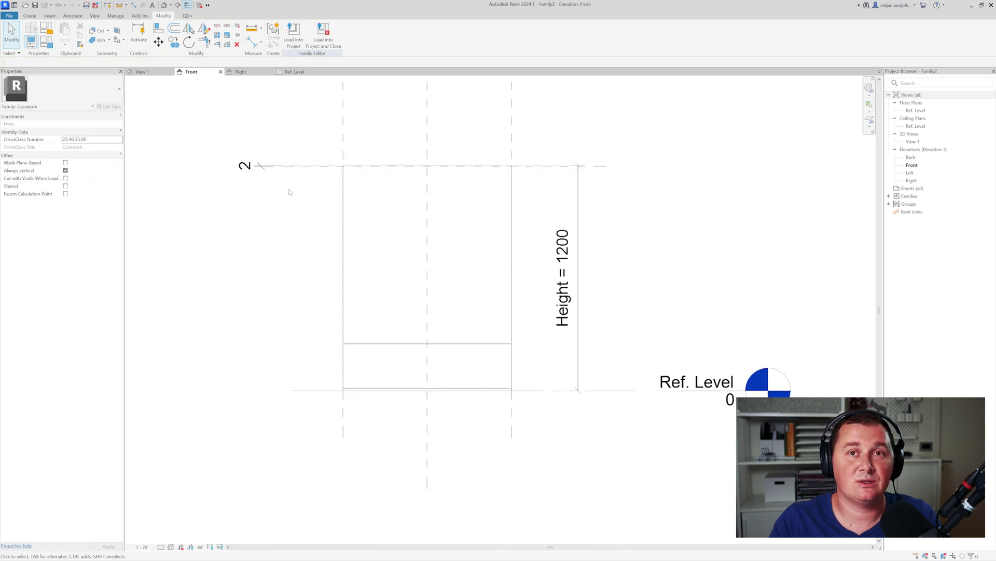
{"action": "scroll", "coordinate": [289, 192], "scroll_direction": "up", "scroll_amount": 4}
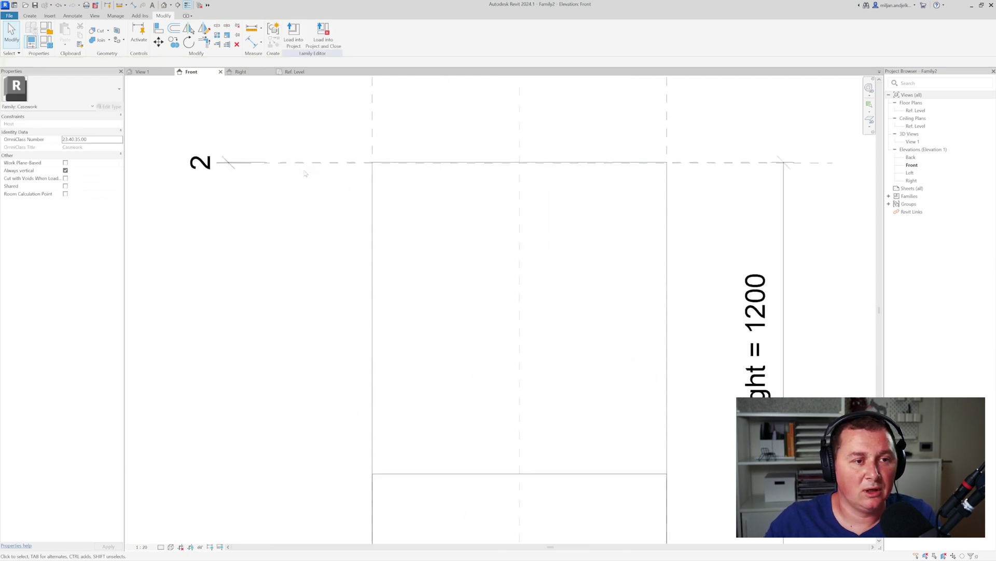
- Select the lower of the two upper reference planes and set its distance from the top plane to 1 mm
{"action": "left_click", "coordinate": [280, 163]}
{"action": "scroll", "coordinate": [281, 162], "scroll_direction": "up", "scroll_amount": 6}
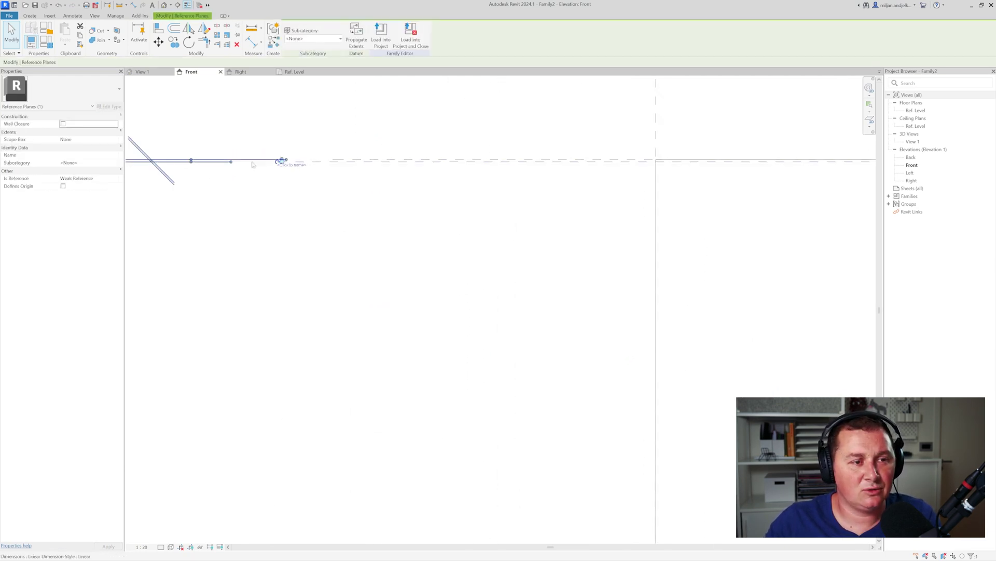
{"action": "scroll", "coordinate": [371, 208], "scroll_direction": "down", "scroll_amount": 3}
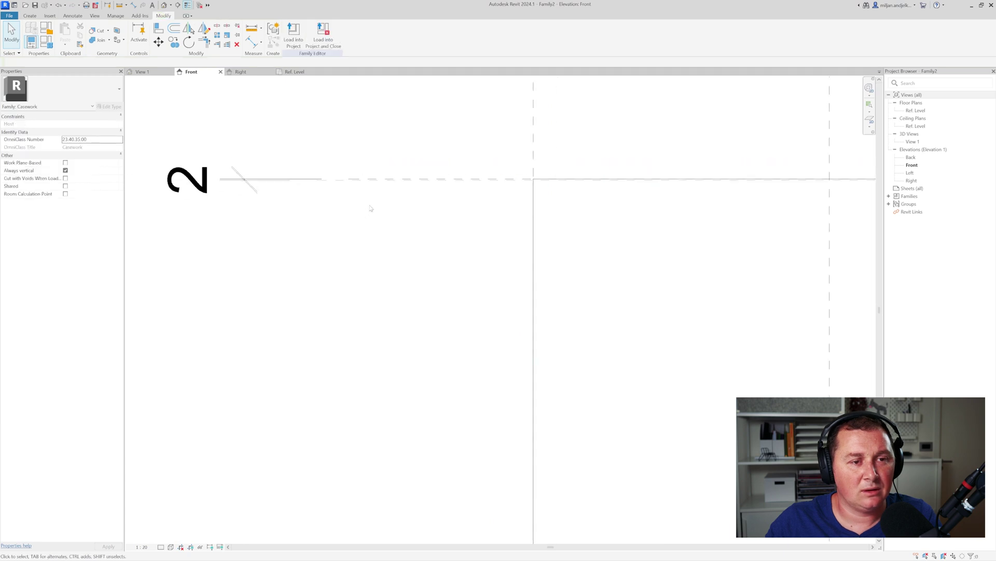
{"action": "left_click", "coordinate": [320, 243]}
{"action": "left_click", "coordinate": [357, 181]}
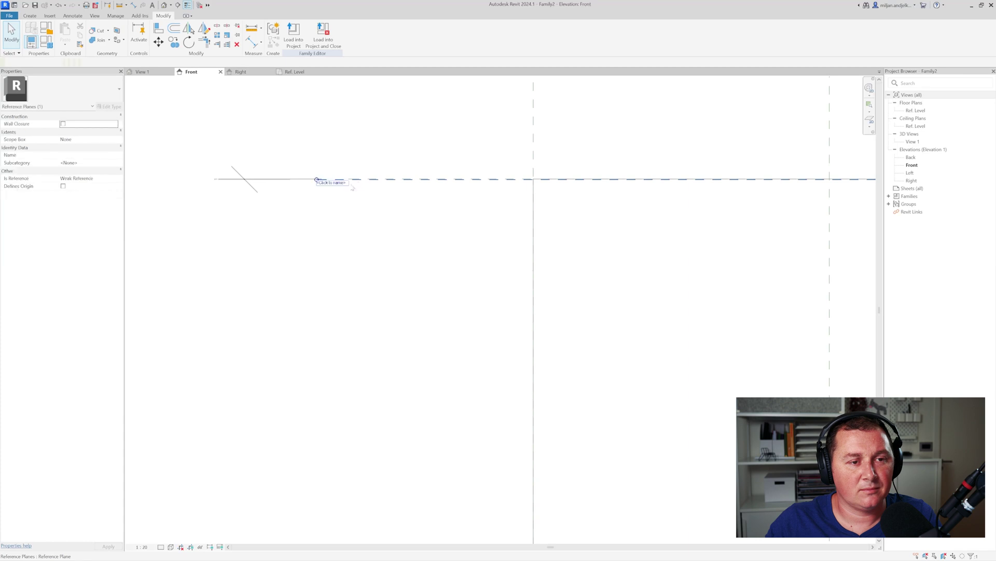
{"action": "left_click", "coordinate": [281, 203]}
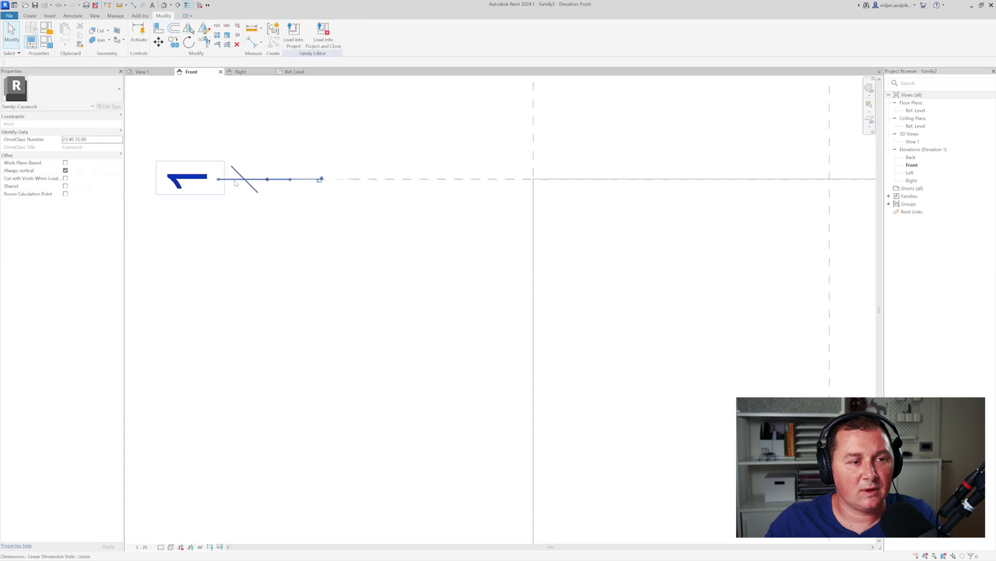
{"action": "left_click", "coordinate": [304, 216]}
{"action": "scroll", "coordinate": [303, 216], "scroll_direction": "down", "scroll_amount": 4}
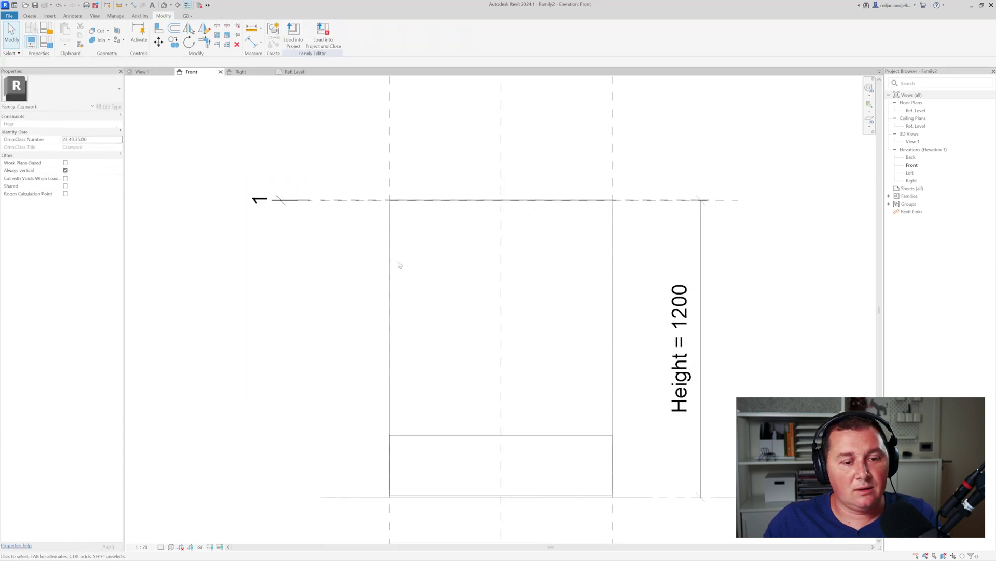
- Stretch the door panel's upper edge to the reference plane 1 mm below the cabinet top and lock it there
{"action": "left_click", "coordinate": [429, 434]}
{"action": "left_click_drag", "start_coordinate": [500, 434], "coordinate": [511, 258]}
{"action": "scroll", "coordinate": [502, 185], "scroll_direction": "up", "scroll_amount": 1}
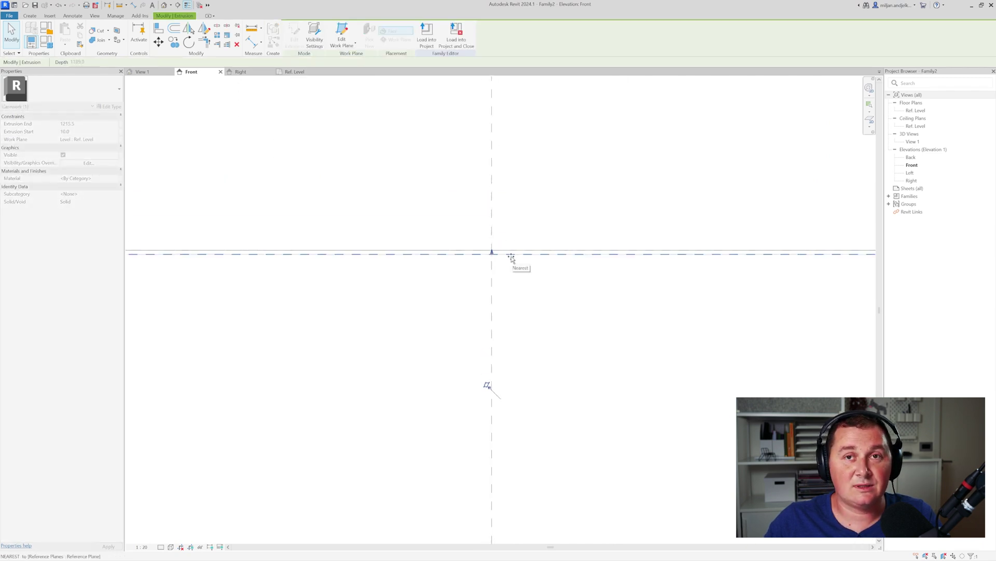
{"action": "left_click_drag", "start_coordinate": [511, 256], "coordinate": [511, 254]}
{"action": "left_click", "coordinate": [509, 246]}
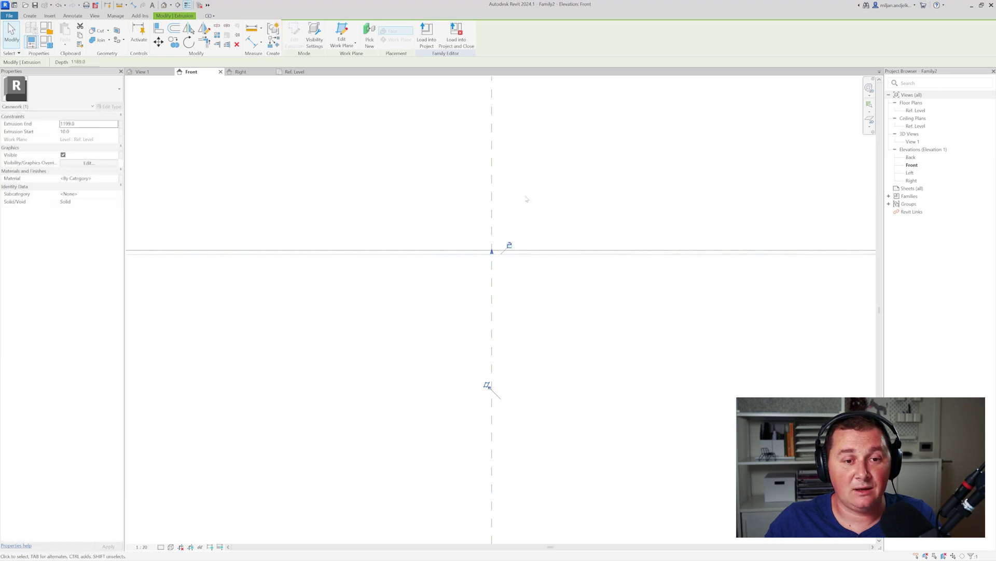
{"action": "left_click", "coordinate": [527, 200]}
{"action": "scroll", "coordinate": [422, 222], "scroll_direction": "down", "scroll_amount": 5}
{"action": "scroll", "coordinate": [423, 223], "scroll_direction": "down", "scroll_amount": 3}
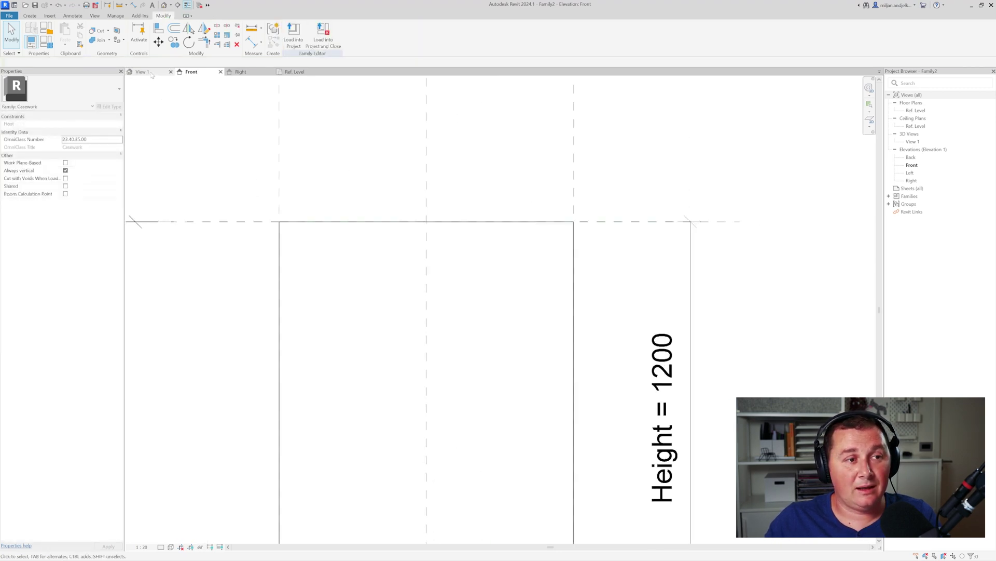
- Test the parametric behavior by applying a Height and Width of 1500 in the family types
{"action": "scroll", "coordinate": [434, 267], "scroll_direction": "down", "scroll_amount": 4}
{"action": "scroll", "coordinate": [434, 267], "scroll_direction": "up", "scroll_amount": 2}
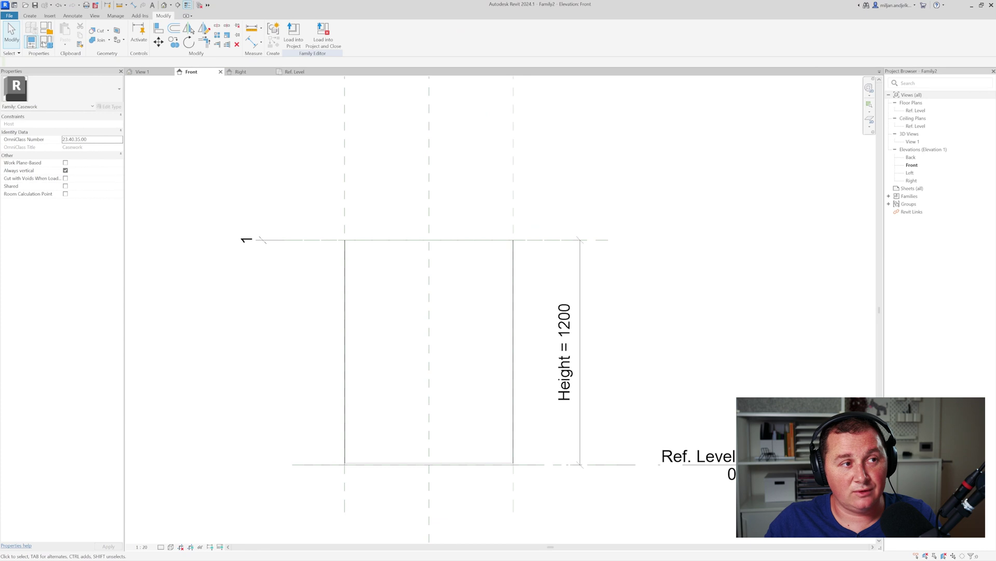
{"action": "scroll", "coordinate": [258, 185], "scroll_direction": "down", "scroll_amount": 1}
{"action": "middle_click_drag", "start_coordinate": [315, 307], "coordinate": [239, 327]}
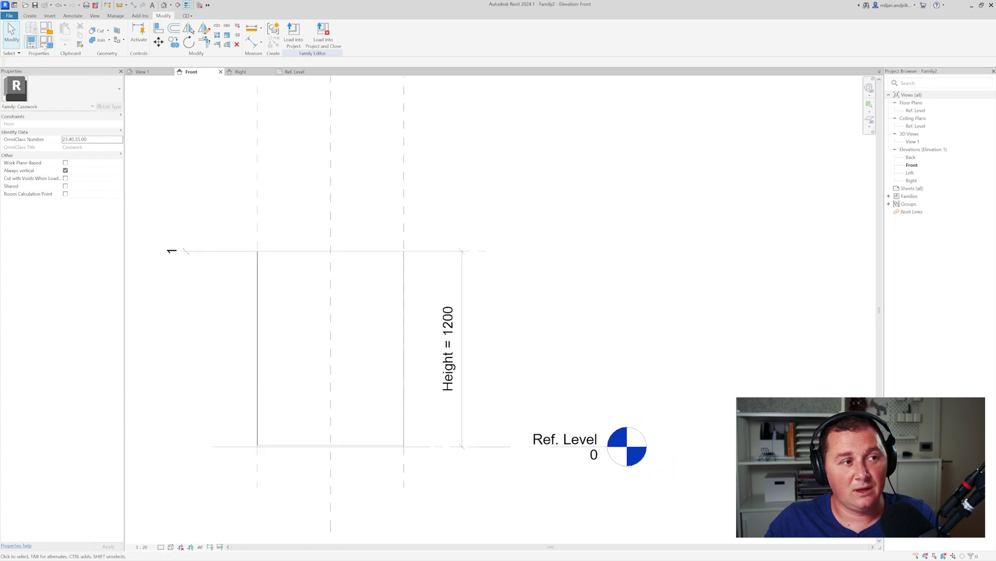
{"action": "left_click", "coordinate": [45, 45]}
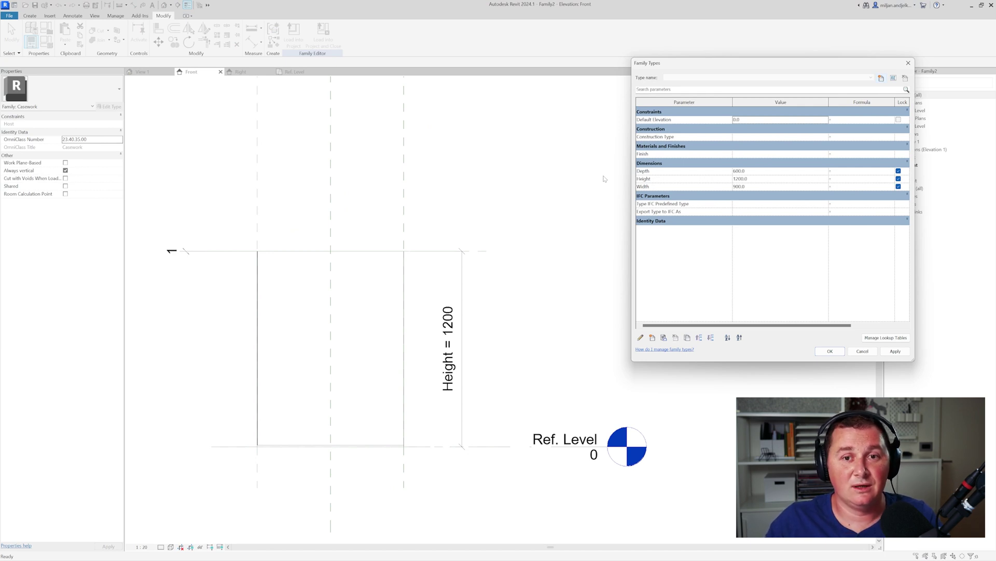
{"action": "mouse_move", "coordinate": [642, 192]}
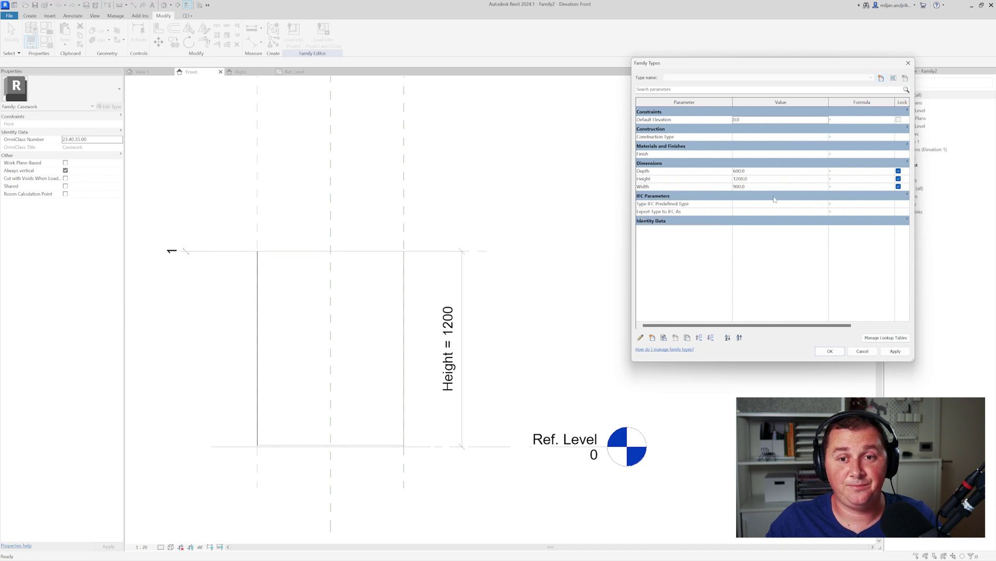
{"action": "left_click", "coordinate": [752, 173]}
{"action": "left_click", "coordinate": [752, 186]}
{"action": "left_click", "coordinate": [755, 181]}
{"action": "type", "text": "150"}
{"action": "left_click", "coordinate": [888, 352]}
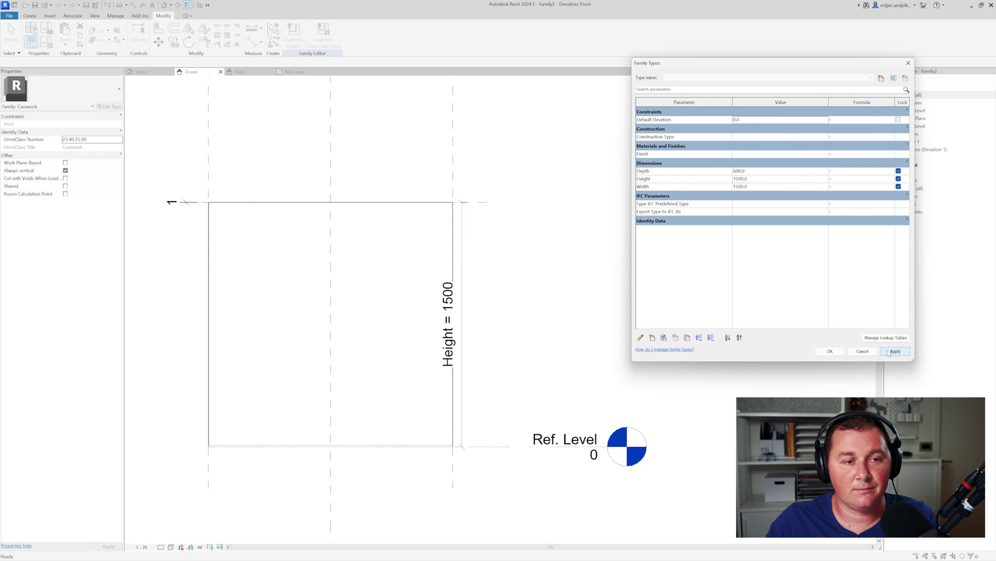
- Set Height to 1400 and Width to 900, and accept the family type values
{"action": "left_click", "coordinate": [756, 179]}
{"action": "type", "text": "1400"}
{"action": "left_click", "coordinate": [751, 190]}
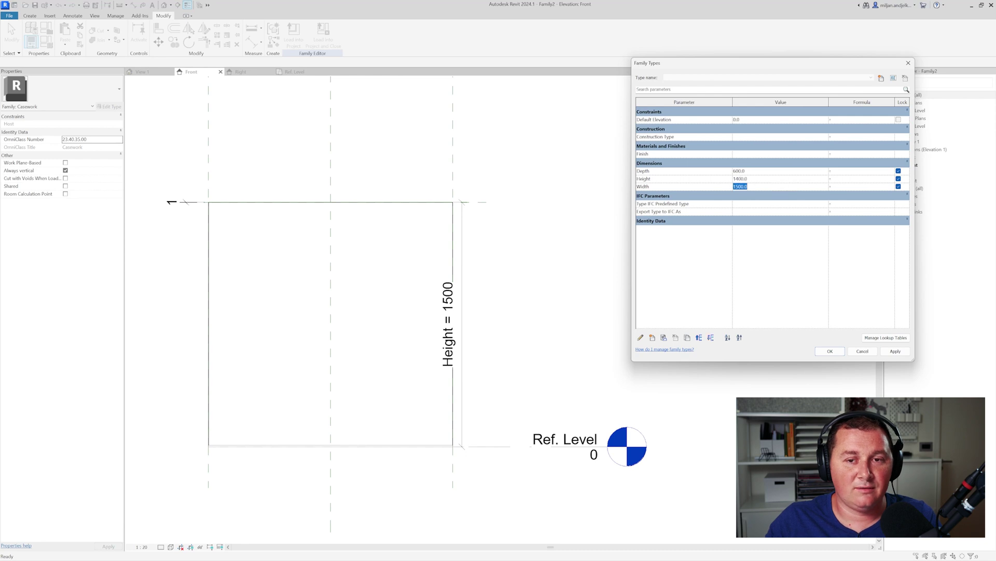
{"action": "type", "text": "900"}
{"action": "left_click", "coordinate": [830, 351]}
{"action": "scroll", "coordinate": [616, 292], "scroll_direction": "up", "scroll_amount": 2}
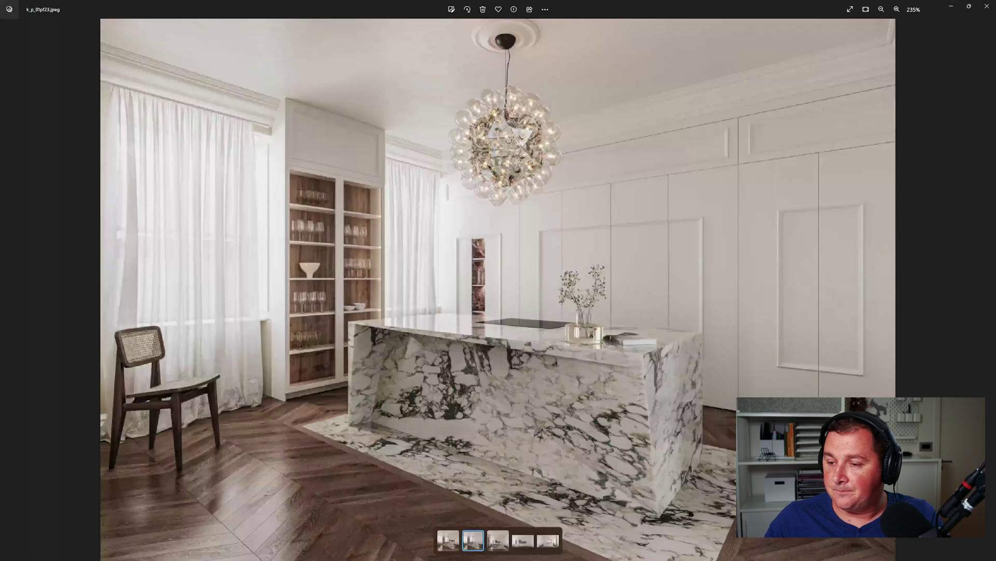
- Switch to the reference kitchen photo, capture the tall cabinet doors and trace their decorative frame moldings in red, then return to Revit
{"action": "key", "text": "Print"}
{"action": "left_click_drag", "start_coordinate": [640, 146], "coordinate": [896, 455]}
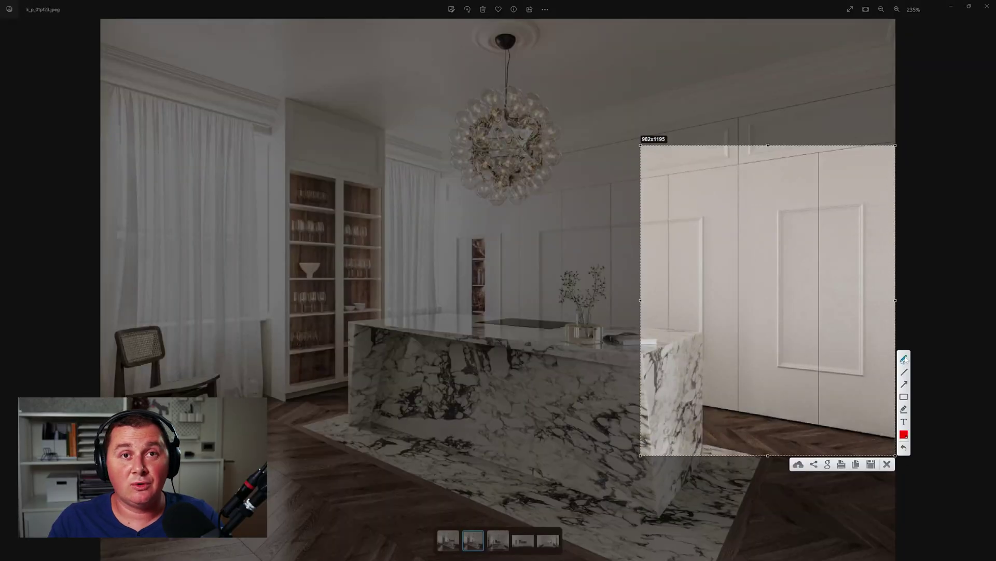
{"action": "left_click_drag", "start_coordinate": [816, 212], "coordinate": [814, 212]}
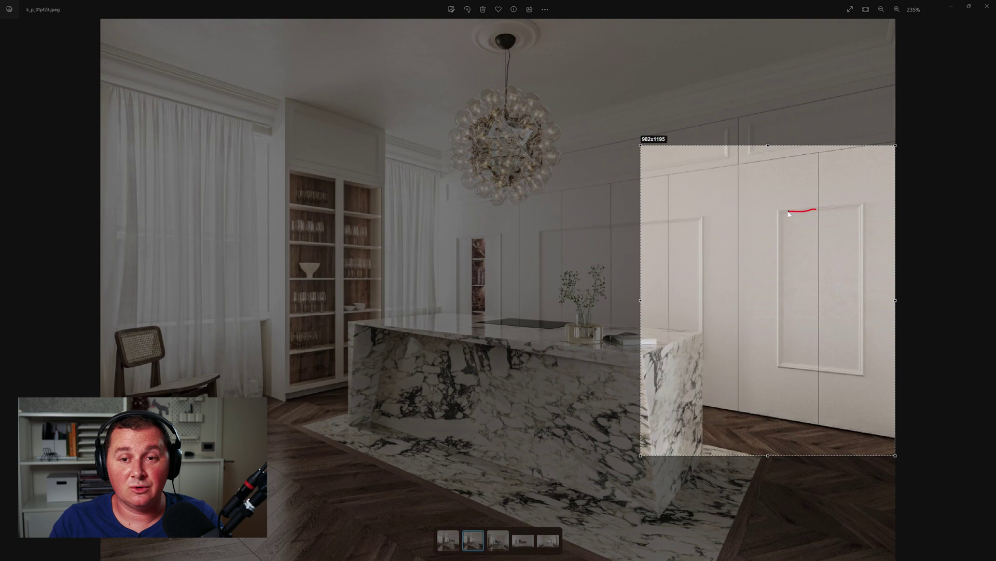
{"action": "mouse_move", "coordinate": [781, 263]}
{"action": "left_mouse_down"}
{"action": "mouse_move", "coordinate": [775, 363]}
{"action": "mouse_move", "coordinate": [808, 371]}
{"action": "left_mouse_up"}
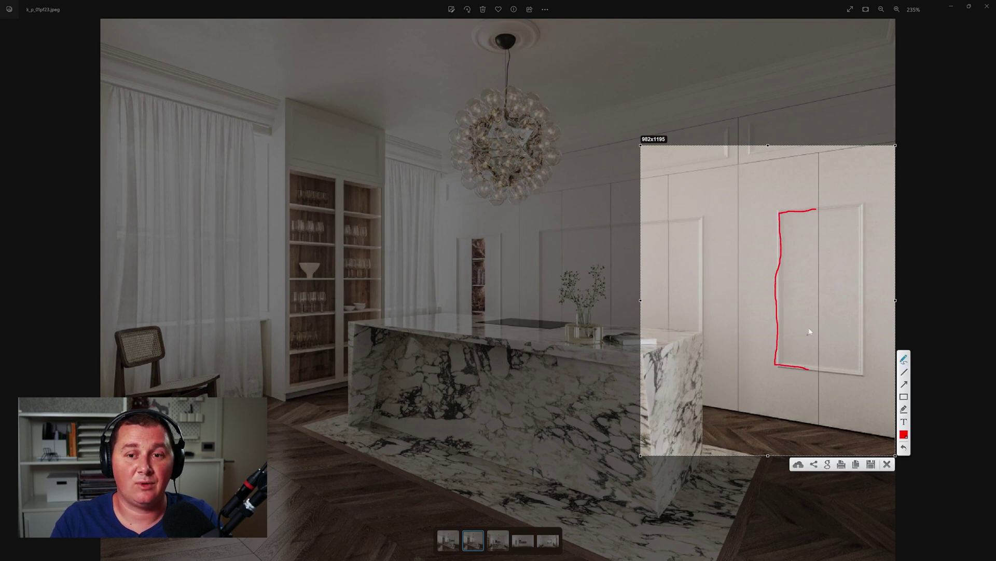
{"action": "mouse_move", "coordinate": [835, 209]}
{"action": "left_mouse_down"}
{"action": "mouse_move", "coordinate": [864, 286]}
{"action": "mouse_move", "coordinate": [866, 369]}
{"action": "mouse_move", "coordinate": [842, 371]}
{"action": "left_mouse_up"}
{"action": "left_click_drag", "start_coordinate": [647, 221], "coordinate": [660, 221]}
{"action": "left_click_drag", "start_coordinate": [652, 353], "coordinate": [664, 353]}
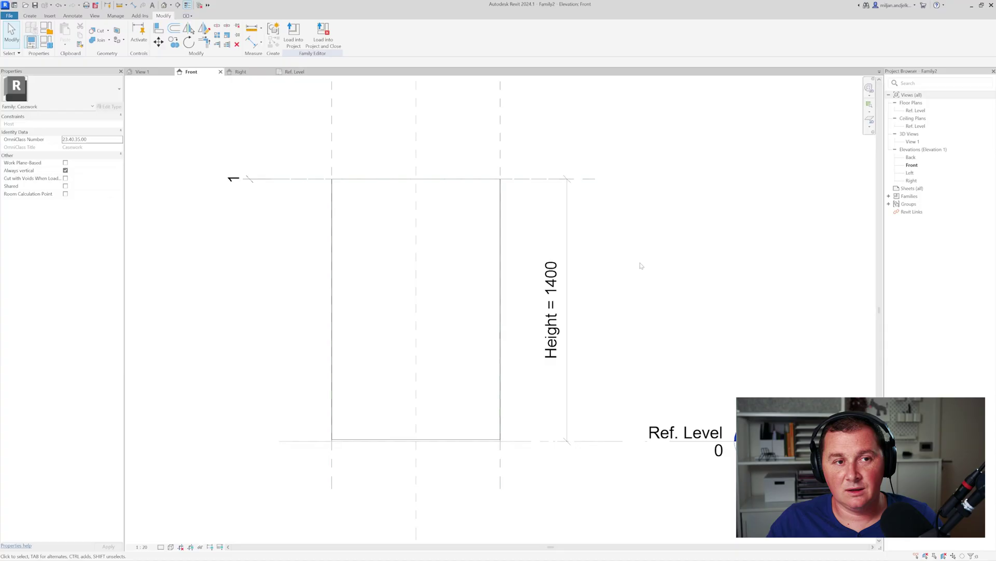
{"action": "middle_click_drag", "start_coordinate": [438, 314], "coordinate": [434, 302]}
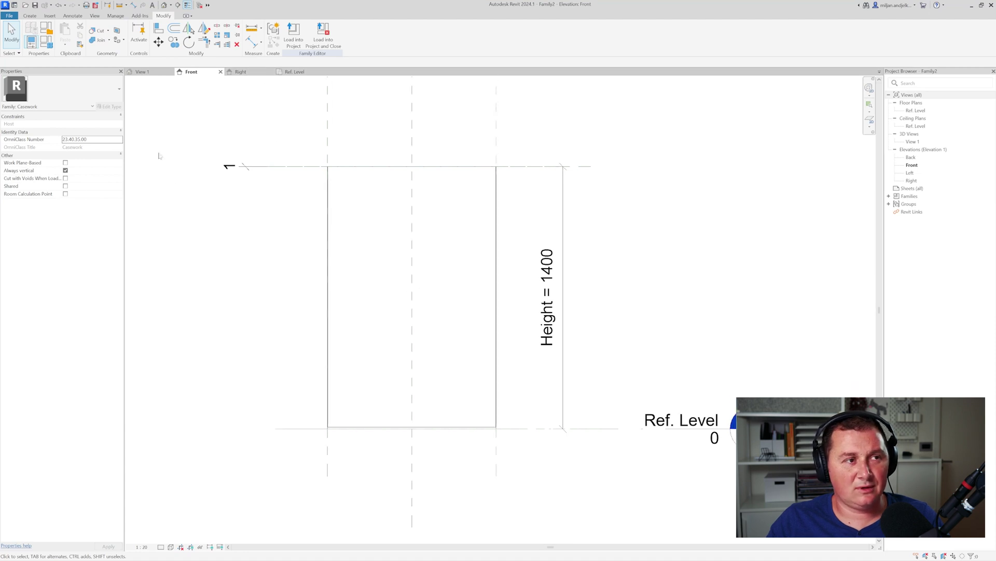
{"action": "left_click", "coordinate": [30, 16]}
{"action": "left_click", "coordinate": [109, 34]}
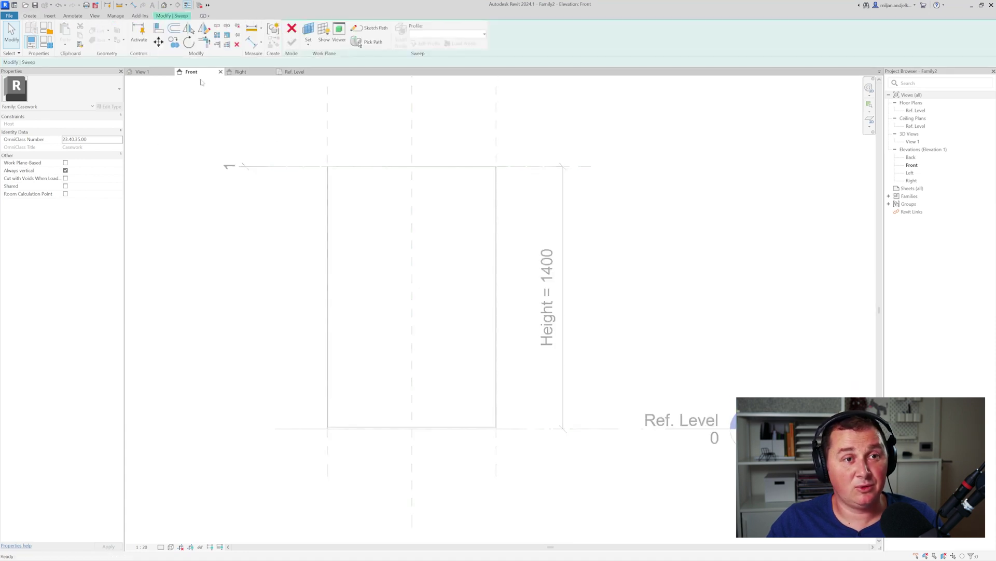
{"action": "left_click", "coordinate": [369, 28]}
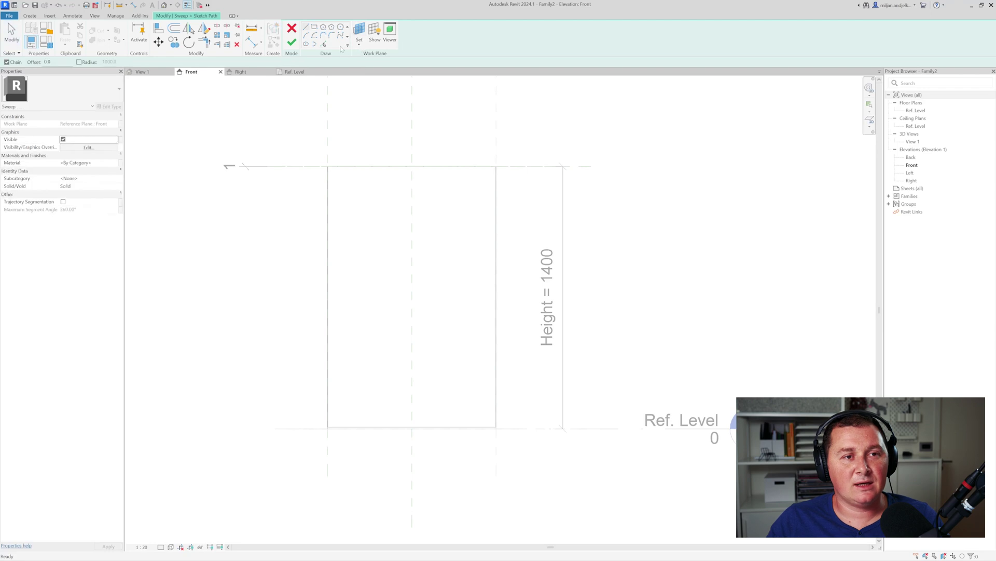
{"action": "left_click", "coordinate": [360, 37]}
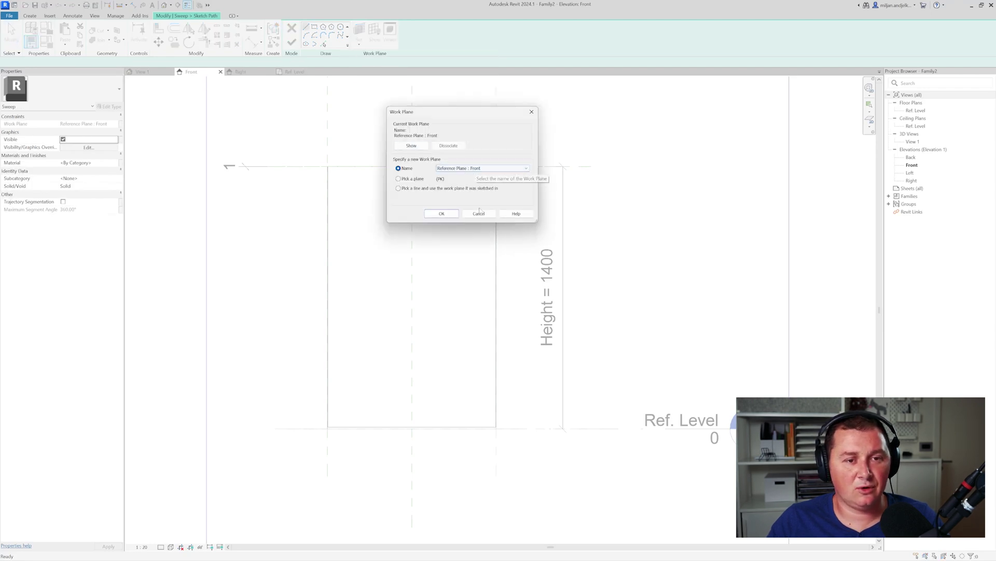
{"action": "left_click", "coordinate": [442, 213]}
{"action": "left_click", "coordinate": [292, 28]}
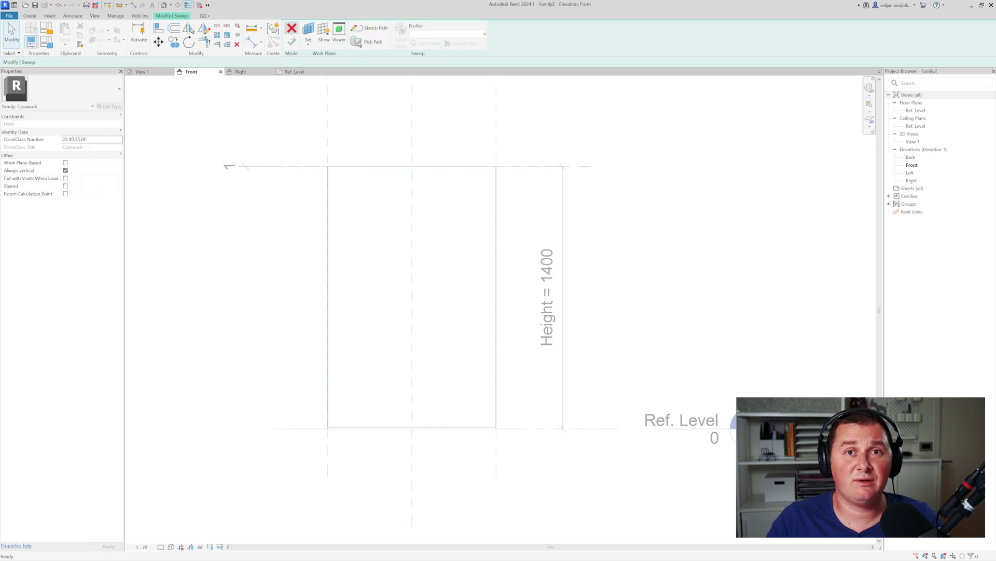
{"action": "left_click", "coordinate": [291, 29]}
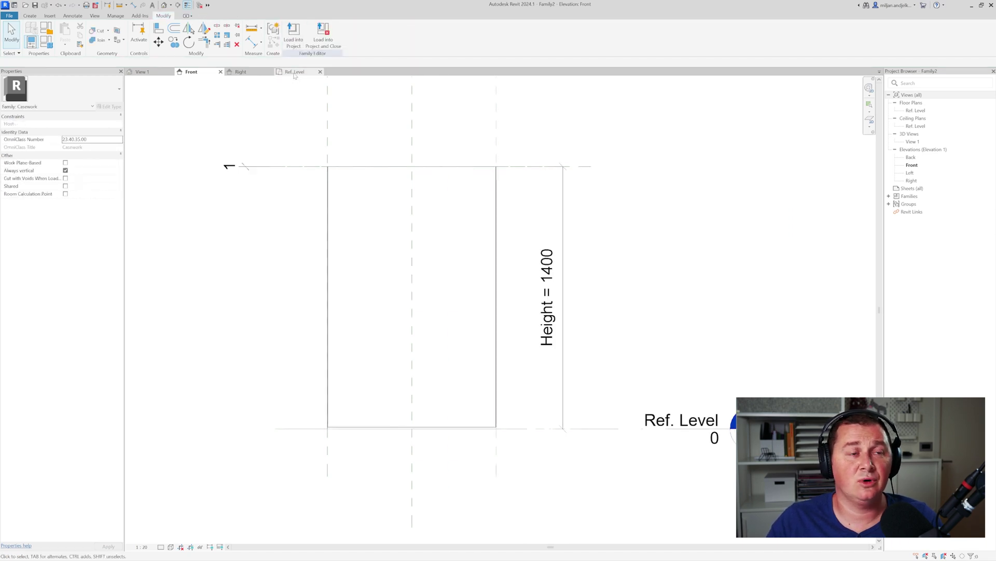
- Examine the Front reference plane and its position relative to the door panel in the Ref. Level plan
{"action": "left_click", "coordinate": [298, 76]}
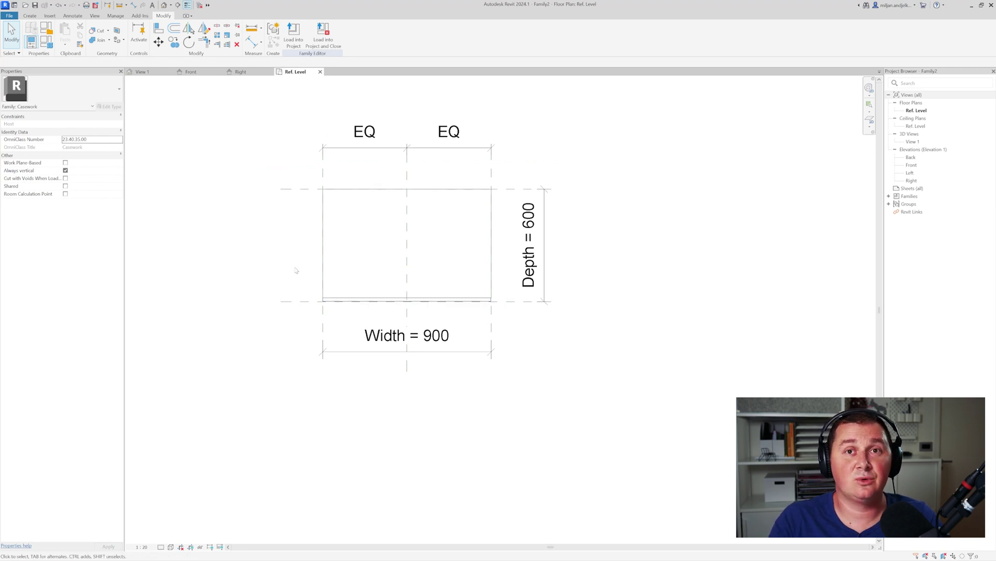
{"action": "left_click", "coordinate": [299, 300]}
{"action": "scroll", "coordinate": [303, 300], "scroll_direction": "up", "scroll_amount": 2}
{"action": "middle_click_drag", "start_coordinate": [312, 339], "coordinate": [327, 363]}
{"action": "left_click", "coordinate": [310, 155]}
{"action": "left_click", "coordinate": [347, 132]}
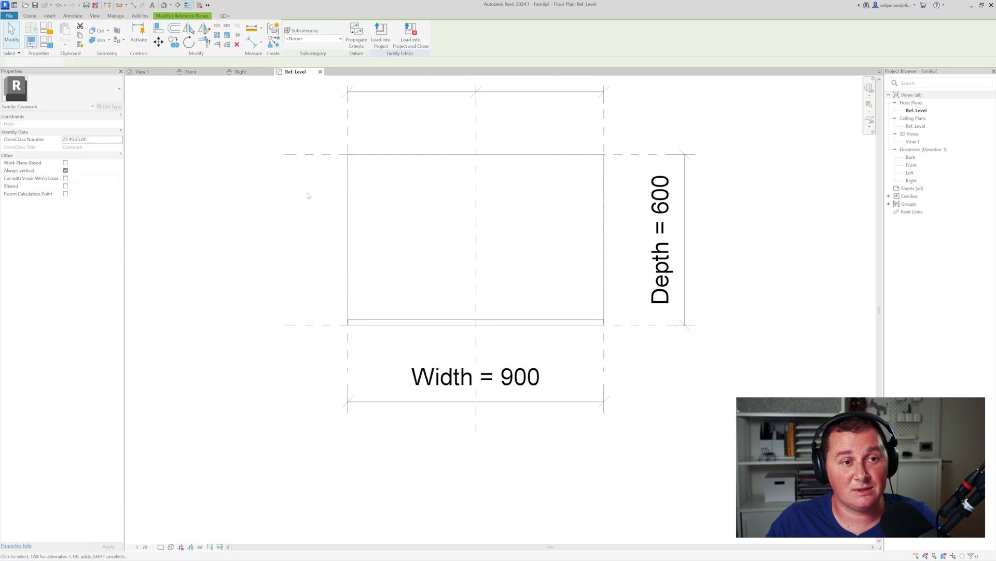
{"action": "left_click", "coordinate": [294, 325]}
{"action": "middle_click_drag", "start_coordinate": [314, 369], "coordinate": [304, 367]}
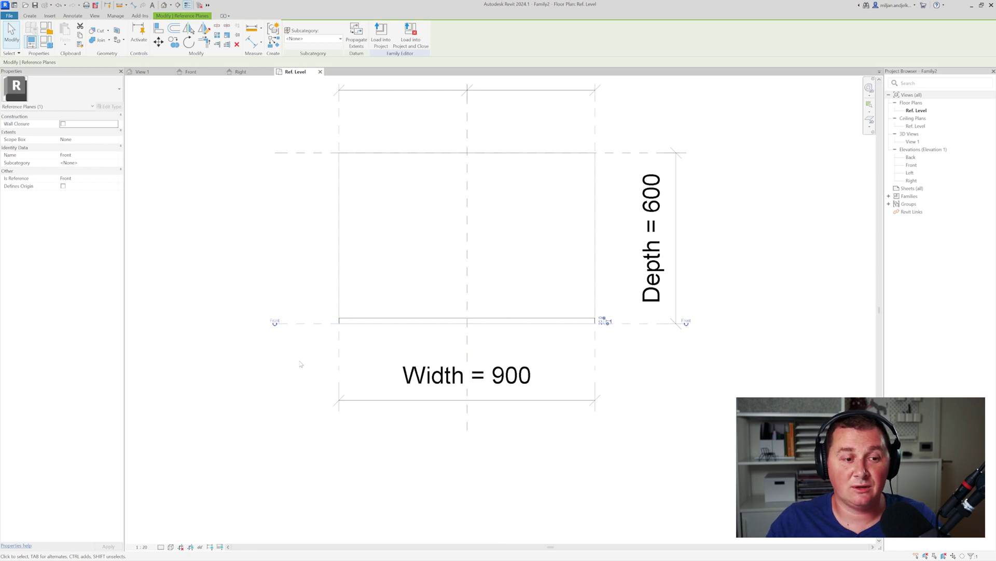
{"action": "left_click", "coordinate": [301, 362]}
{"action": "scroll", "coordinate": [300, 334], "scroll_direction": "up", "scroll_amount": 1}
{"action": "left_click", "coordinate": [295, 321]}
{"action": "left_click", "coordinate": [296, 342]}
{"action": "scroll", "coordinate": [297, 343], "scroll_direction": "down", "scroll_amount": 2}
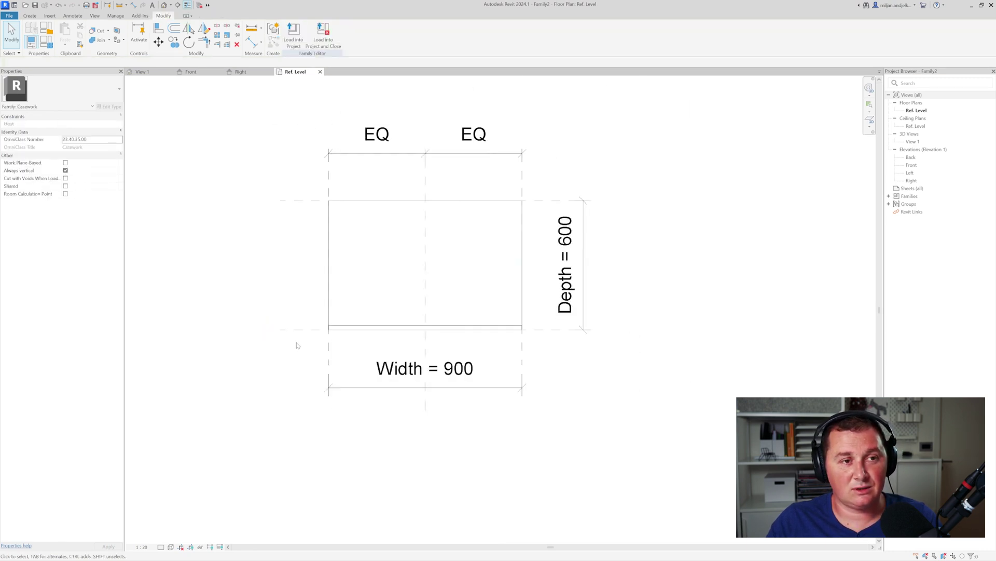
- Start a sweep path sketch in the Front elevation and offset a path line 150 mm inward from the door panel's upper edge
{"action": "left_click", "coordinate": [191, 71]}
{"action": "middle_click_drag", "start_coordinate": [393, 236], "coordinate": [417, 219]}
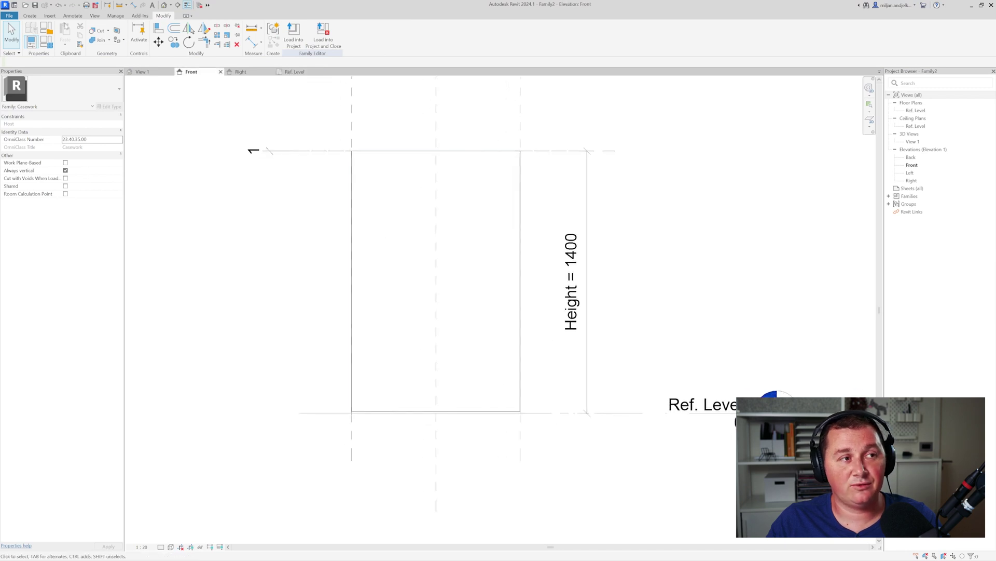
{"action": "left_click", "coordinate": [30, 15]}
{"action": "left_click", "coordinate": [118, 32]}
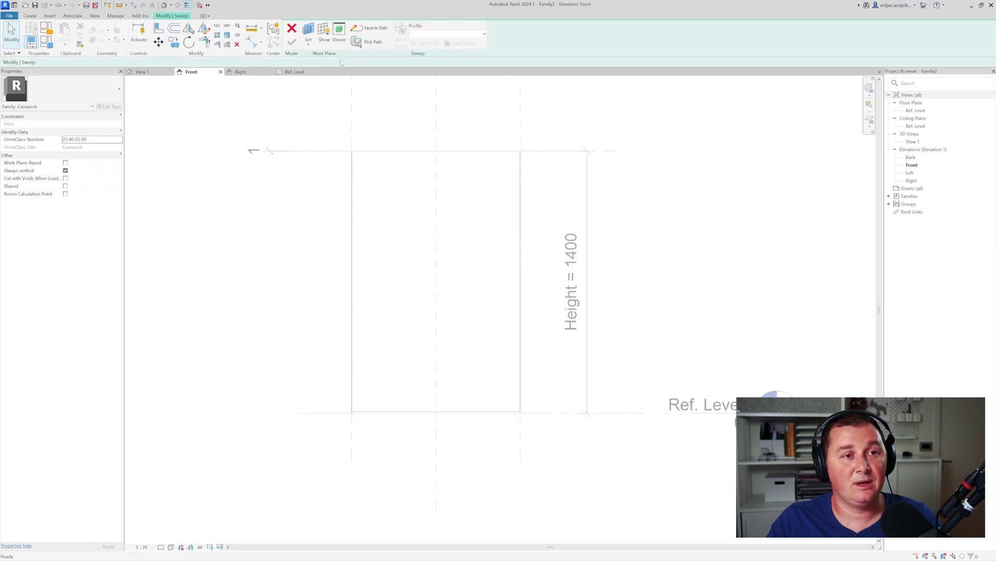
{"action": "left_click", "coordinate": [366, 29]}
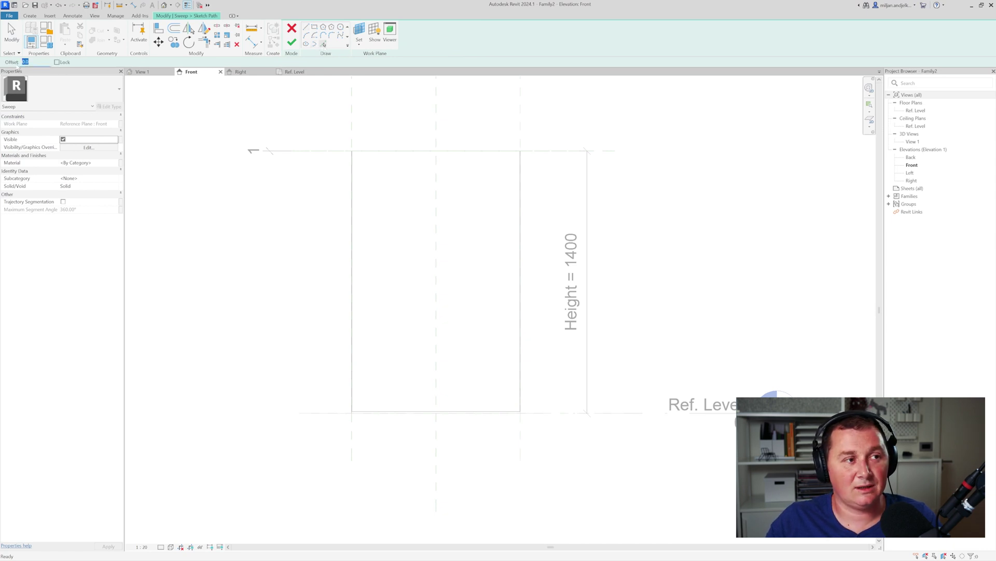
{"action": "scroll", "coordinate": [482, 158], "scroll_direction": "up", "scroll_amount": 3}
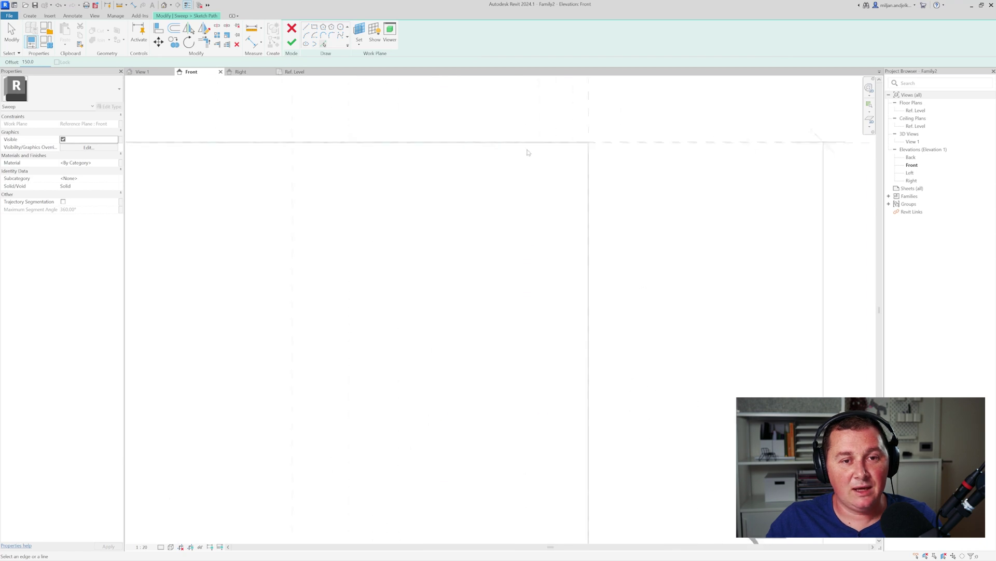
{"action": "scroll", "coordinate": [617, 171], "scroll_direction": "up", "scroll_amount": 2}
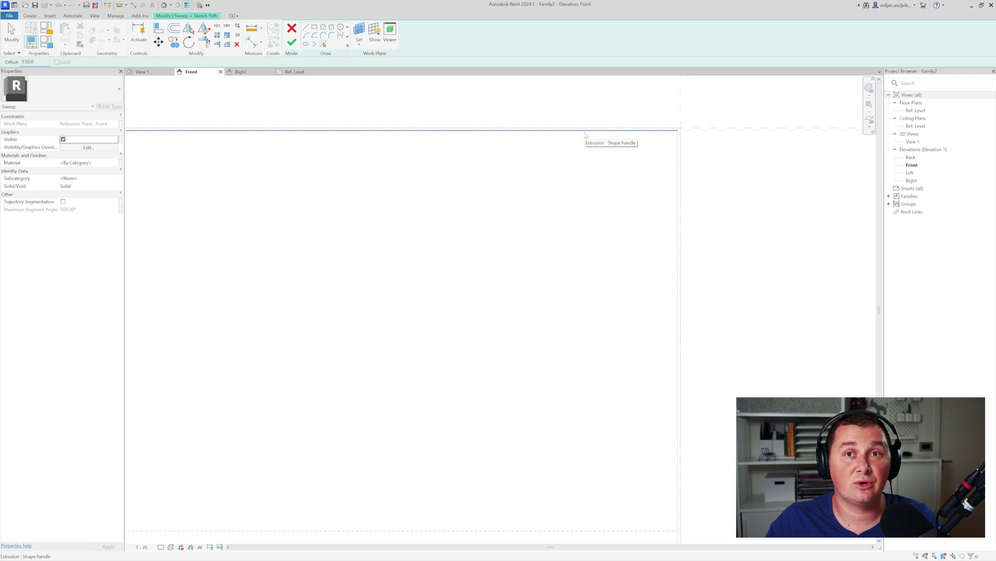
{"action": "scroll", "coordinate": [585, 134], "scroll_direction": "down", "scroll_amount": 5}
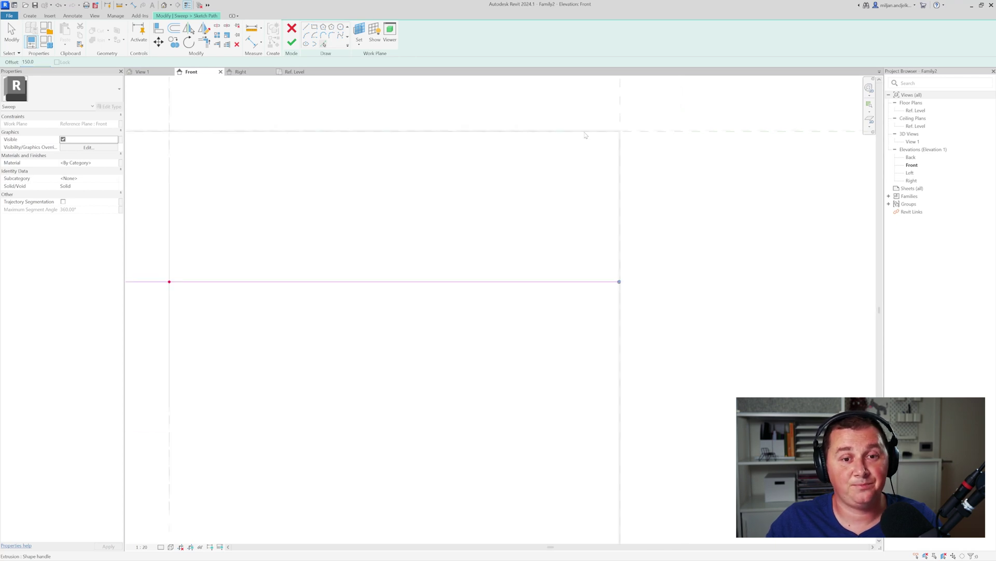
- Add sweep path lines offset 150 mm inward from the door panel's lower and left edges, meeting at a corner
{"action": "scroll", "coordinate": [474, 462], "scroll_direction": "up", "scroll_amount": 4}
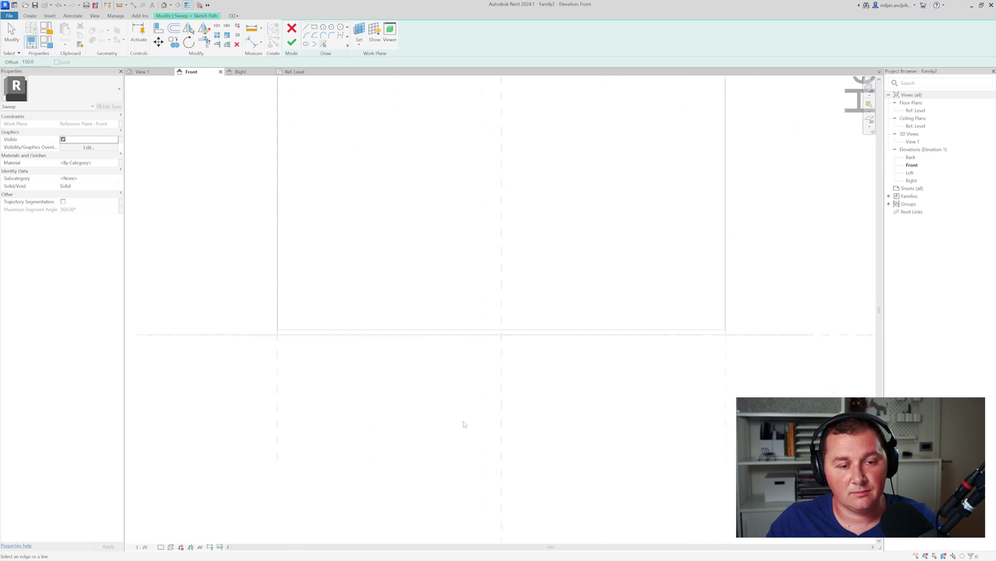
{"action": "left_click", "coordinate": [447, 329]}
{"action": "scroll", "coordinate": [280, 234], "scroll_direction": "up", "scroll_amount": 3}
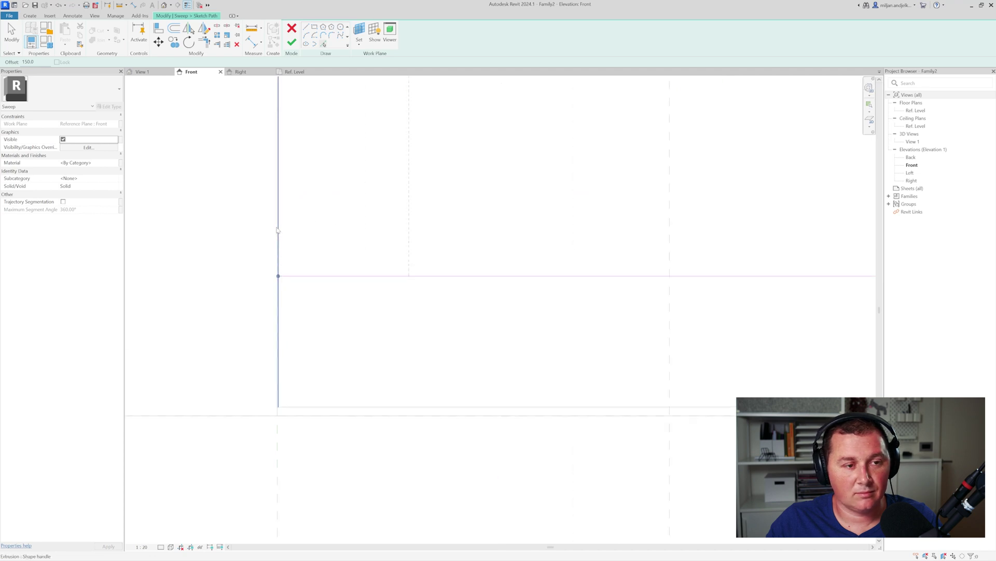
{"action": "scroll", "coordinate": [438, 360], "scroll_direction": "down", "scroll_amount": 1}
{"action": "scroll", "coordinate": [412, 359], "scroll_direction": "down", "scroll_amount": 1}
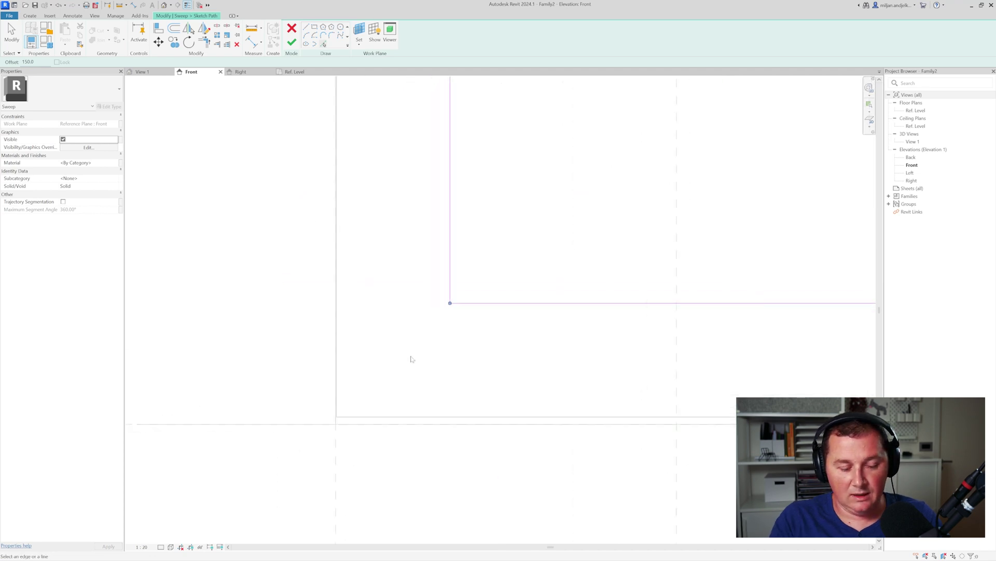
- Dimension the distance between the door panel's left edge and the vertical path line, placing the dimension below the cabinet
{"action": "middle_click_drag", "start_coordinate": [407, 347], "coordinate": [422, 392]}
{"action": "key", "text": "d"}
{"action": "key", "text": "i"}
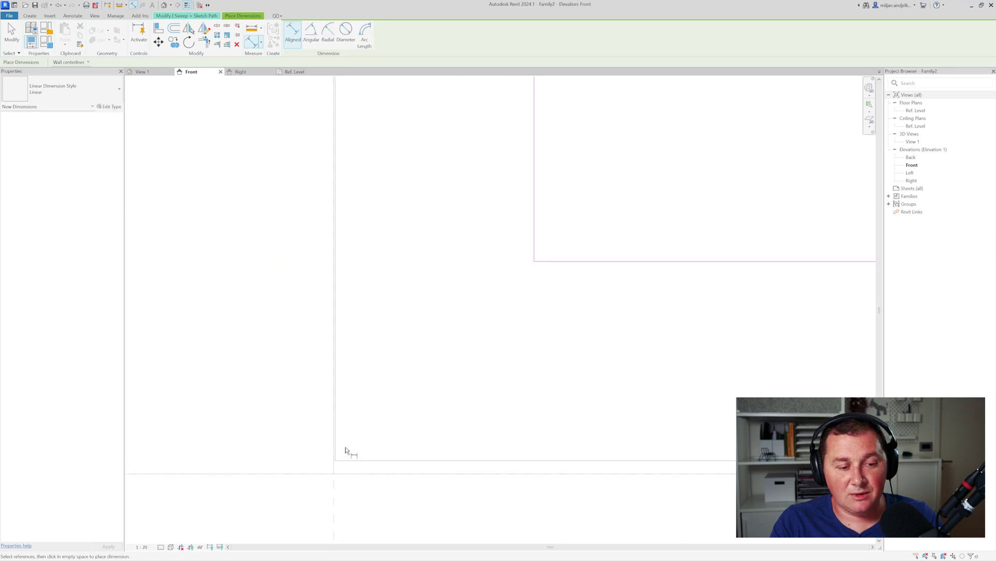
{"action": "left_click", "coordinate": [356, 421]}
{"action": "left_click", "coordinate": [422, 318]}
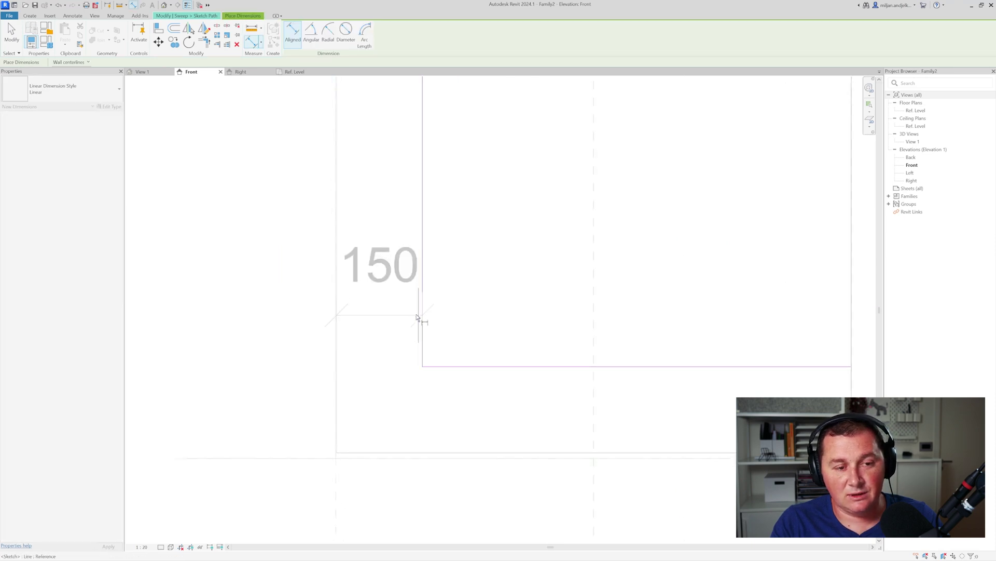
{"action": "scroll", "coordinate": [422, 318], "scroll_direction": "down", "scroll_amount": 2}
{"action": "scroll", "coordinate": [411, 381], "scroll_direction": "up", "scroll_amount": 2}
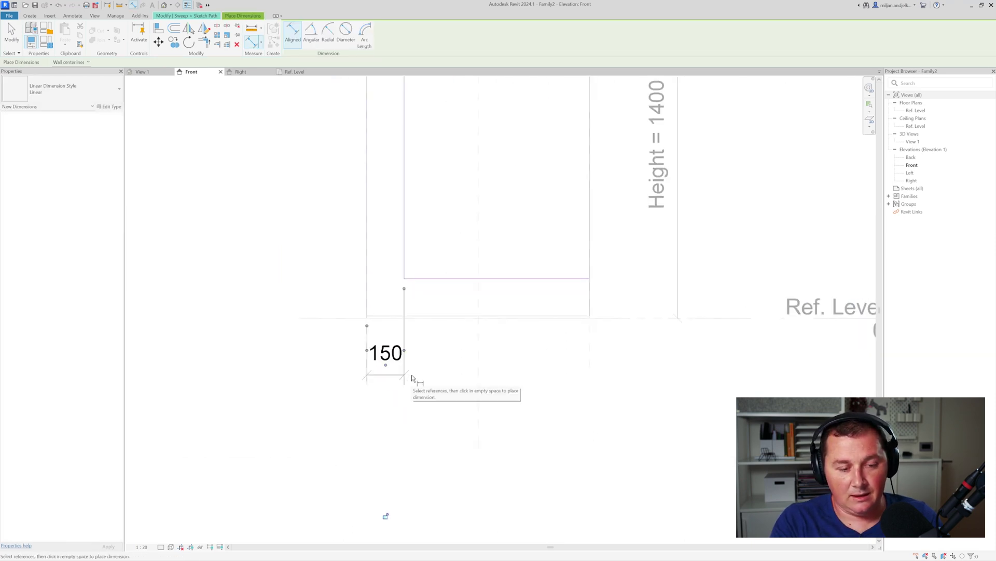
- Label the left offset dimension with a new instance family parameter named Dist_trim-right
{"action": "left_click", "coordinate": [393, 375]}
{"action": "key", "text": "Escape"}
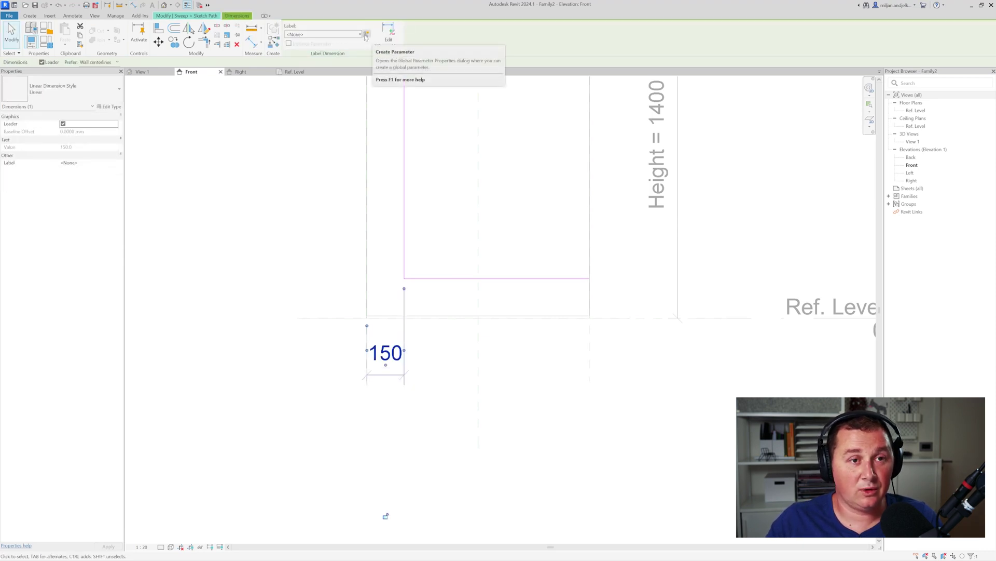
{"action": "left_click", "coordinate": [367, 35]}
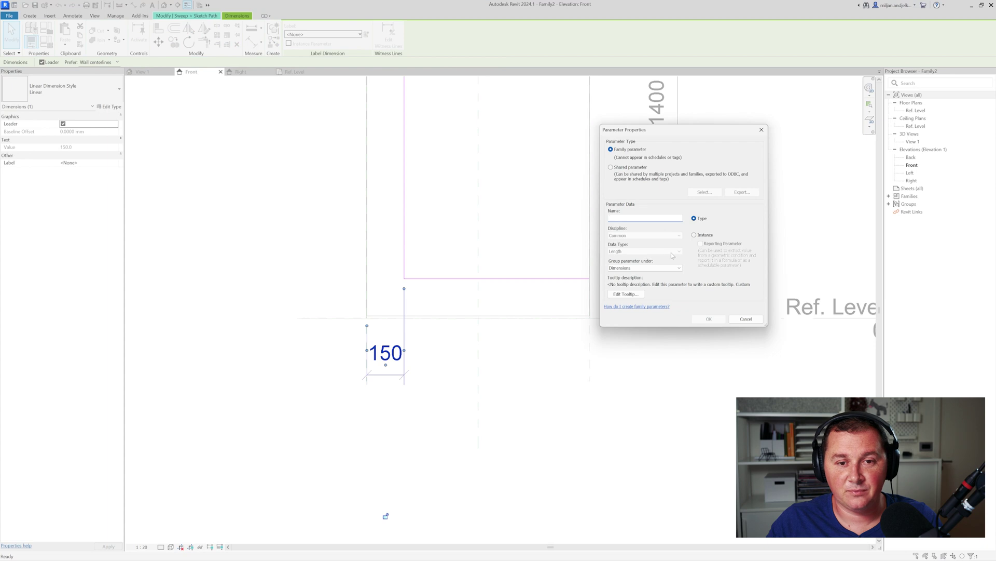
{"action": "left_click", "coordinate": [697, 236]}
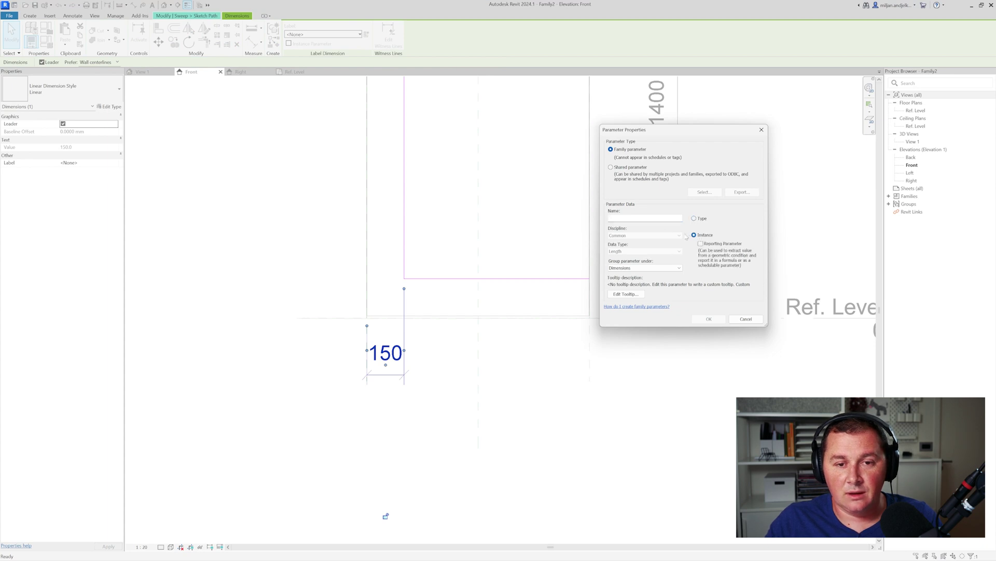
{"action": "left_click", "coordinate": [645, 218]}
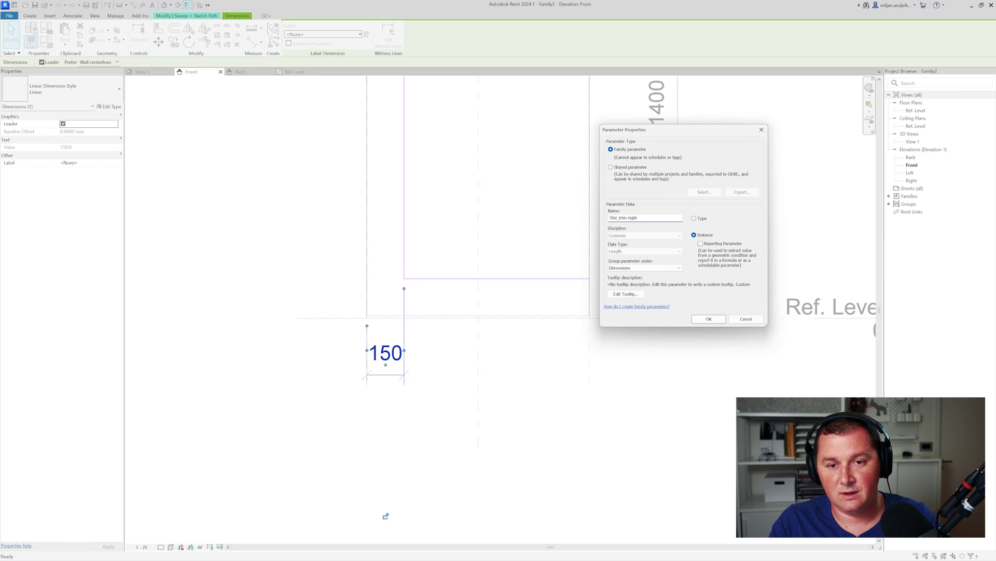
{"action": "left_click", "coordinate": [709, 318]}
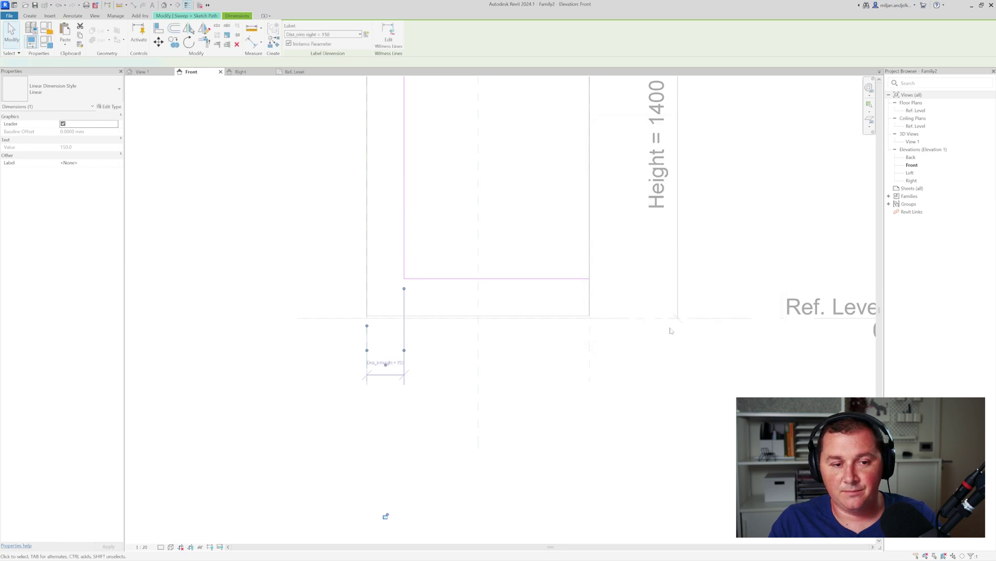
- Dimension the distance between the door panel's lower edge and the lower path line, placing it beside the cabinet
{"action": "left_click", "coordinate": [460, 385]}
{"action": "key", "text": "d"}
{"action": "key", "text": "i"}
{"action": "left_click", "coordinate": [459, 316]}
{"action": "left_click", "coordinate": [457, 279]}
{"action": "left_click", "coordinate": [729, 290]}
- Dimension the distance from the door panel's upper edge to the upper path line, and trim the path's upper-left corner
{"action": "scroll", "coordinate": [733, 291], "scroll_direction": "down", "scroll_amount": 2}
{"action": "middle_click_drag", "start_coordinate": [614, 311], "coordinate": [592, 390]}
{"action": "scroll", "coordinate": [528, 160], "scroll_direction": "up", "scroll_amount": 5}
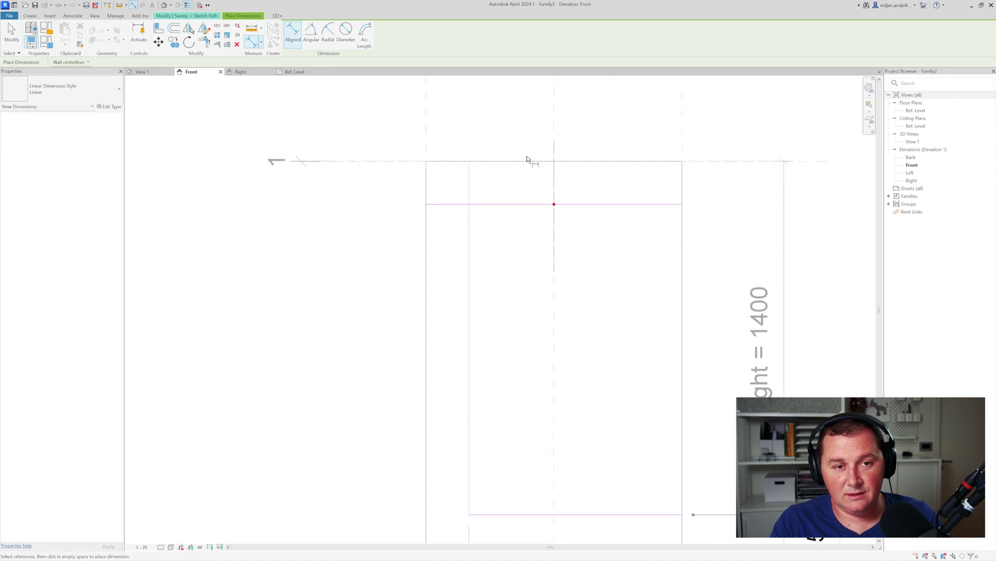
{"action": "scroll", "coordinate": [490, 163], "scroll_direction": "up", "scroll_amount": 3}
{"action": "left_click", "coordinate": [478, 166]}
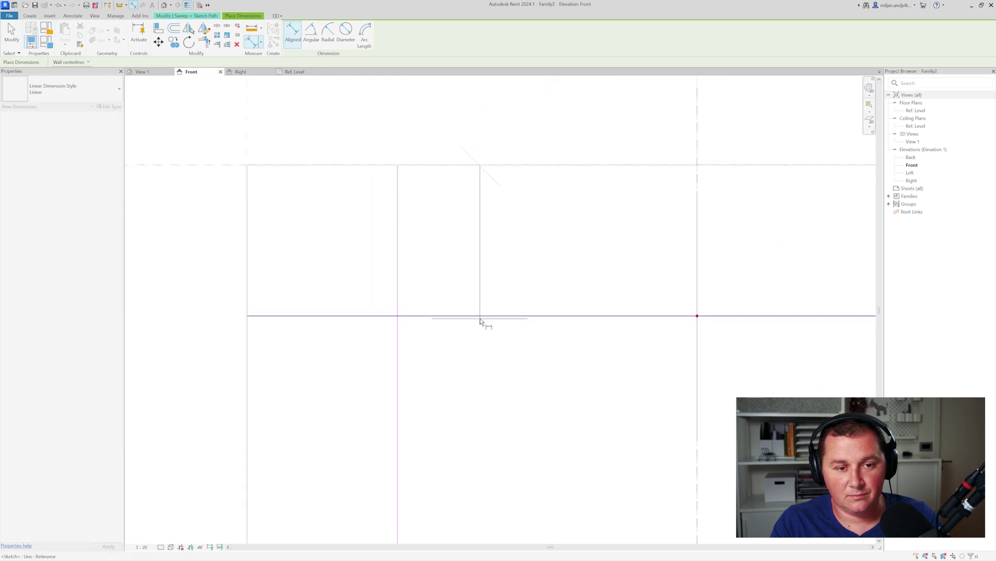
{"action": "left_click", "coordinate": [473, 315]}
{"action": "scroll", "coordinate": [473, 317], "scroll_direction": "down", "scroll_amount": 4}
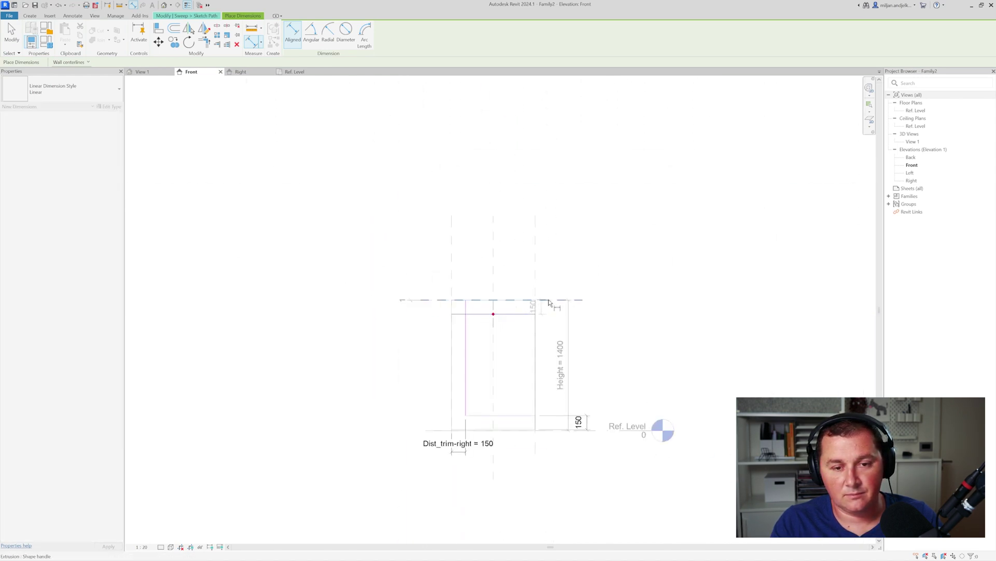
{"action": "left_click", "coordinate": [584, 312]}
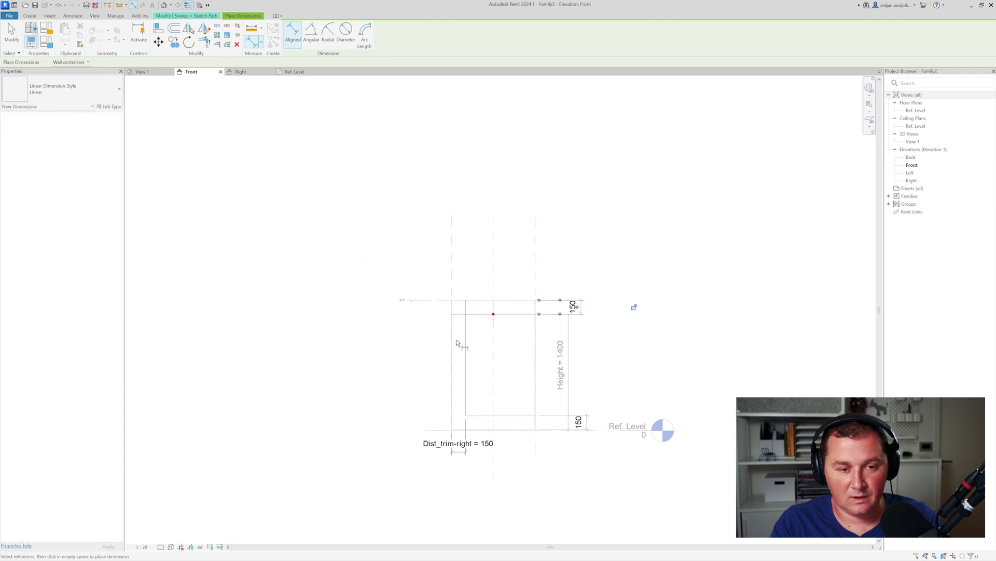
{"action": "key", "text": "Escape"}
{"action": "key", "text": "Escape"}
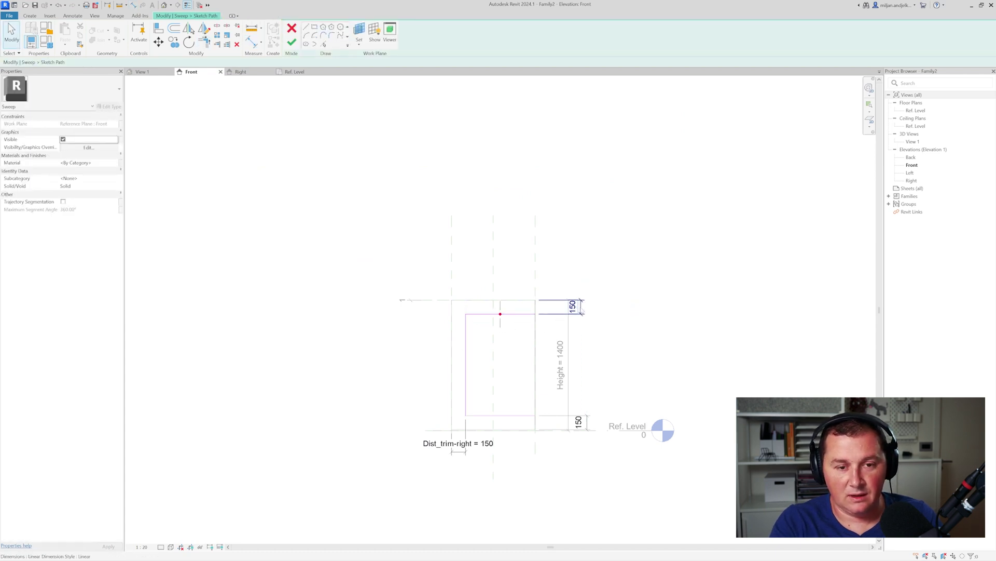
- Label the upper and lower offset dimensions with the Dist_trim-right parameter and finish the sweep path sketch
{"action": "left_click", "coordinate": [574, 306]}
{"action": "left_click", "coordinate": [582, 420], "text": "ctrl"}
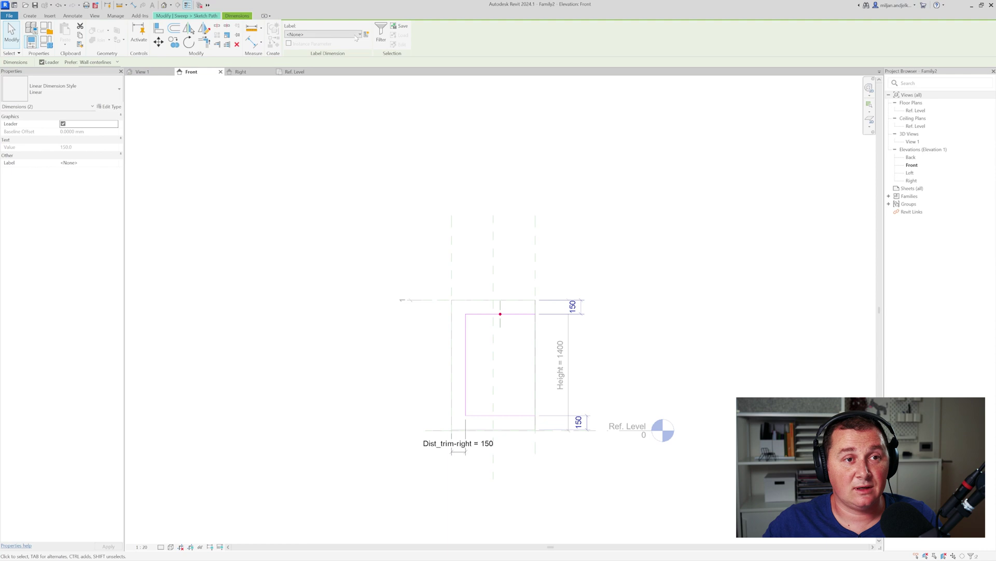
{"action": "left_click", "coordinate": [337, 34]}
{"action": "left_click", "coordinate": [308, 79]}
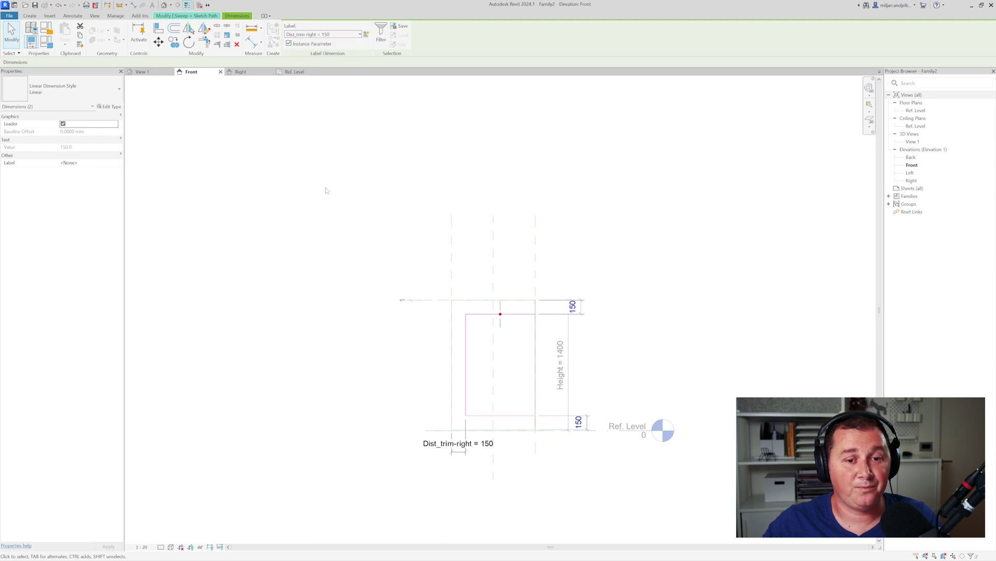
{"action": "key", "text": "Escape"}
{"action": "scroll", "coordinate": [523, 396], "scroll_direction": "up", "scroll_amount": 3}
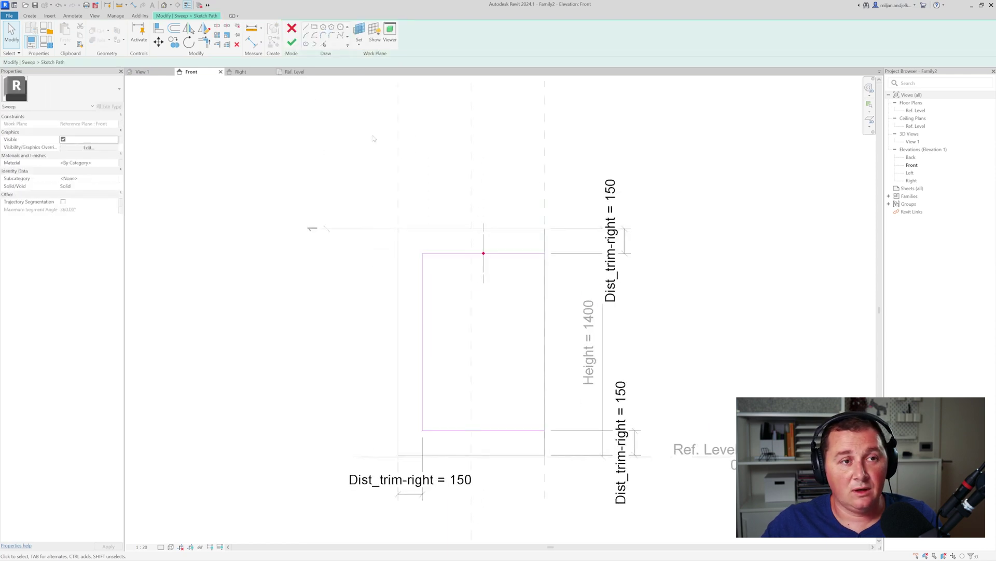
{"action": "left_click", "coordinate": [292, 42]}
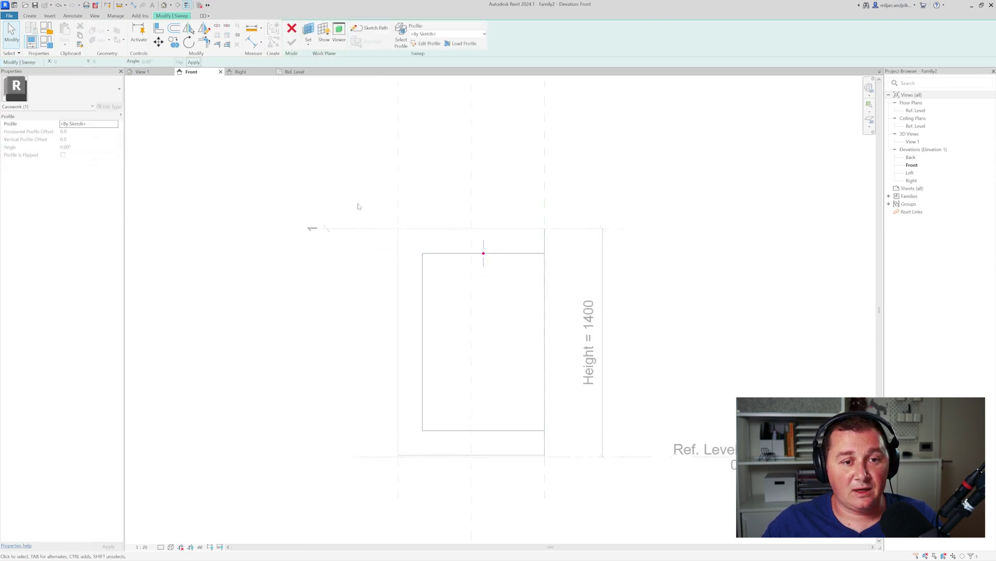
- Try to move the sweep's profile plane from the upper path line to the vertical path line
{"action": "left_click", "coordinate": [427, 45]}
{"action": "left_click", "coordinate": [539, 359]}
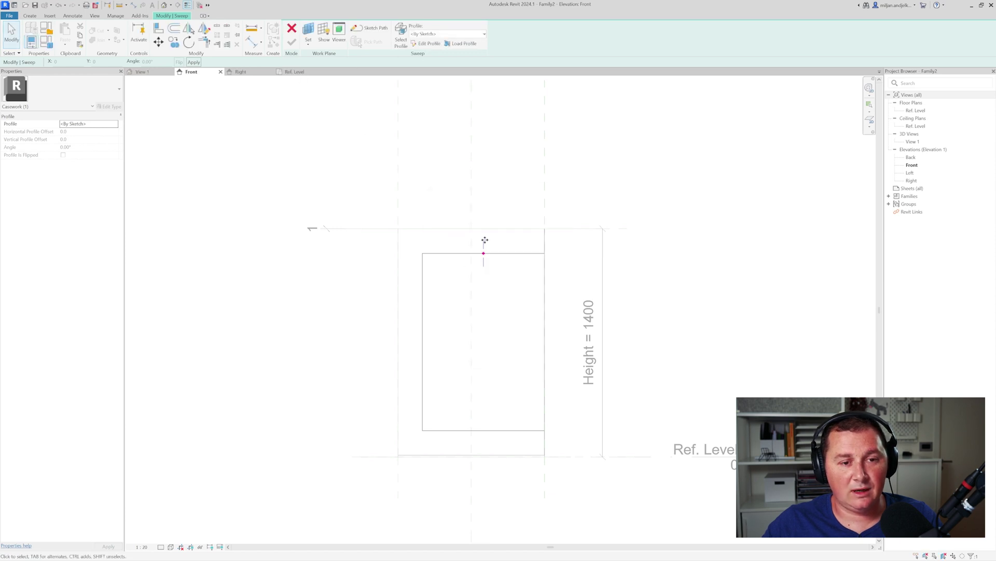
{"action": "middle_click_drag", "start_coordinate": [495, 259], "coordinate": [493, 247]}
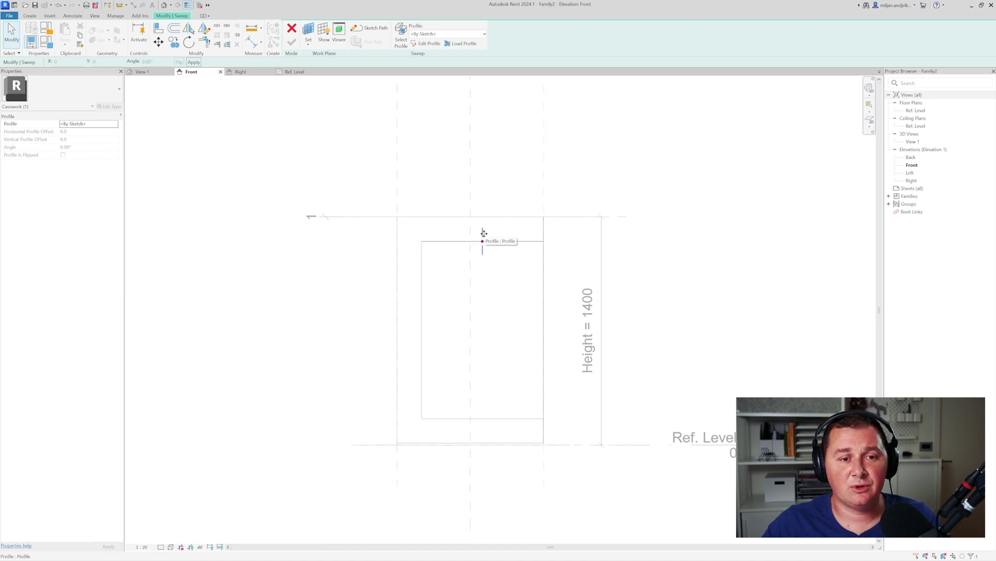
{"action": "left_click_drag", "start_coordinate": [484, 233], "coordinate": [431, 247]}
{"action": "left_click_drag", "start_coordinate": [419, 323], "coordinate": [482, 241]}
{"action": "left_click", "coordinate": [484, 242]}
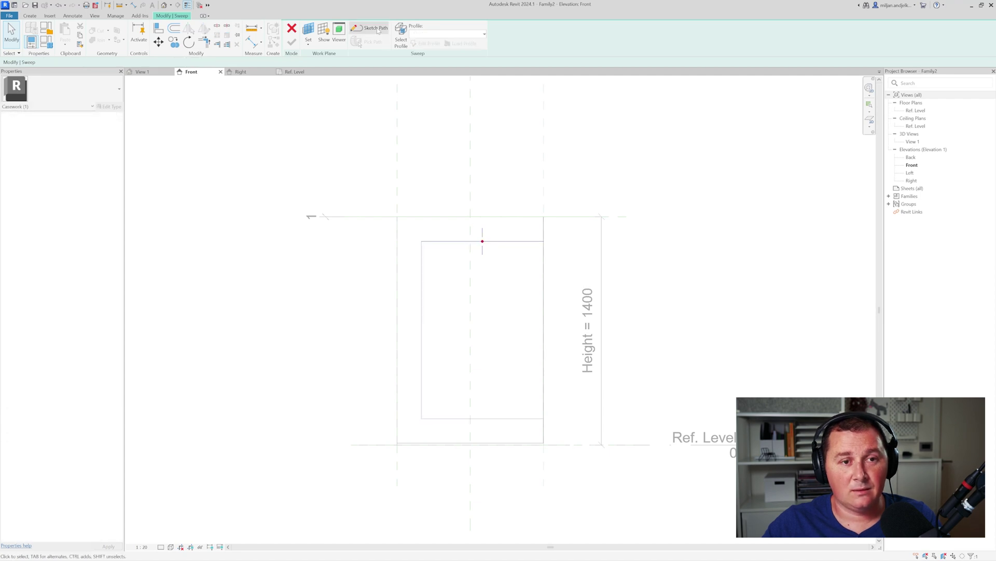
- Reopen the sweep path sketch, move the profile plane onto the middle of the vertical path line, and finish the path
{"action": "left_click", "coordinate": [375, 28]}
{"action": "left_click", "coordinate": [472, 193]}
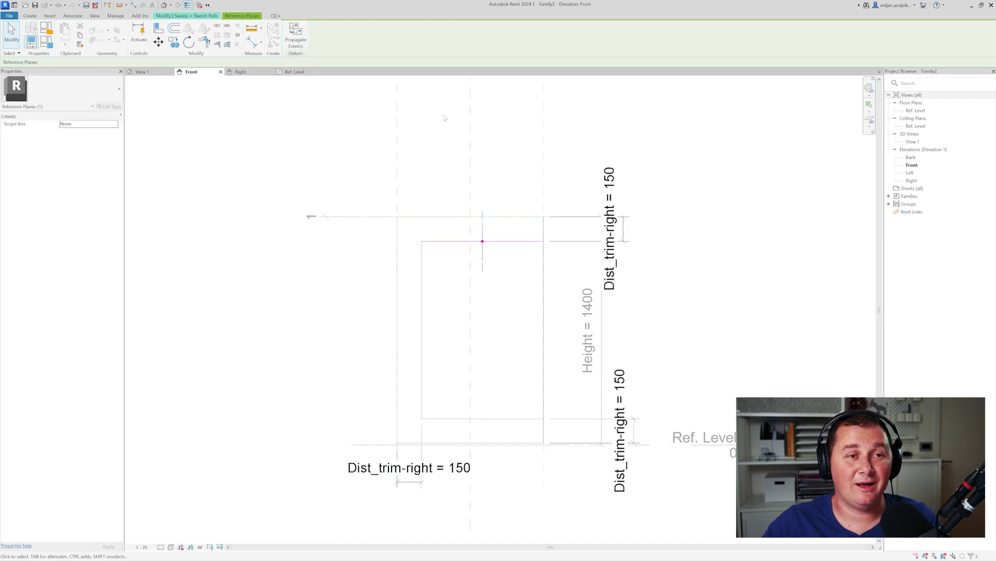
{"action": "mouse_move", "coordinate": [482, 232]}
{"action": "left_mouse_down"}
{"action": "mouse_move", "coordinate": [463, 233]}
{"action": "mouse_move", "coordinate": [416, 289]}
{"action": "mouse_move", "coordinate": [424, 328]}
{"action": "left_mouse_up"}
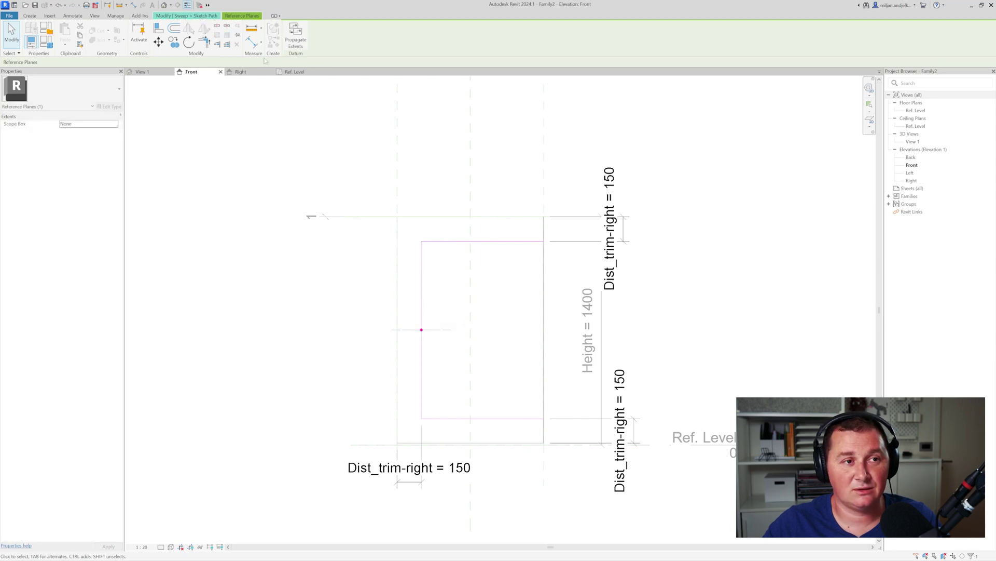
{"action": "left_click", "coordinate": [202, 16]}
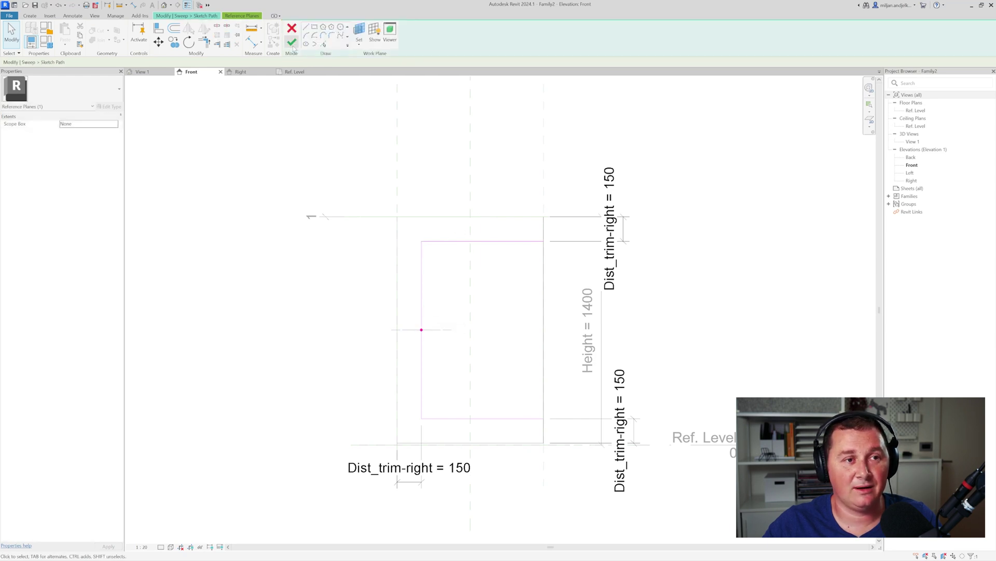
{"action": "left_click", "coordinate": [291, 41]}
- Begin the sweep profile in the Ref. Level plan with a 3 mm line from the path point, perpendicular to the door front
{"action": "left_click", "coordinate": [295, 72]}
{"action": "scroll", "coordinate": [364, 343], "scroll_direction": "up", "scroll_amount": 4}
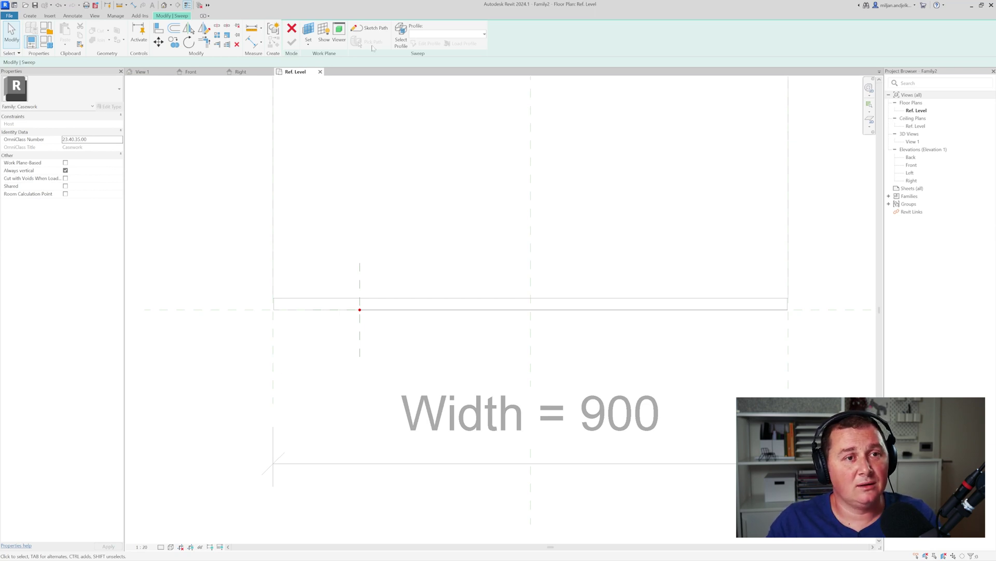
{"action": "left_click", "coordinate": [402, 36]}
{"action": "left_click", "coordinate": [426, 43]}
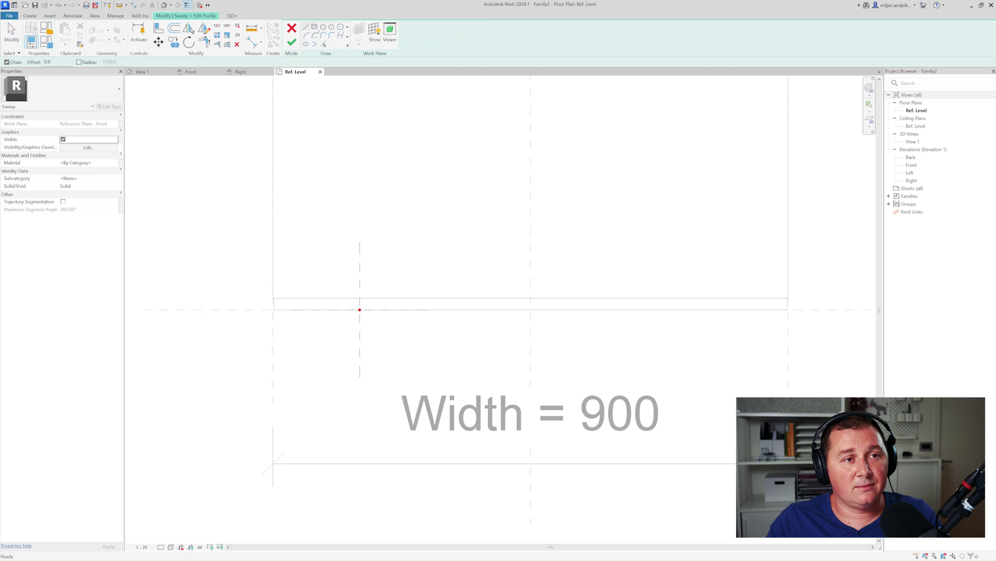
{"action": "scroll", "coordinate": [352, 283], "scroll_direction": "up", "scroll_amount": 2}
{"action": "scroll", "coordinate": [358, 309], "scroll_direction": "up", "scroll_amount": 2}
{"action": "left_click", "coordinate": [366, 326]}
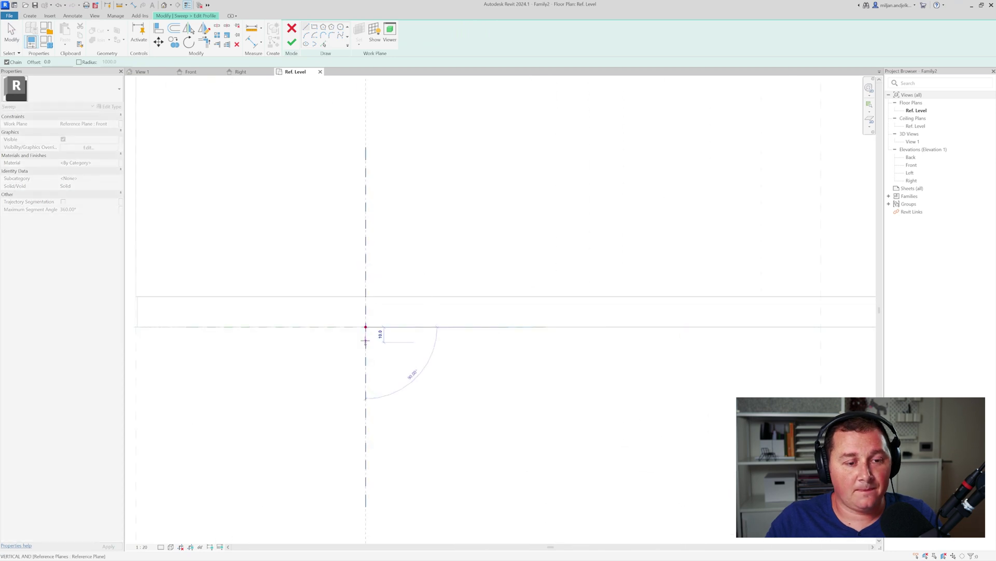
{"action": "type", "text": "3"}
{"action": "key", "text": "Return"}
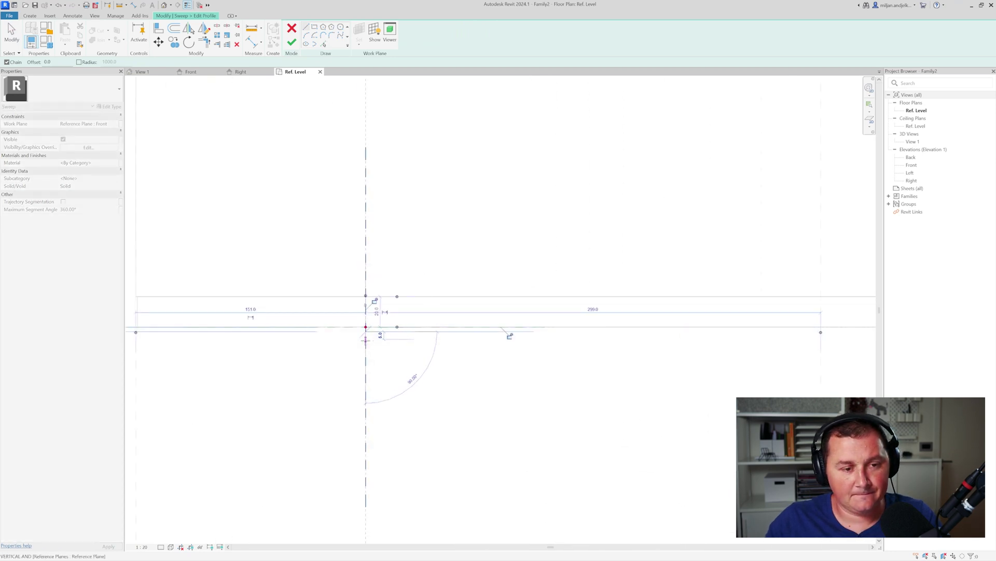
- Continue the profile with two steps away from the door front, one about 3 by 3 mm and one about 7 by 7 mm
{"action": "scroll", "coordinate": [365, 326], "scroll_direction": "up", "scroll_amount": 3}
{"action": "scroll", "coordinate": [366, 326], "scroll_direction": "up", "scroll_amount": 2}
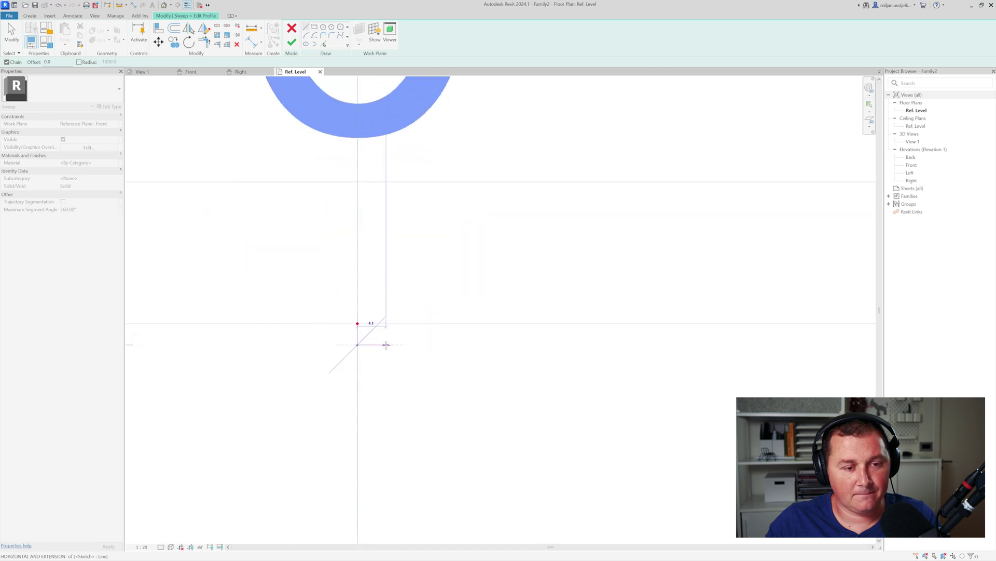
{"action": "left_click", "coordinate": [379, 344]}
{"action": "left_click", "coordinate": [379, 366]}
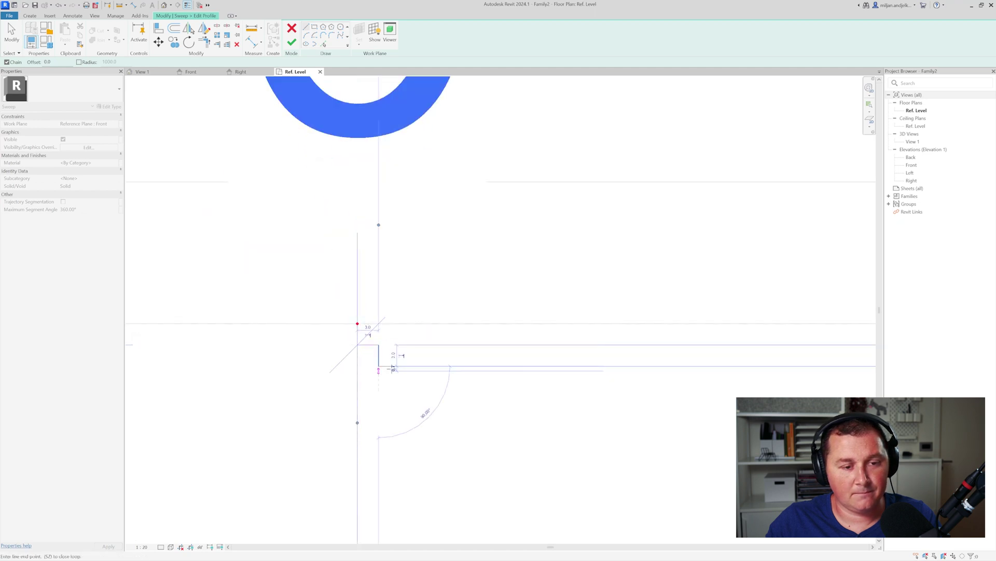
{"action": "left_click", "coordinate": [428, 366]}
{"action": "left_click", "coordinate": [428, 415]}
- Add a quarter arc of about 7 mm radius across the larger step and a half-circle about 15 mm wide beside it
{"action": "left_click", "coordinate": [306, 35]}
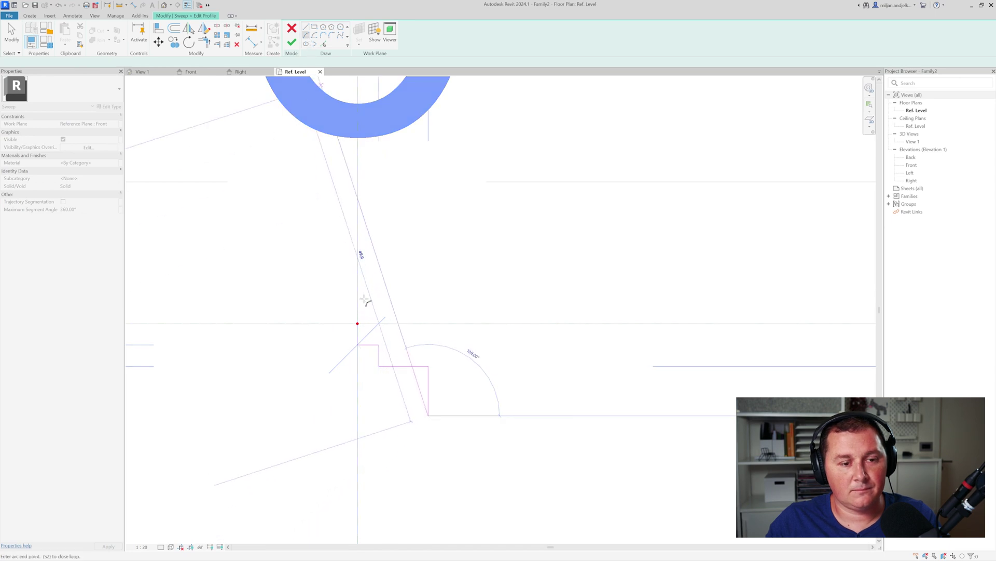
{"action": "left_click", "coordinate": [379, 366]}
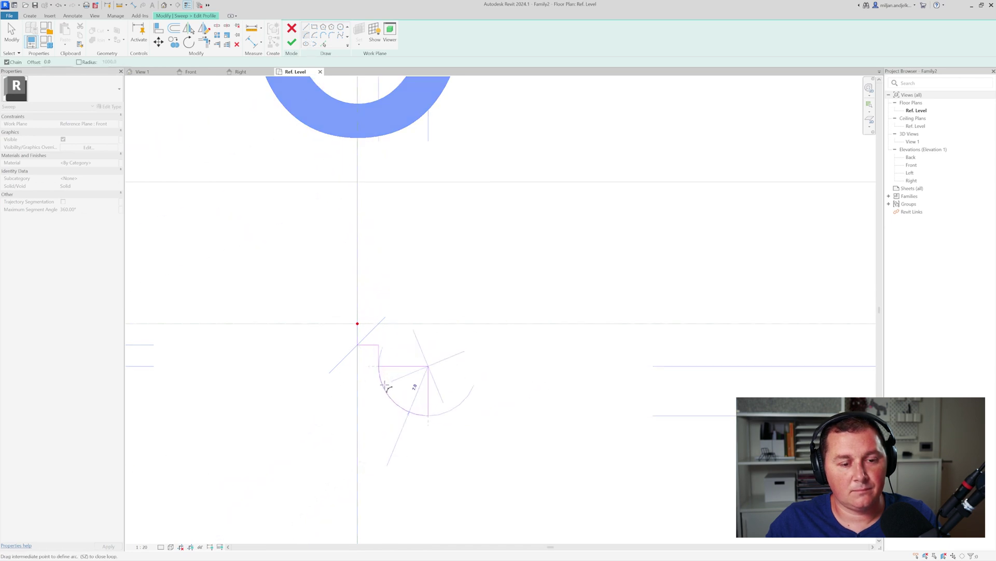
{"action": "left_click", "coordinate": [429, 415]}
{"action": "left_click", "coordinate": [535, 415]}
{"action": "left_click", "coordinate": [438, 399]}
- Continue from the half-circle's end with lines 3 mm toward the door, 3 mm sideways and 5 mm toward the door
{"action": "key", "text": "l"}
{"action": "key", "text": "i"}
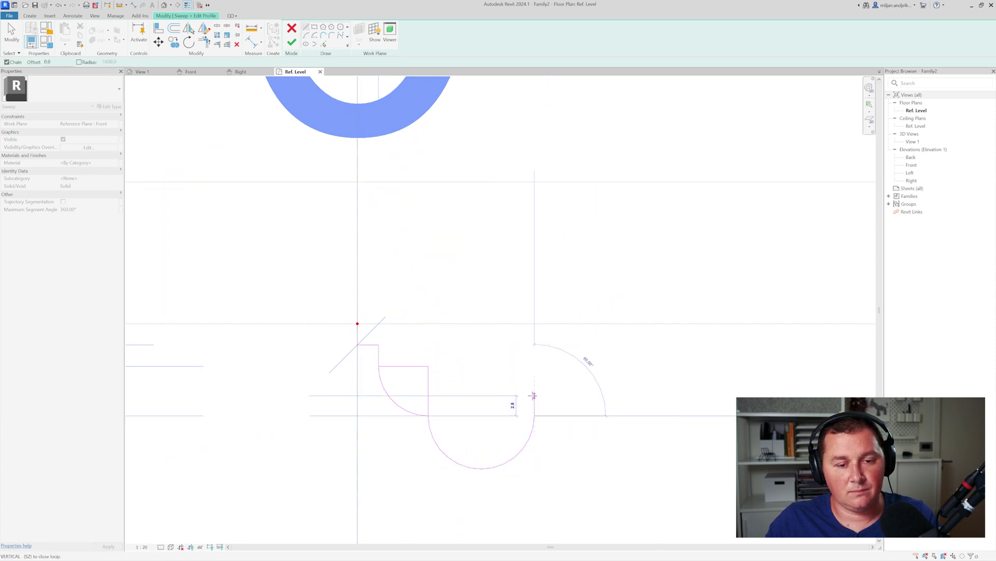
{"action": "key", "text": "Return"}
{"action": "type", "text": "3"}
{"action": "key", "text": "Return"}
{"action": "type", "text": "5"}
{"action": "key", "text": "Return"}
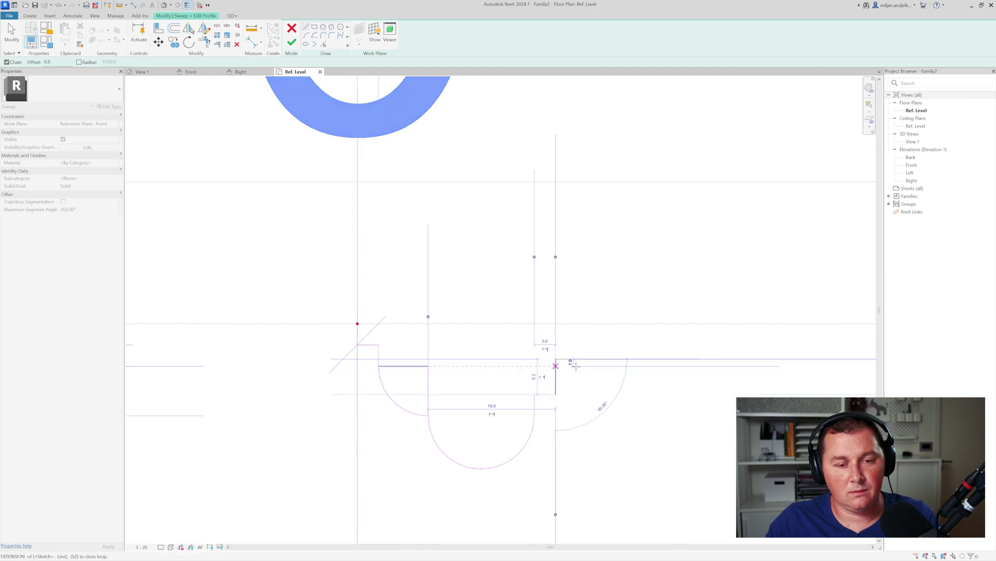
- Add a 3 mm sideways step and close the profile along the door front back to the path point
{"action": "left_click", "coordinate": [576, 359]}
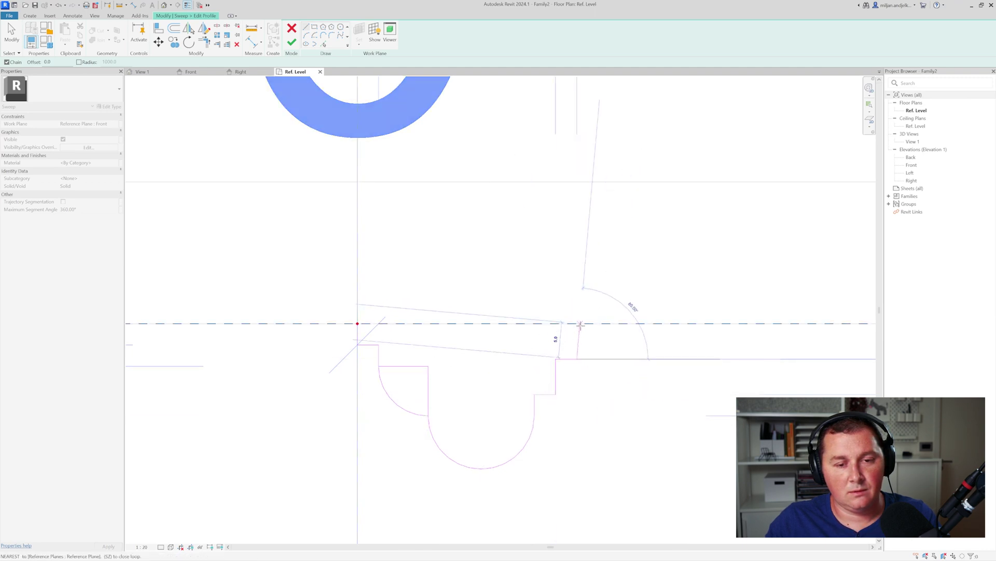
{"action": "left_click", "coordinate": [577, 324]}
{"action": "left_click", "coordinate": [358, 324]}
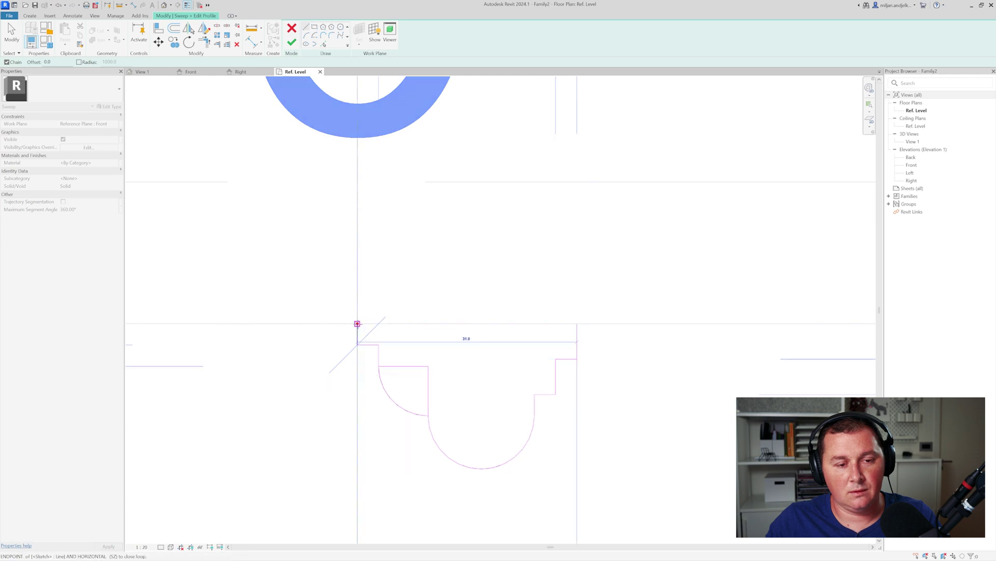
- Delete the two straight construction lines of the larger step, leaving the quarter arc in the profile
{"action": "left_click", "coordinate": [11, 33]}
{"action": "left_click", "coordinate": [411, 366]}
{"action": "key", "text": "Delete"}
{"action": "left_click", "coordinate": [428, 389]}
{"action": "key", "text": "Delete"}
{"action": "scroll", "coordinate": [387, 347], "scroll_direction": "down", "scroll_amount": 3}
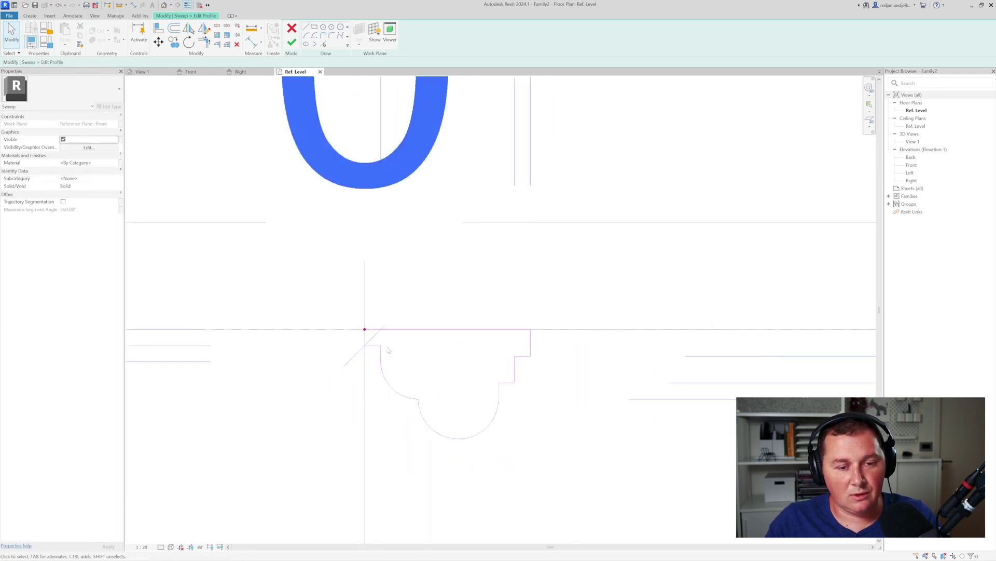
- Finish the profile and the sweep in the 3D view, and inspect the molding on the cabinet front
{"action": "left_click", "coordinate": [155, 72]}
{"action": "left_click", "coordinate": [292, 42]}
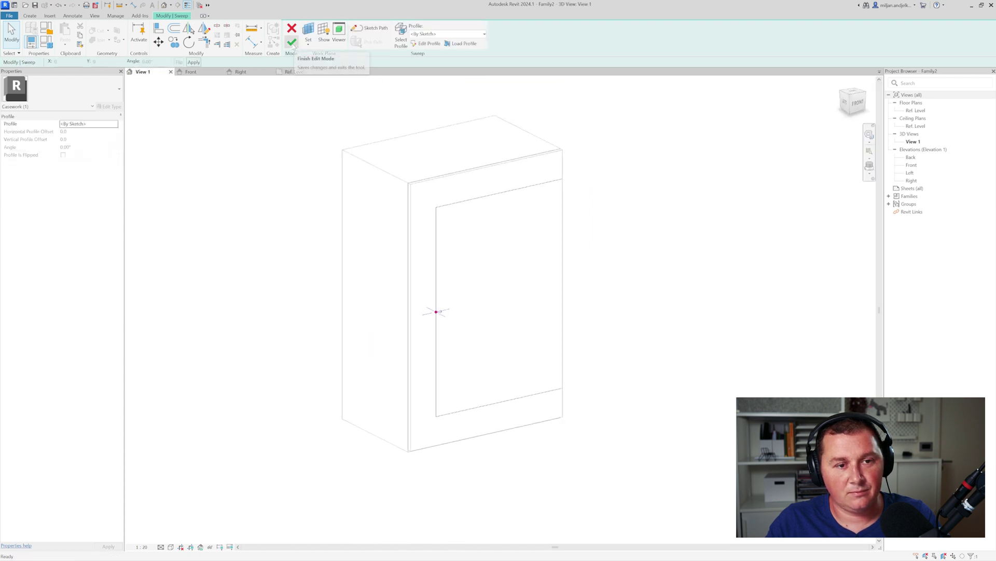
{"action": "left_click", "coordinate": [292, 42]}
{"action": "left_click", "coordinate": [326, 225]}
{"action": "mouse_move", "coordinate": [557, 276]}
{"action": "middle_mouse_down", "text": "shift"}
{"action": "mouse_move", "coordinate": [347, 274]}
{"action": "mouse_move", "coordinate": [385, 220]}
{"action": "mouse_move", "coordinate": [376, 250]}
{"action": "mouse_move", "coordinate": [449, 289]}
{"action": "mouse_move", "coordinate": [545, 270]}
{"action": "middle_mouse_up", "text": "shift"}
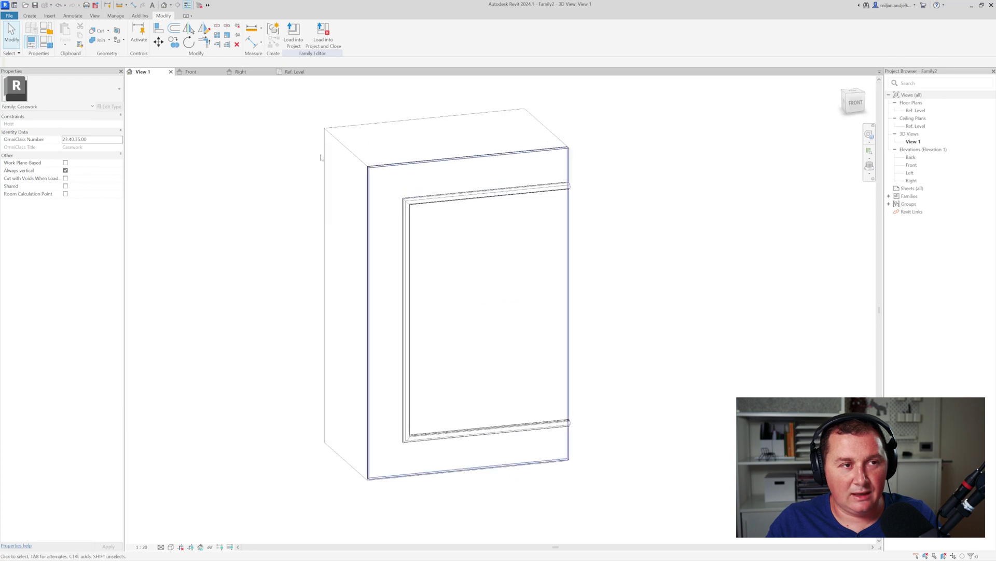
- Test the molding offset in the family types by applying Dist_trim-right values of 200 and 50 mm
{"action": "left_click", "coordinate": [48, 45]}
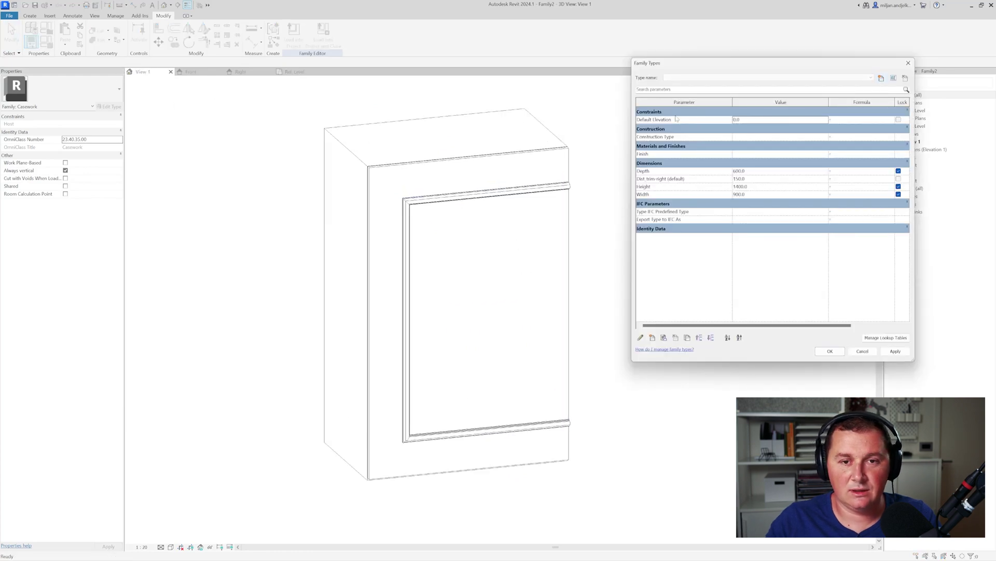
{"action": "left_click", "coordinate": [755, 179]}
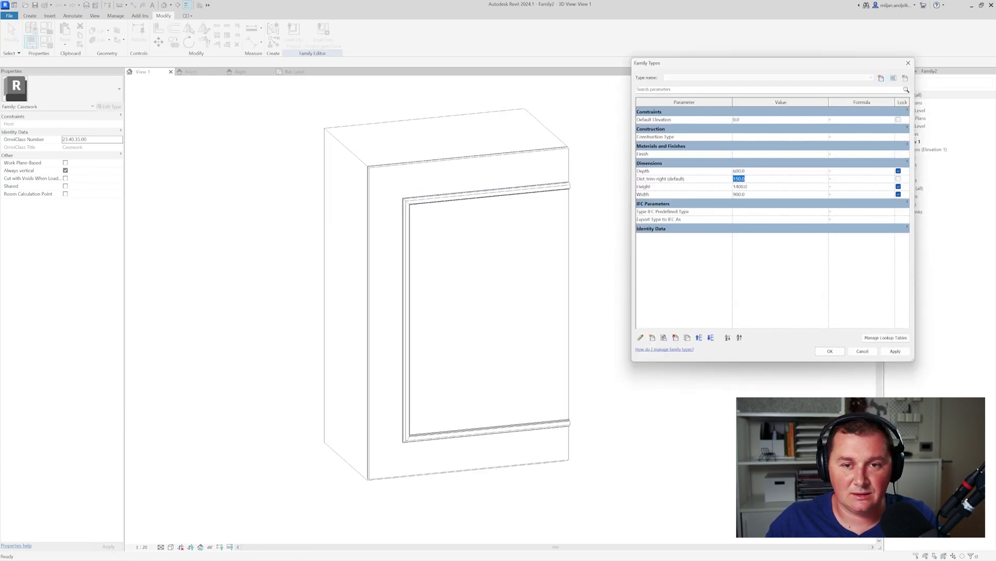
{"action": "left_click", "coordinate": [895, 351]}
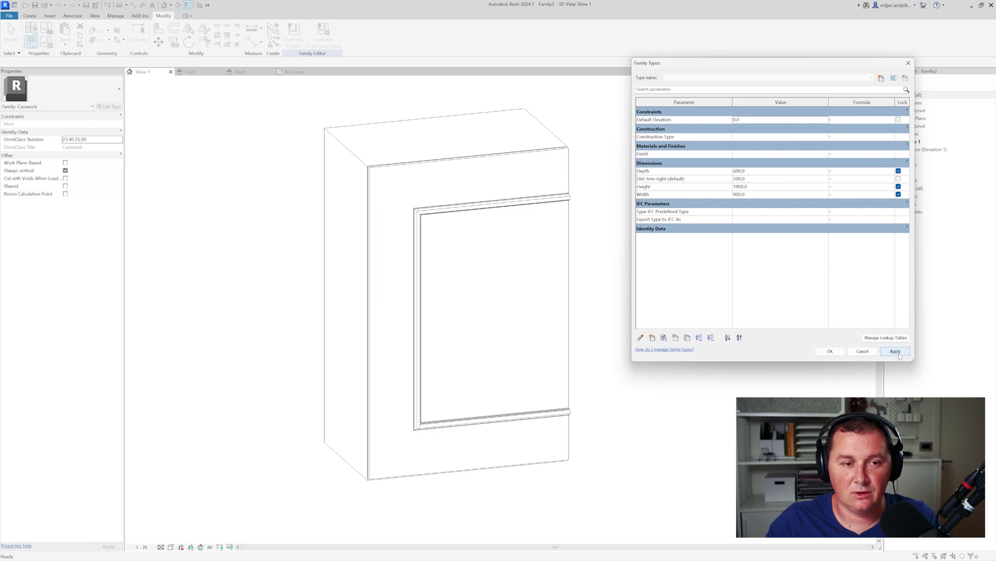
{"action": "left_click", "coordinate": [751, 179]}
{"action": "left_click", "coordinate": [896, 351]}
- Set the Dist_trim-right parameter to 100 mm and close the family types
{"action": "left_click", "coordinate": [751, 179]}
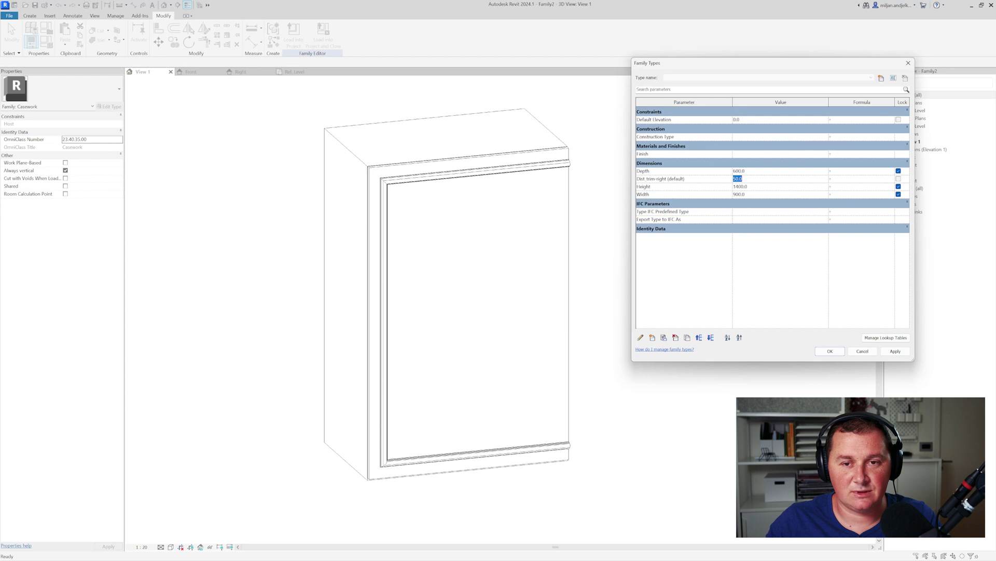
{"action": "type", "text": "100"}
{"action": "left_click", "coordinate": [894, 352]}
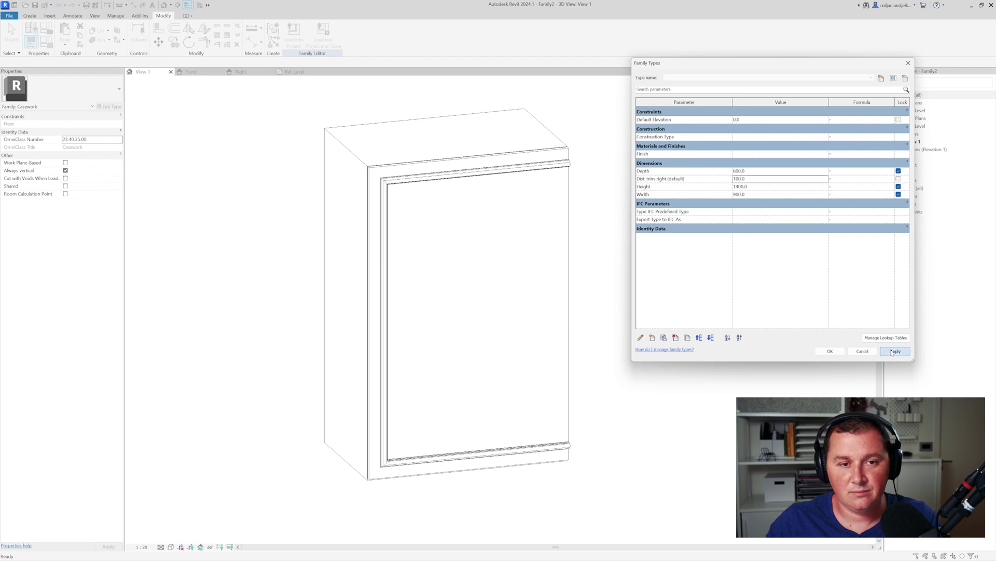
{"action": "left_click", "coordinate": [830, 351]}
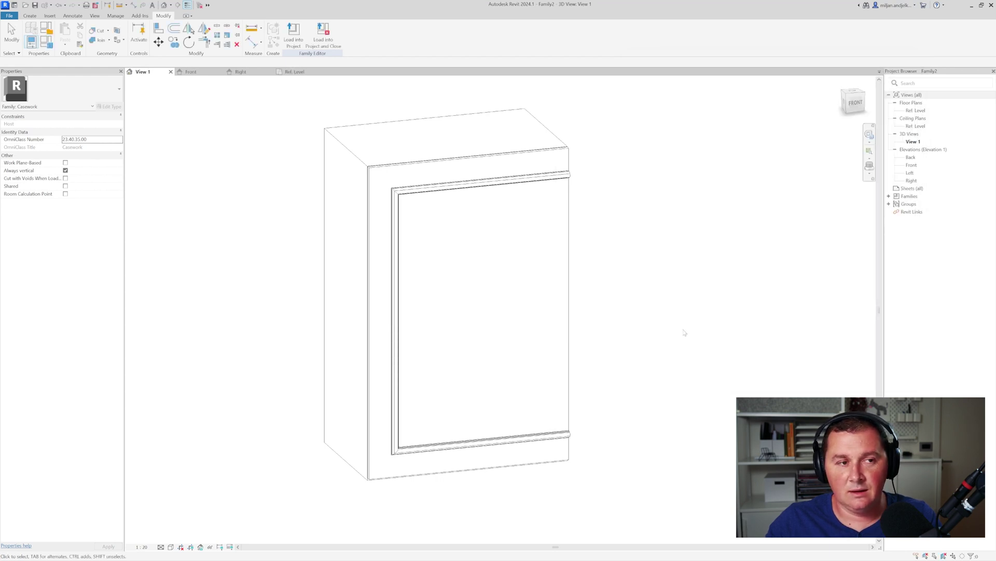
- Start a second solid sweep in the Front elevation and prepare to pick its path lines with a 150 mm offset
{"action": "left_click", "coordinate": [191, 72]}
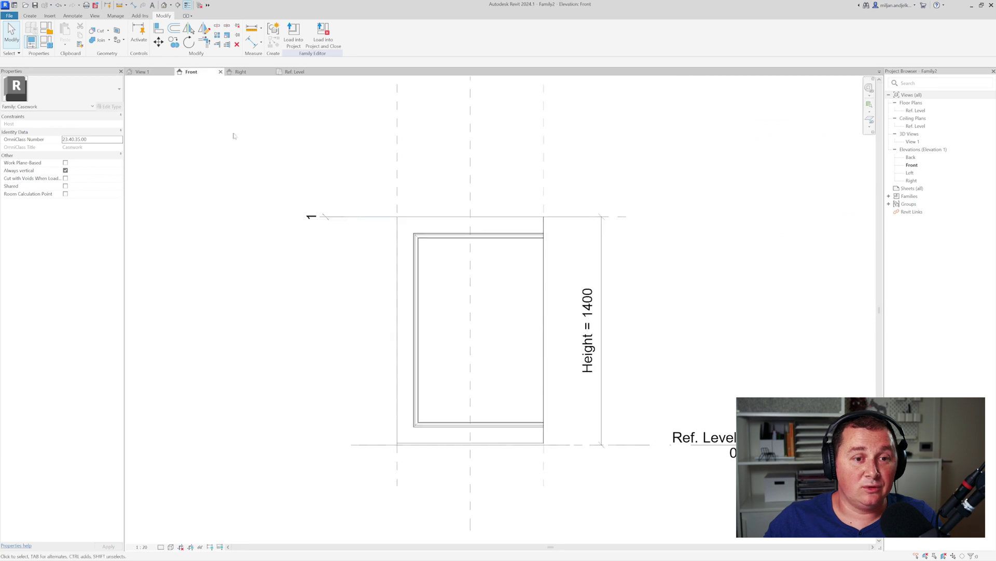
{"action": "middle_click_drag", "start_coordinate": [369, 329], "coordinate": [348, 325]}
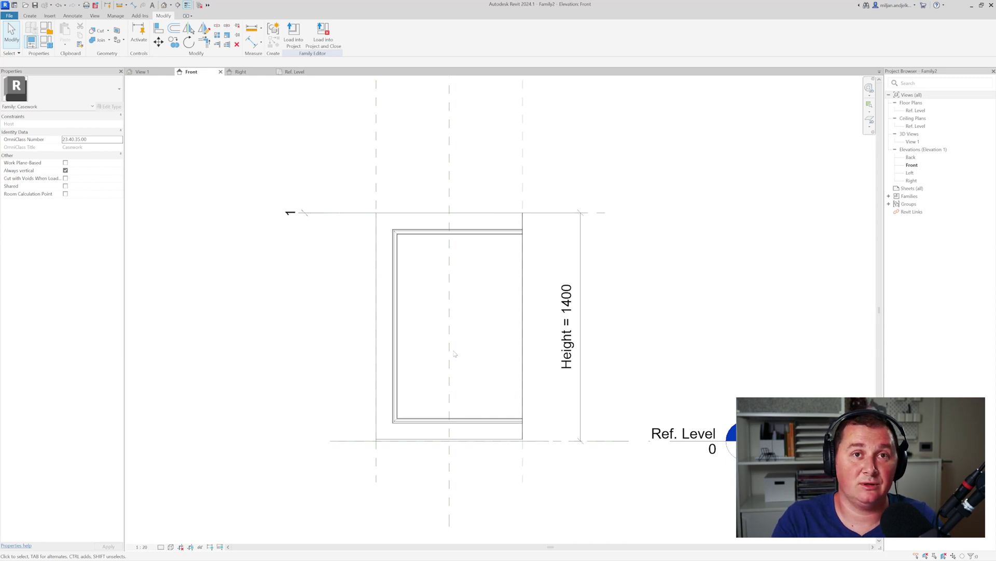
{"action": "left_click", "coordinate": [30, 16]}
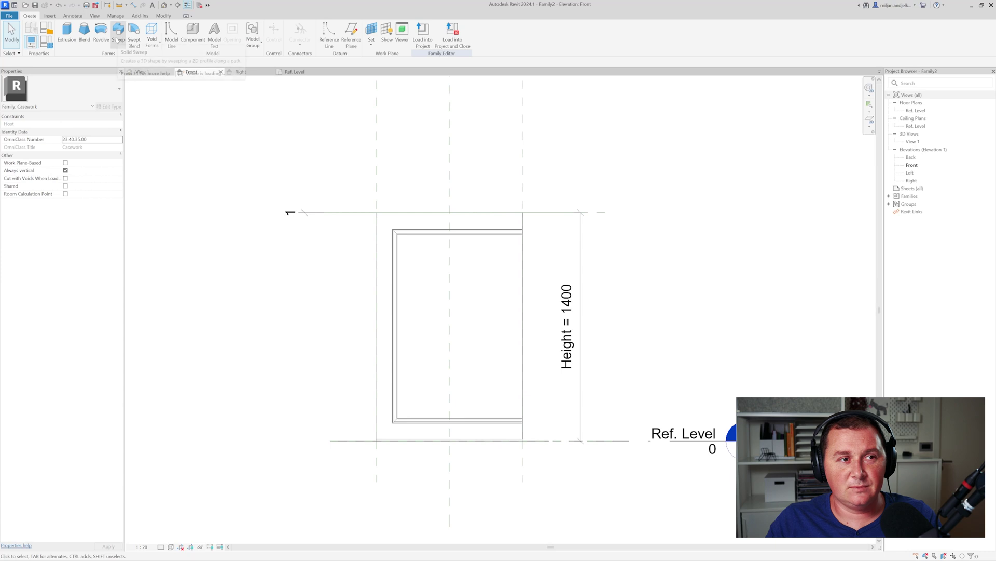
{"action": "left_click", "coordinate": [118, 37]}
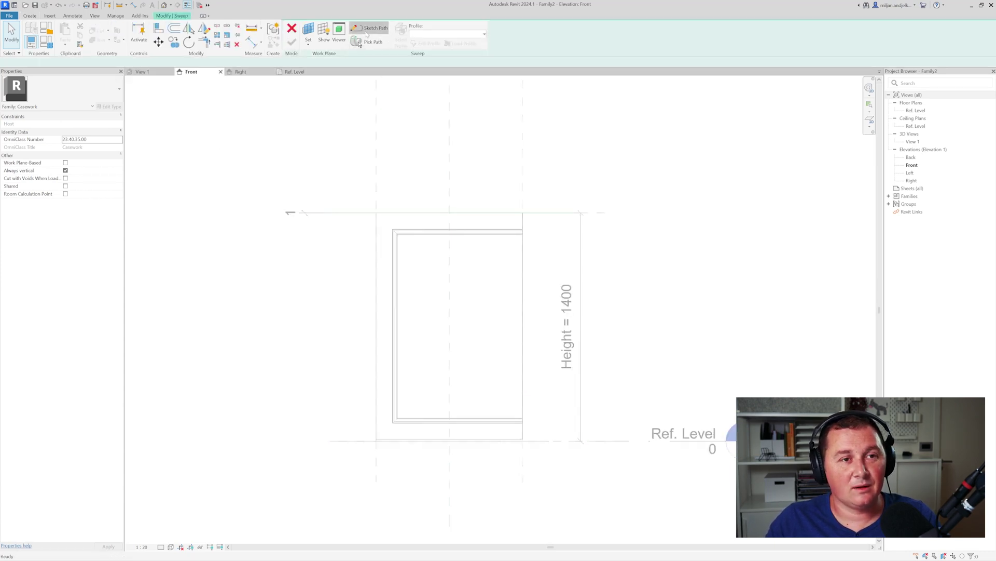
{"action": "left_click", "coordinate": [364, 30]}
{"action": "left_click", "coordinate": [324, 44]}
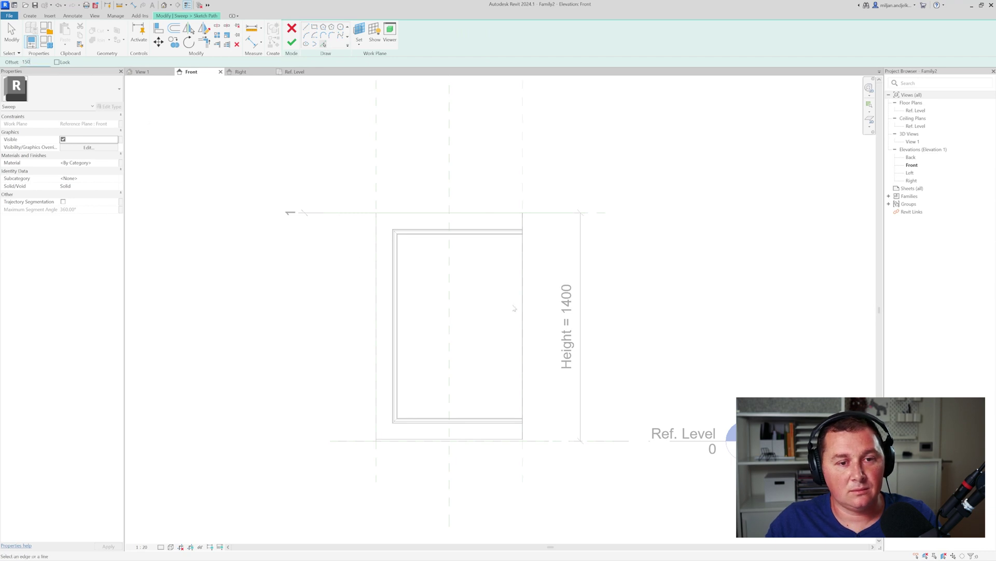
- Pick the door panel's right and lower edges to create path lines offset 150 mm inward
{"action": "scroll", "coordinate": [512, 308], "scroll_direction": "up", "scroll_amount": 6}
{"action": "scroll", "coordinate": [354, 243], "scroll_direction": "down", "scroll_amount": 5}
{"action": "scroll", "coordinate": [400, 212], "scroll_direction": "down", "scroll_amount": 4}
{"action": "scroll", "coordinate": [366, 462], "scroll_direction": "up", "scroll_amount": 5}
{"action": "left_click", "coordinate": [366, 461]}
{"action": "scroll", "coordinate": [591, 327], "scroll_direction": "down", "scroll_amount": 3}
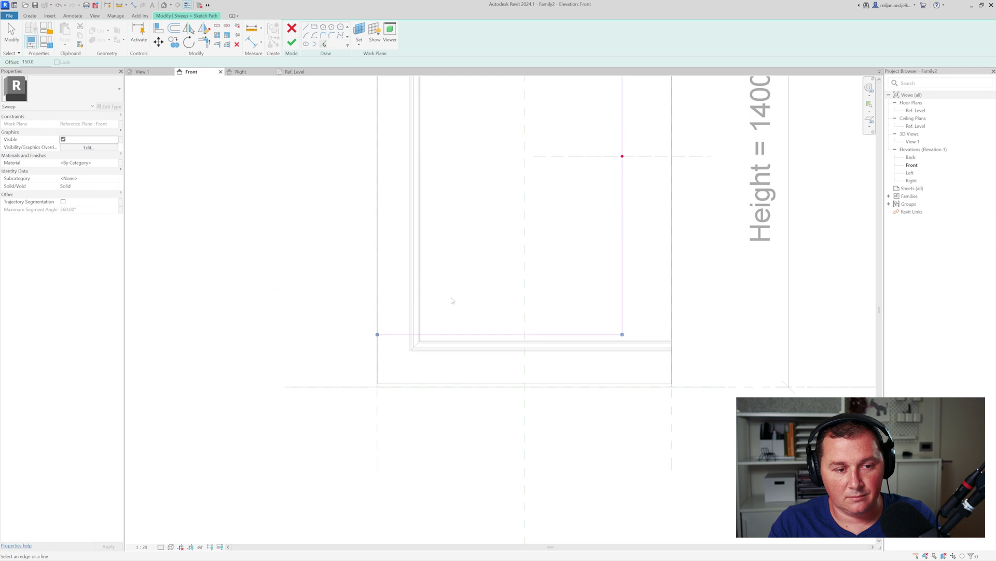
- Pick the door panel's upper edge to add the third path line, offset 150 mm inward
{"action": "scroll", "coordinate": [388, 332], "scroll_direction": "up", "scroll_amount": 7}
{"action": "scroll", "coordinate": [360, 345], "scroll_direction": "down", "scroll_amount": 6}
{"action": "middle_click_drag", "start_coordinate": [448, 203], "coordinate": [506, 495]}
{"action": "scroll", "coordinate": [433, 267], "scroll_direction": "up", "scroll_amount": 7}
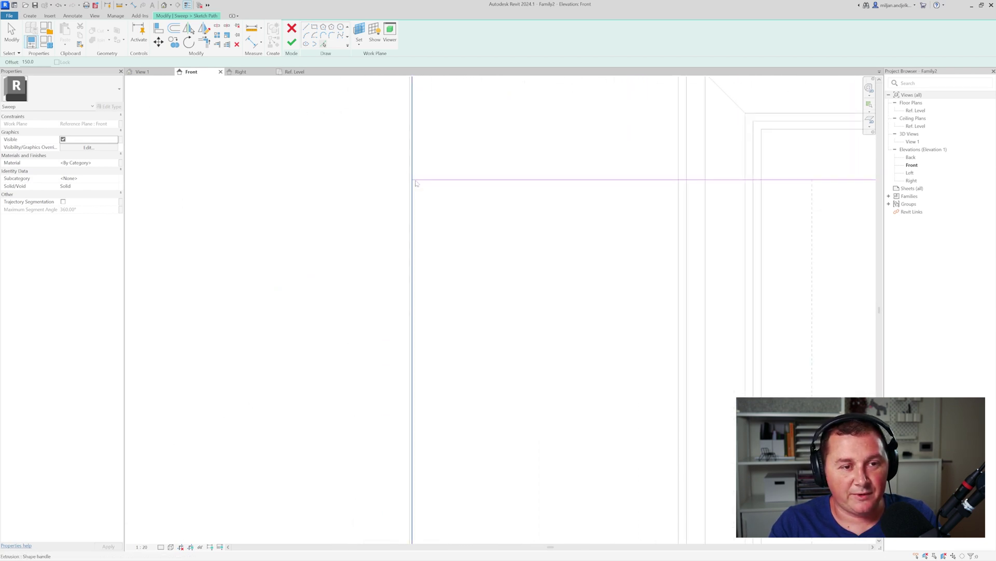
{"action": "scroll", "coordinate": [383, 206], "scroll_direction": "down", "scroll_amount": 3}
{"action": "scroll", "coordinate": [736, 279], "scroll_direction": "down", "scroll_amount": 2}
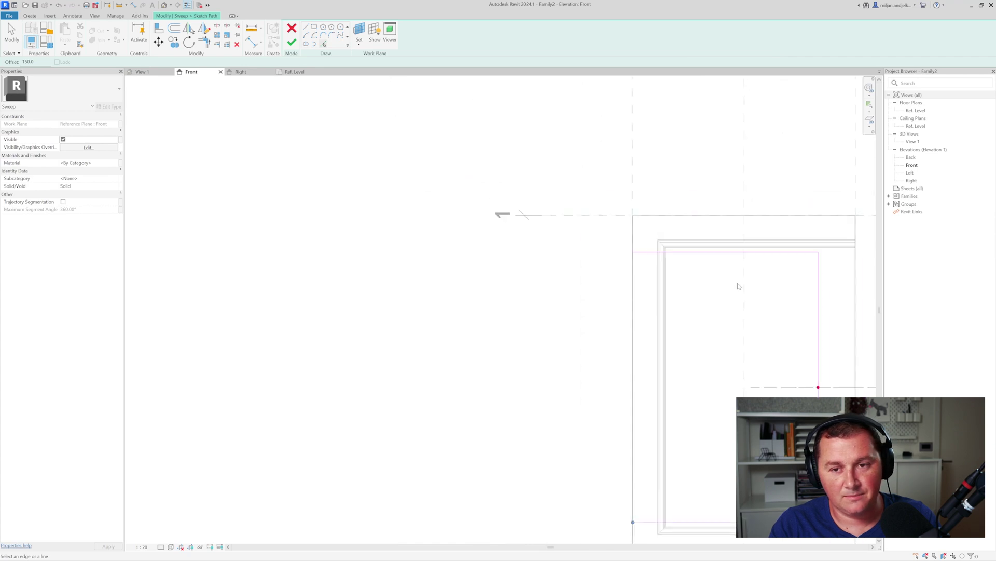
- Finish the sweep's path and start editing its profile in the Ref. Level plan view
{"action": "middle_click_drag", "start_coordinate": [739, 286], "coordinate": [396, 165]}
{"action": "left_click", "coordinate": [292, 42]}
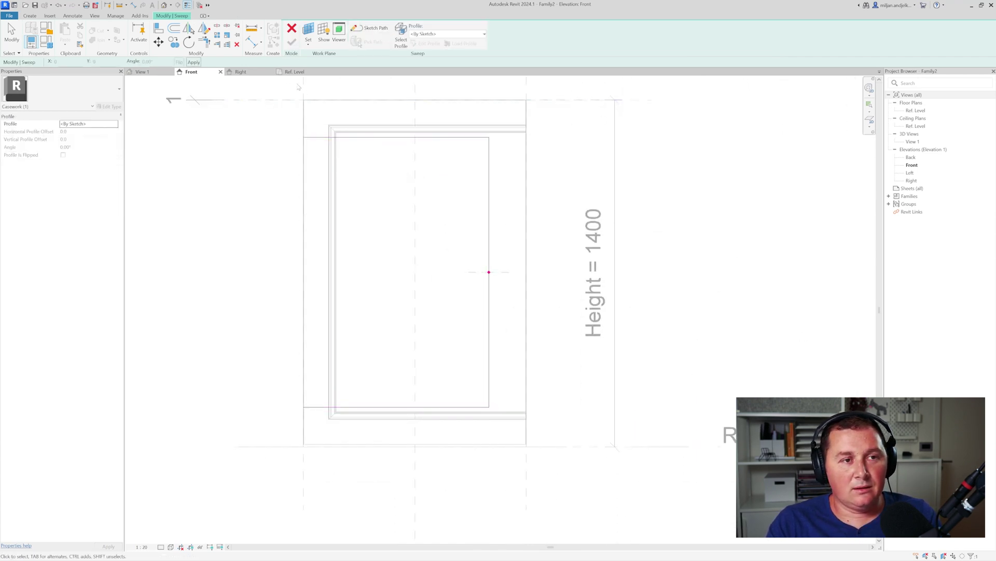
{"action": "left_click", "coordinate": [295, 72]}
{"action": "scroll", "coordinate": [449, 219], "scroll_direction": "down", "scroll_amount": 3}
{"action": "middle_click_drag", "start_coordinate": [563, 257], "coordinate": [428, 340]}
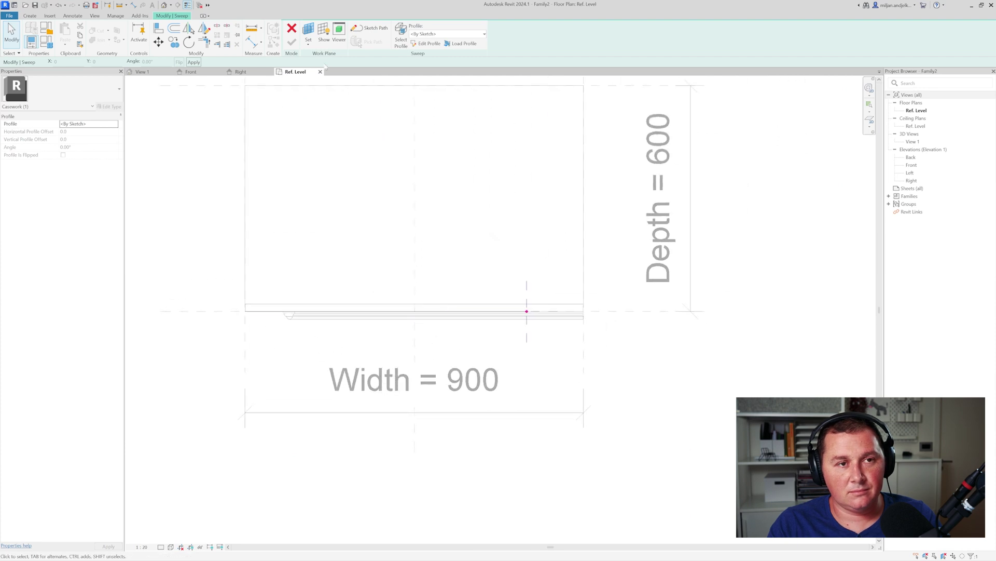
{"action": "left_click", "coordinate": [429, 43]}
- Try to draw the stepped profile from the path point, using 3 mm segments and a 7 mm segment
{"action": "scroll", "coordinate": [527, 312], "scroll_direction": "up", "scroll_amount": 5}
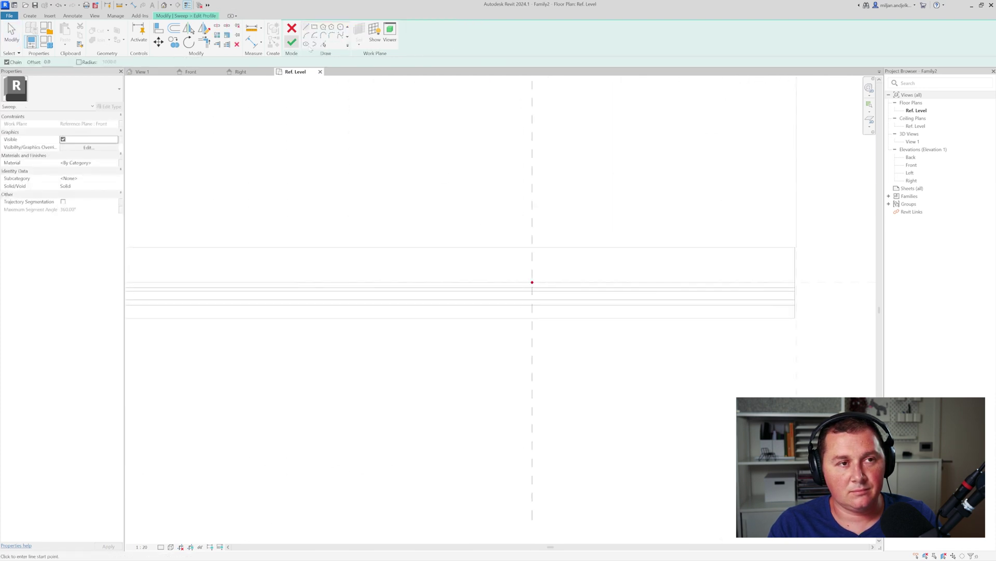
{"action": "scroll", "coordinate": [553, 306], "scroll_direction": "up", "scroll_amount": 3}
{"action": "scroll", "coordinate": [492, 234], "scroll_direction": "up", "scroll_amount": 2}
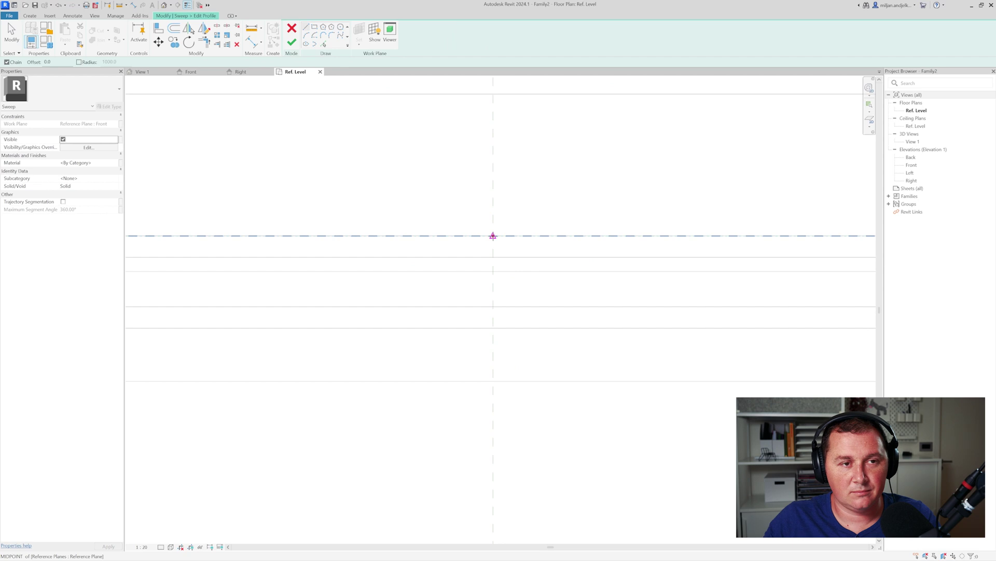
{"action": "left_click", "coordinate": [493, 235]}
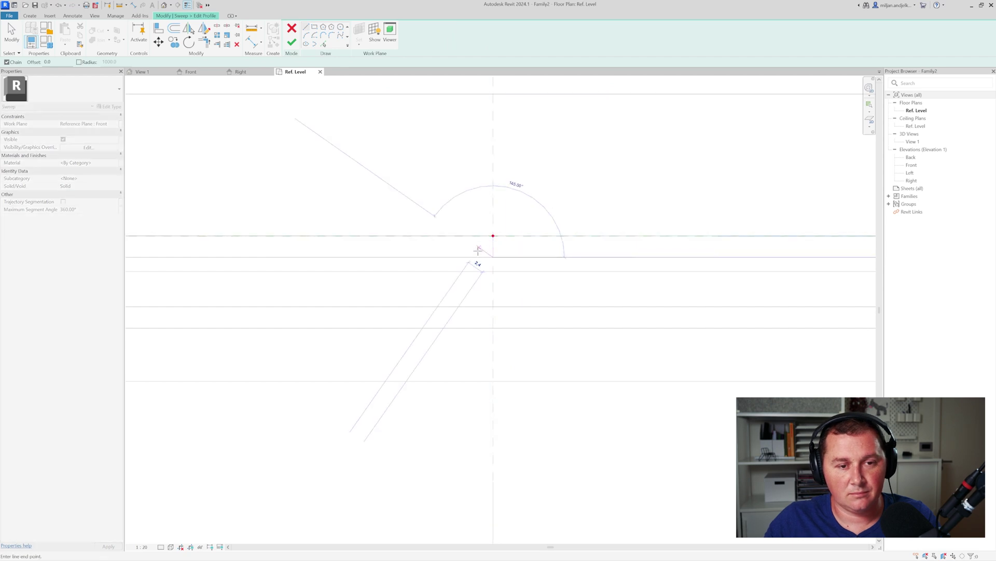
{"action": "type", "text": "3"}
{"action": "key", "text": "Return"}
{"action": "type", "text": "3"}
{"action": "key", "text": "Return"}
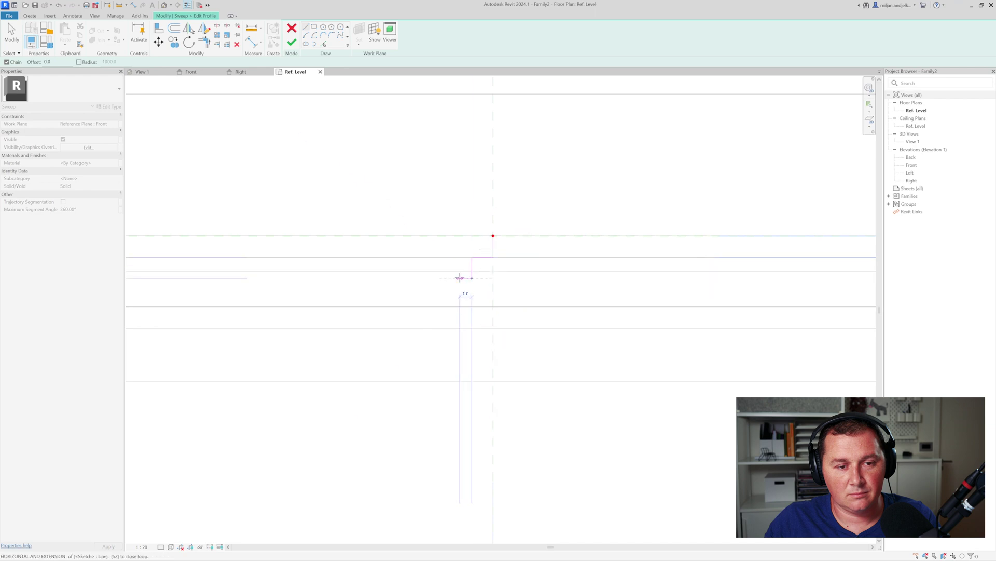
{"action": "type", "text": "7"}
{"action": "key", "text": "Return"}
{"action": "key", "text": "Escape"}
{"action": "key", "text": "Escape"}
- Pick the arc and stepped edges of the first molding's cross-section as profile lines
{"action": "scroll", "coordinate": [570, 360], "scroll_direction": "down", "scroll_amount": 5}
{"action": "scroll", "coordinate": [570, 366], "scroll_direction": "down", "scroll_amount": 2}
{"action": "scroll", "coordinate": [283, 347], "scroll_direction": "up", "scroll_amount": 6}
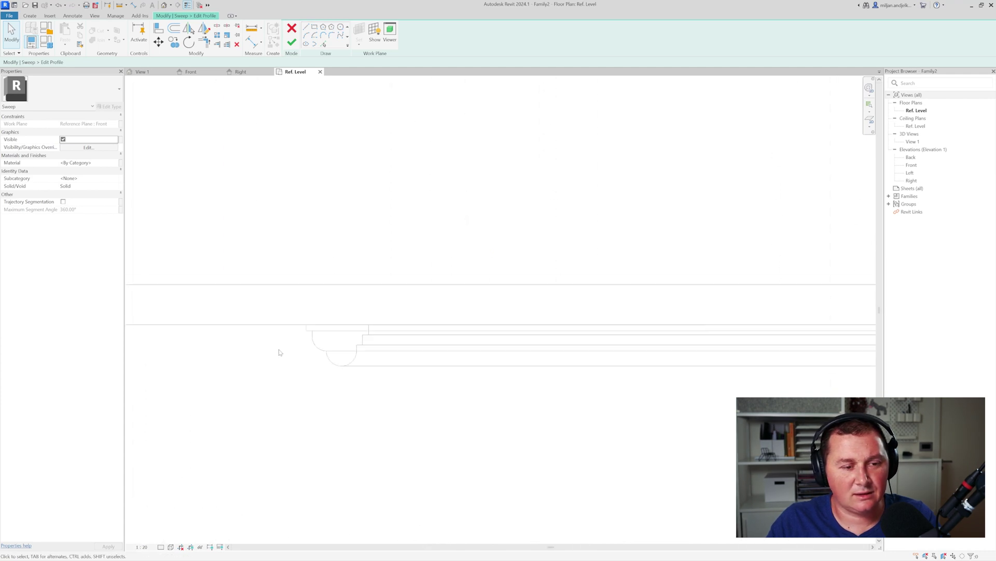
{"action": "left_click", "coordinate": [322, 44]}
{"action": "scroll", "coordinate": [312, 319], "scroll_direction": "up", "scroll_amount": 2}
{"action": "left_click", "coordinate": [322, 344]}
{"action": "left_click", "coordinate": [440, 374]}
{"action": "left_click", "coordinate": [446, 365]}
{"action": "left_click", "coordinate": [457, 353]}
{"action": "left_click", "coordinate": [472, 337]}
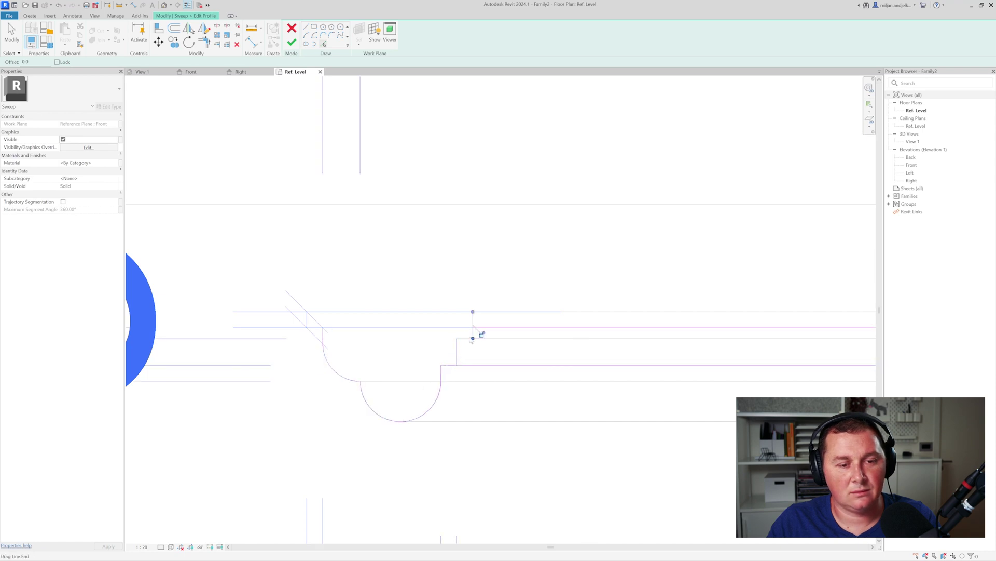
{"action": "left_click_drag", "start_coordinate": [471, 340], "coordinate": [467, 339]}
{"action": "key", "text": "ctrl+z"}
{"action": "key", "text": "ctrl+z"}
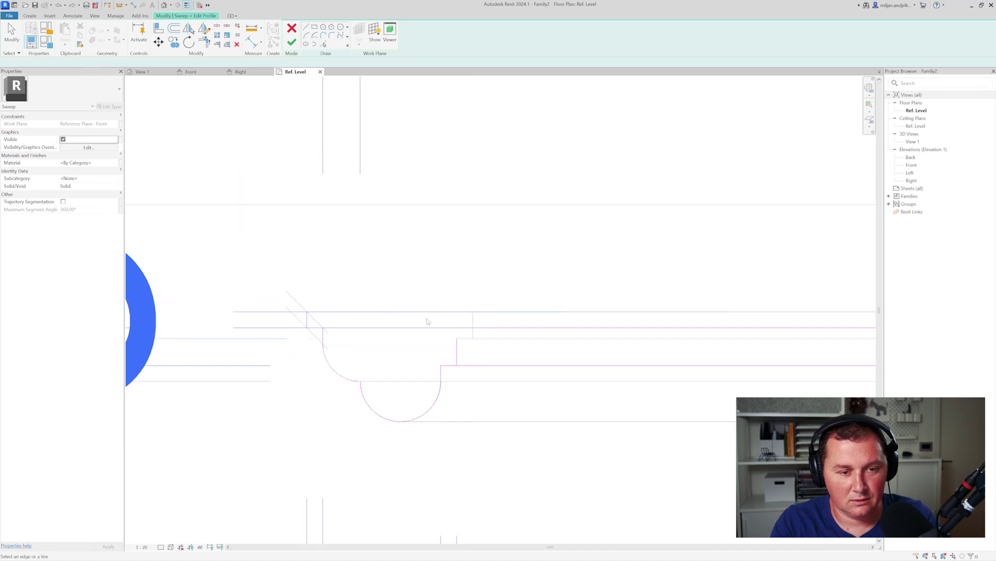
- Pick the remaining horizontal step edge of the first molding and end line picking
{"action": "left_click", "coordinate": [466, 341]}
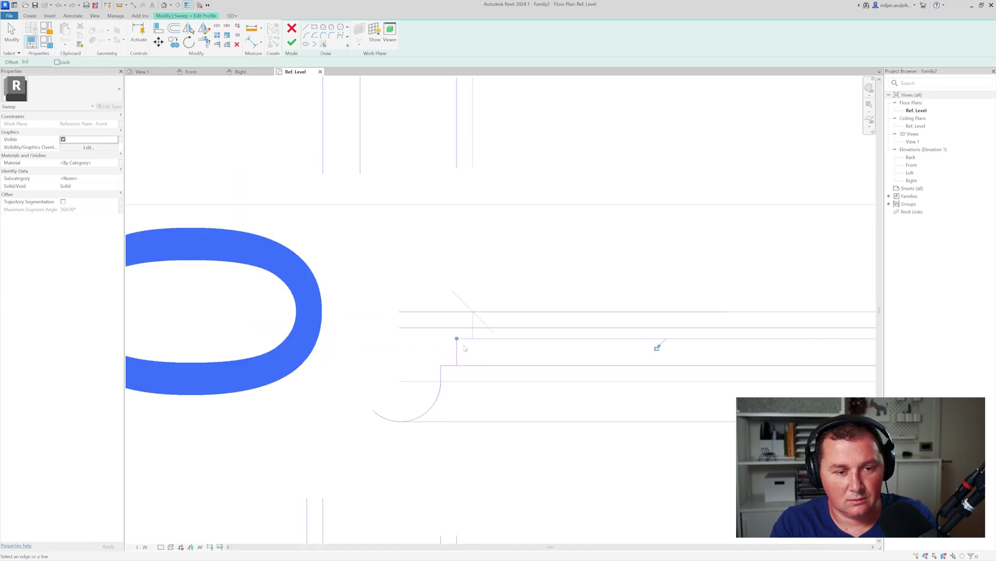
{"action": "scroll", "coordinate": [465, 348], "scroll_direction": "down", "scroll_amount": 1}
{"action": "scroll", "coordinate": [458, 346], "scroll_direction": "up", "scroll_amount": 1}
{"action": "scroll", "coordinate": [425, 413], "scroll_direction": "down", "scroll_amount": 4}
{"action": "key", "text": "Escape"}
- Hide the Automatic Sketch Dimensions annotation category in the Ref. Level view
{"action": "left_click", "coordinate": [390, 358]}
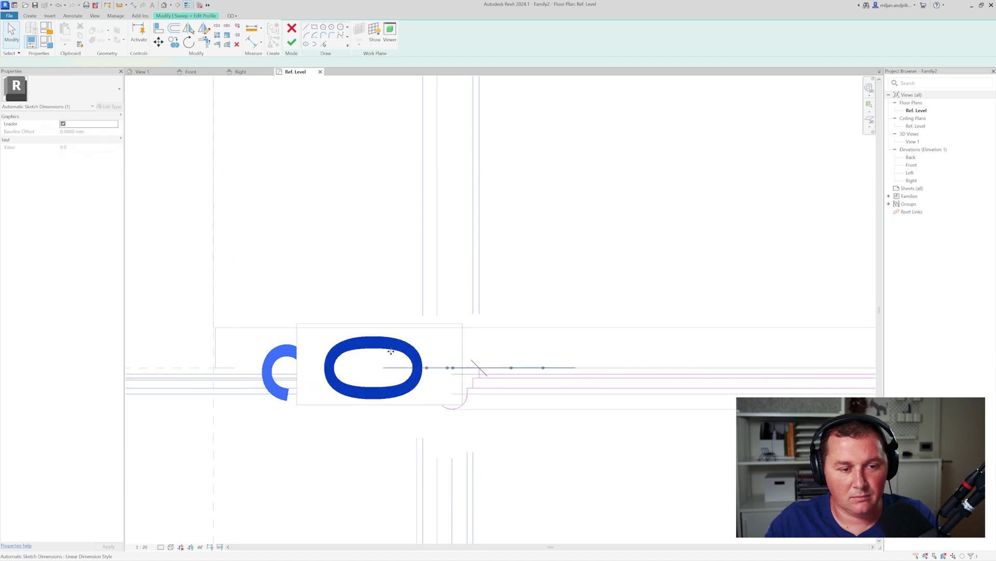
{"action": "key", "text": "v"}
{"action": "key", "text": "v"}
{"action": "left_click", "coordinate": [221, 120]}
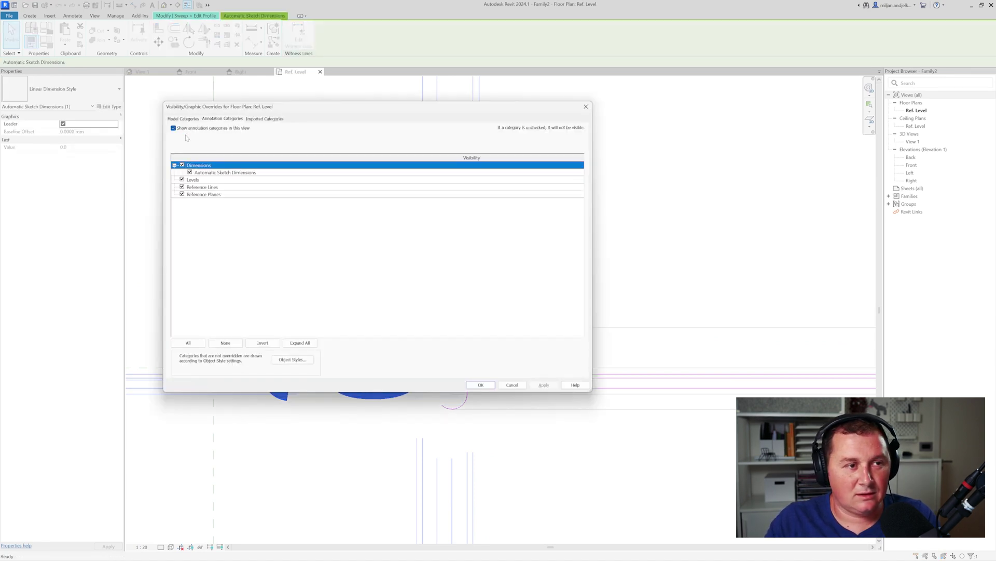
{"action": "left_click", "coordinate": [190, 173]}
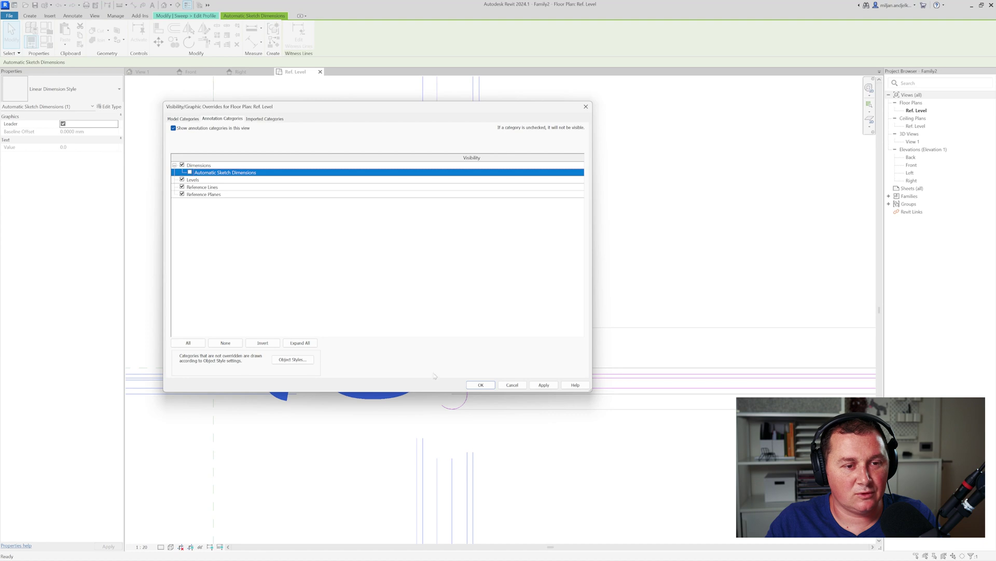
{"action": "left_click", "coordinate": [488, 386]}
- Trim the picked lines to the molding outline and close the profile with a straight line along the door face
{"action": "scroll", "coordinate": [404, 377], "scroll_direction": "up", "scroll_amount": 3}
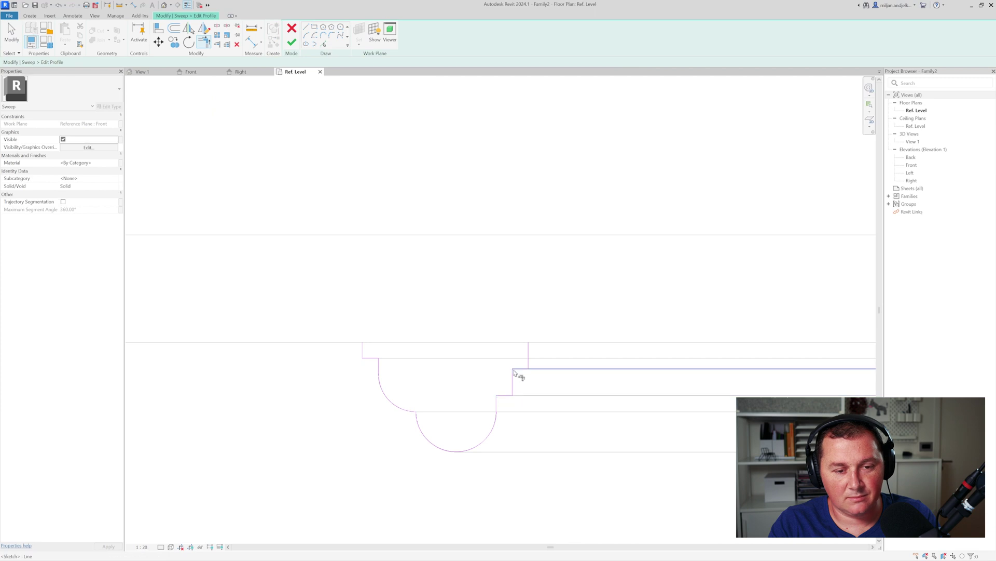
{"action": "scroll", "coordinate": [334, 317], "scroll_direction": "down", "scroll_amount": 2}
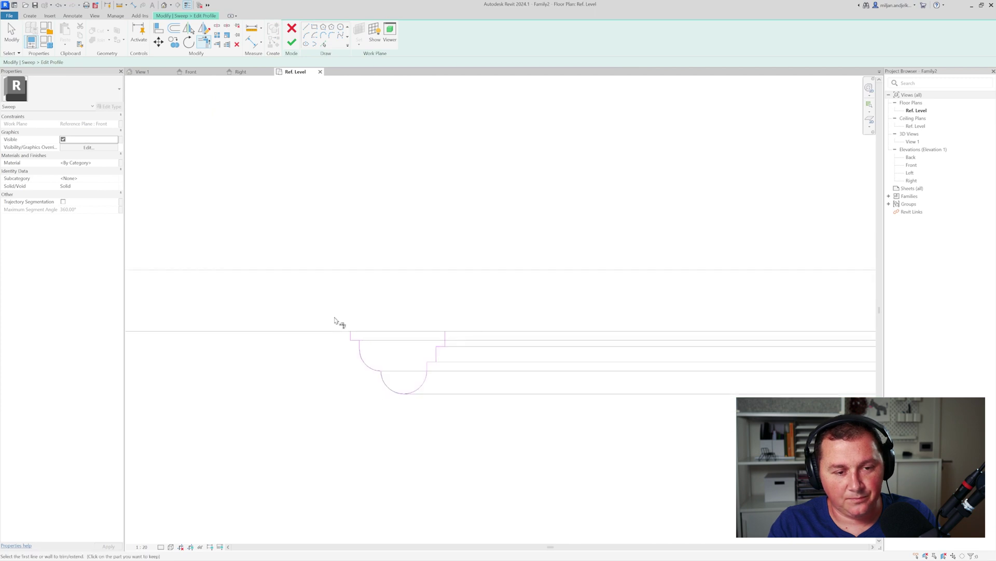
{"action": "left_click", "coordinate": [306, 28]}
{"action": "left_click", "coordinate": [350, 331]}
{"action": "left_click", "coordinate": [444, 330]}
{"action": "scroll", "coordinate": [246, 276], "scroll_direction": "down", "scroll_amount": 2}
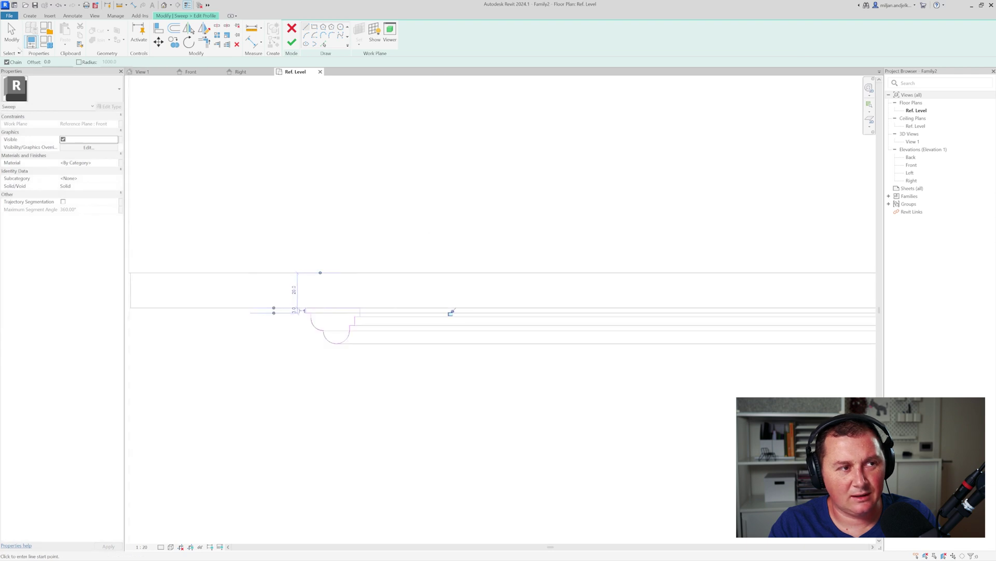
{"action": "key", "text": "Escape"}
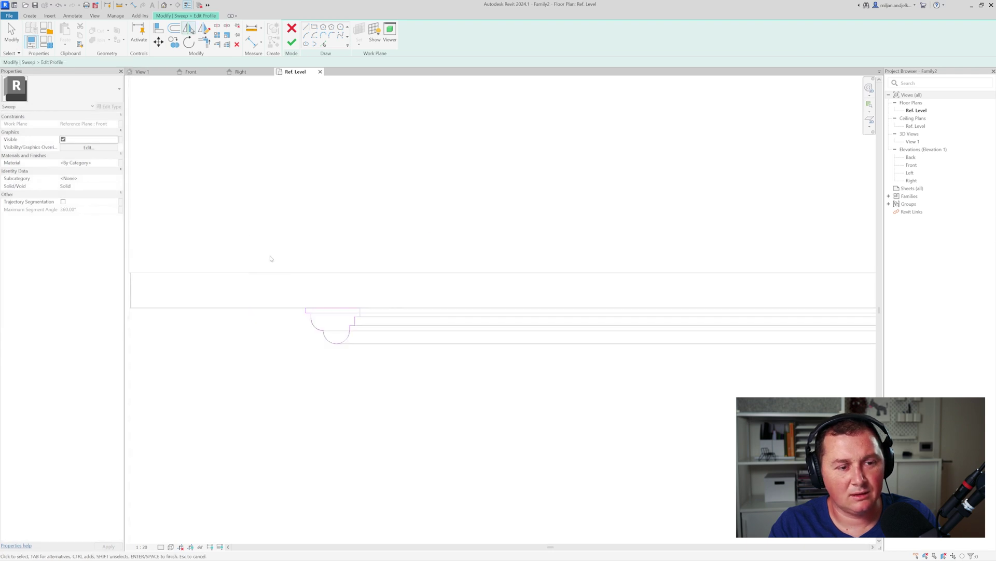
- Mirror the whole molding profile about a vertical axis drawn beside it, without keeping a copy
{"action": "left_click_drag", "start_coordinate": [340, 221], "coordinate": [276, 323]}
{"action": "left_click", "coordinate": [204, 29]}
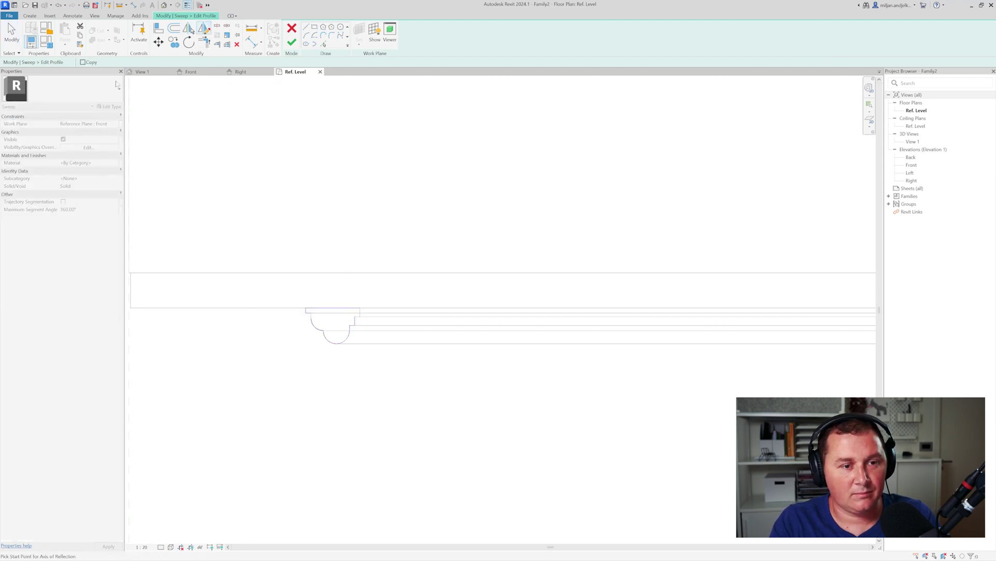
{"action": "left_click", "coordinate": [416, 270]}
{"action": "left_click", "coordinate": [415, 251]}
- Move the mirrored profile by its upper outer corner onto the path's reference point
{"action": "key", "text": "m"}
{"action": "key", "text": "v"}
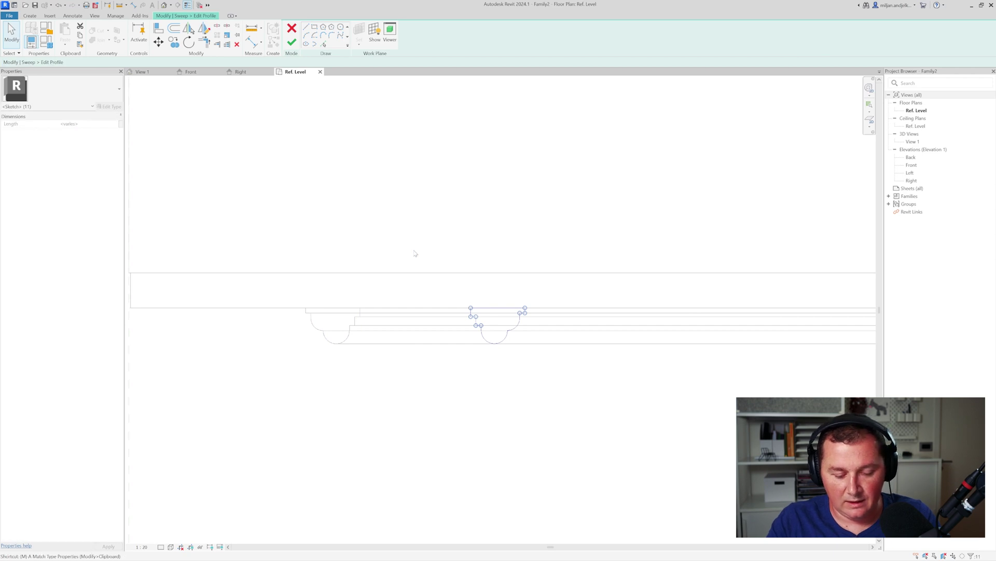
{"action": "scroll", "coordinate": [535, 311], "scroll_direction": "up", "scroll_amount": 2}
{"action": "left_click", "coordinate": [509, 310]}
{"action": "scroll", "coordinate": [509, 310], "scroll_direction": "down", "scroll_amount": 5}
{"action": "middle_click_drag", "start_coordinate": [776, 343], "coordinate": [468, 325]}
{"action": "scroll", "coordinate": [726, 277], "scroll_direction": "up", "scroll_amount": 3}
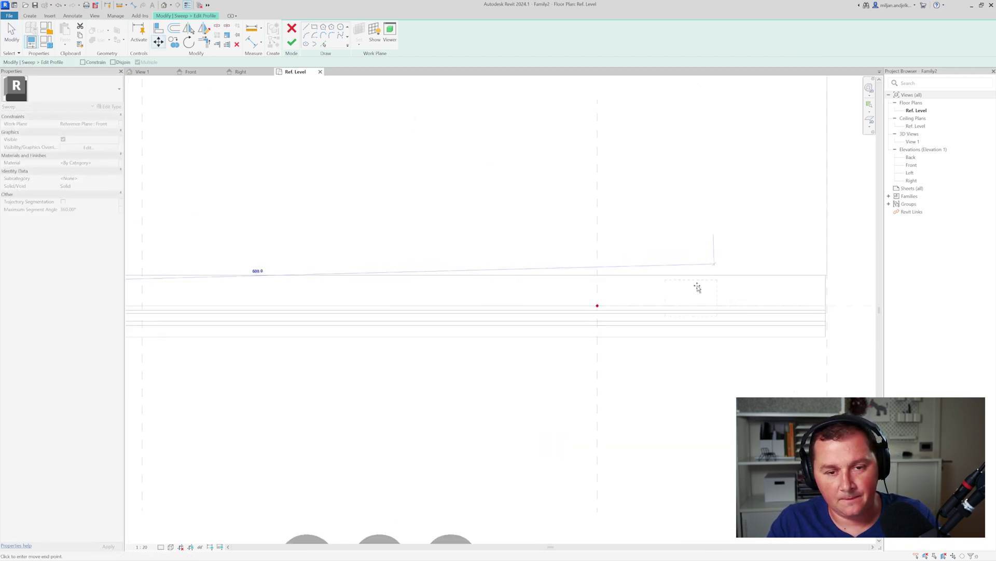
{"action": "left_click", "coordinate": [597, 305]}
{"action": "scroll", "coordinate": [596, 332], "scroll_direction": "up", "scroll_amount": 2}
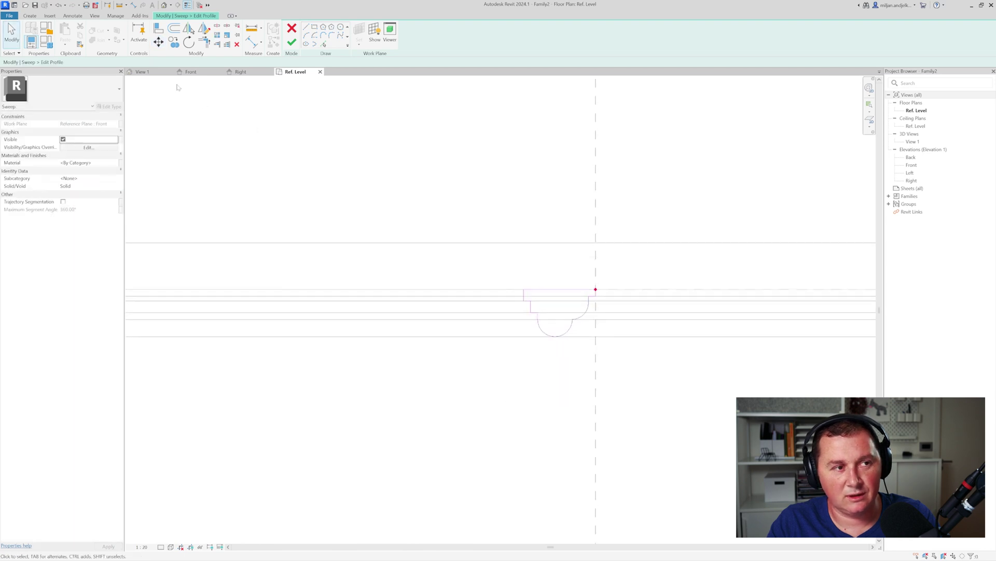
- Finish the profile and the second molding sweep in the 3D view and inspect the result
{"action": "left_click", "coordinate": [152, 76]}
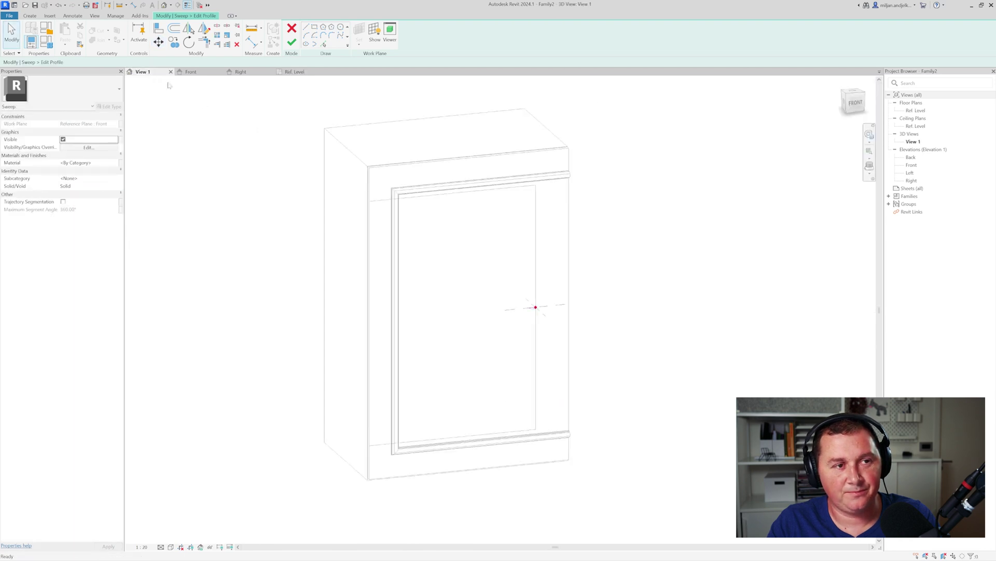
{"action": "left_click", "coordinate": [292, 42]}
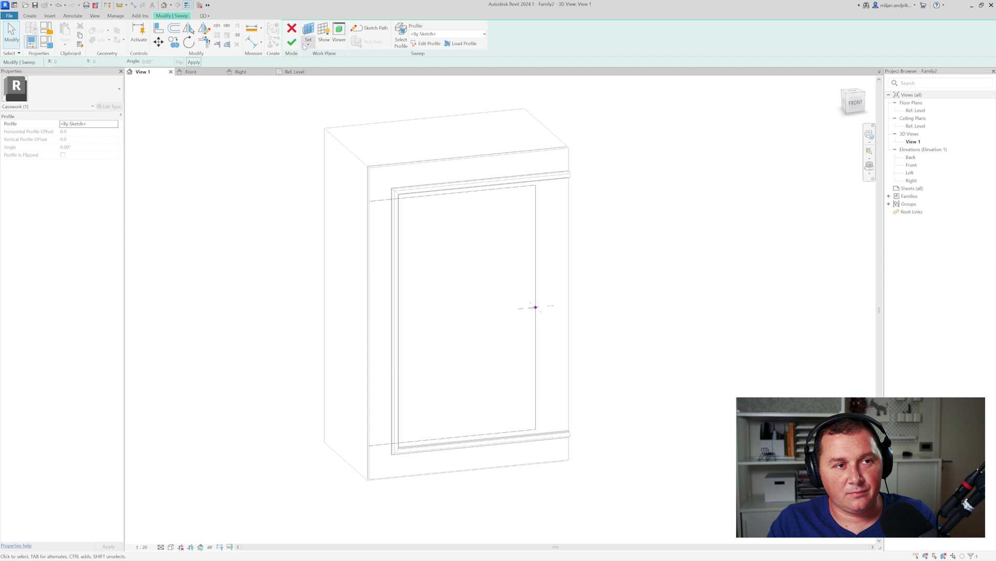
{"action": "left_click", "coordinate": [292, 42]}
{"action": "middle_click_drag", "start_coordinate": [441, 298], "coordinate": [326, 271], "text": "shift"}
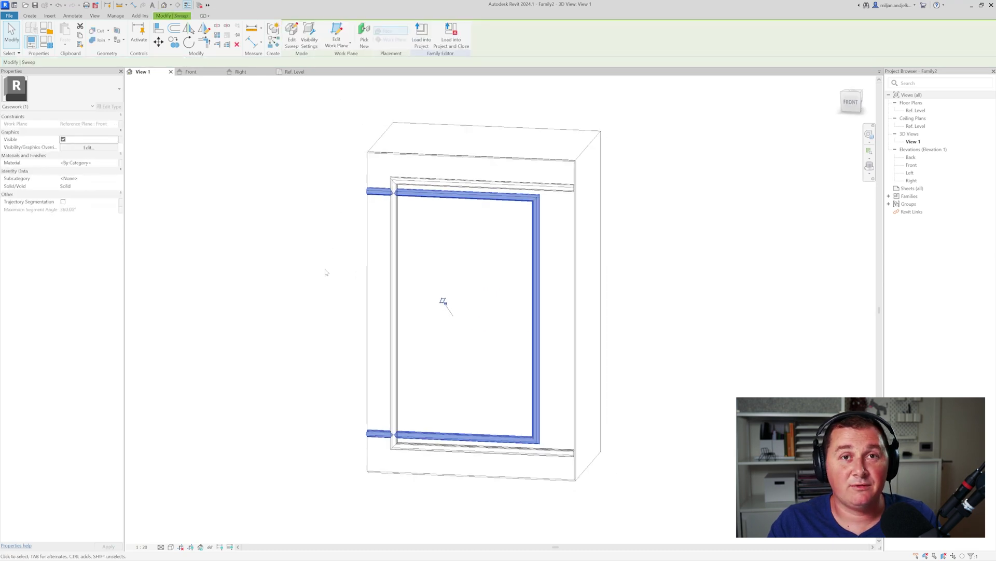
- Open the second sweep's path sketch for editing in the Front elevation
{"action": "left_click", "coordinate": [190, 71]}
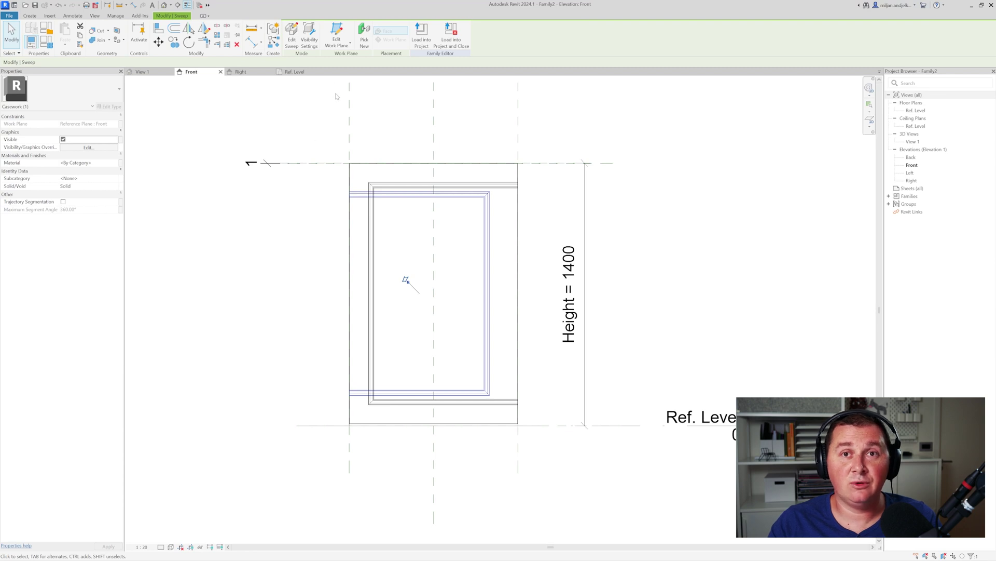
{"action": "left_click", "coordinate": [292, 35]}
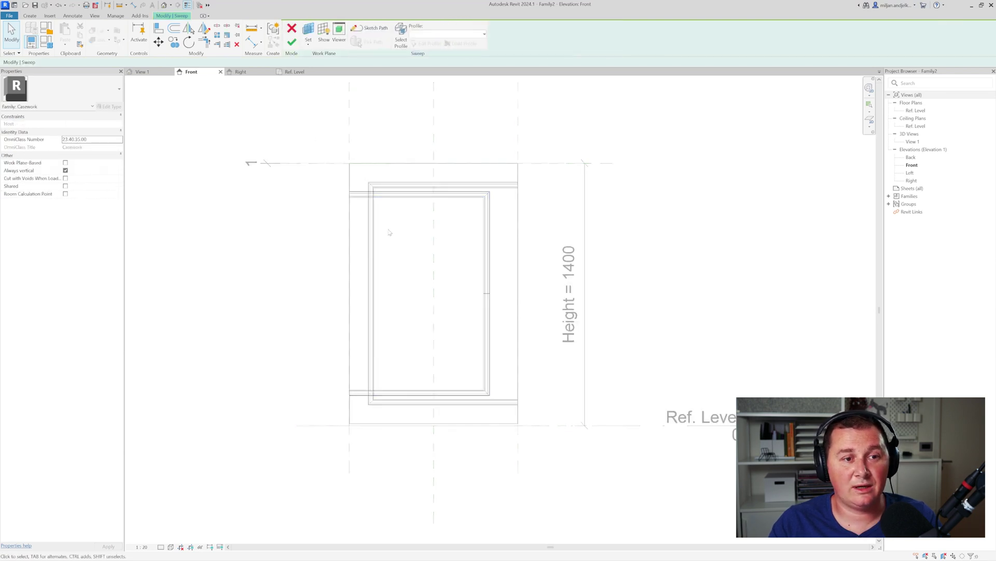
{"action": "left_click", "coordinate": [370, 29]}
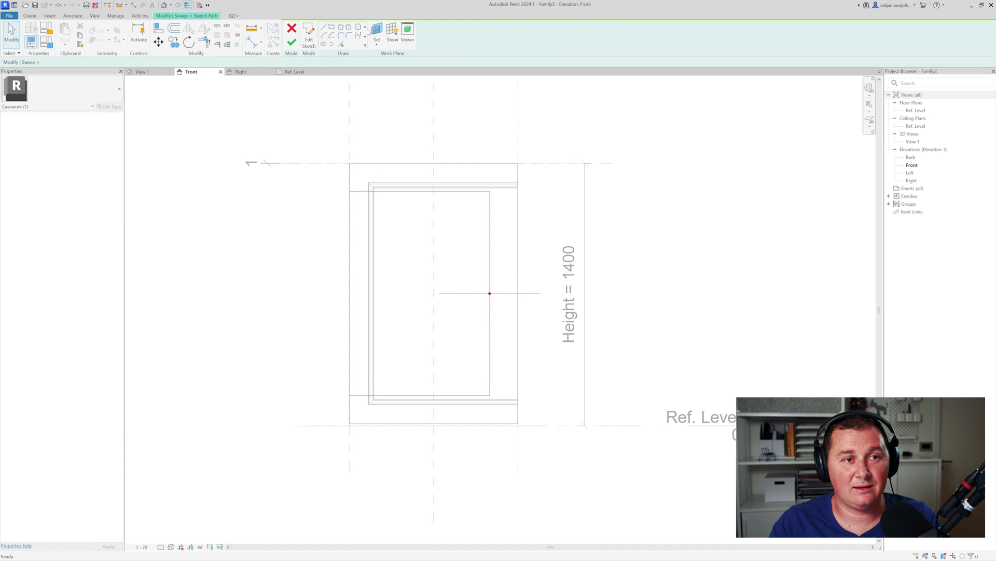
- Dimension the distance from the cabinet's top edge to the path's upper line
{"action": "scroll", "coordinate": [408, 214], "scroll_direction": "up", "scroll_amount": 2}
{"action": "key", "text": "d"}
{"action": "key", "text": "i"}
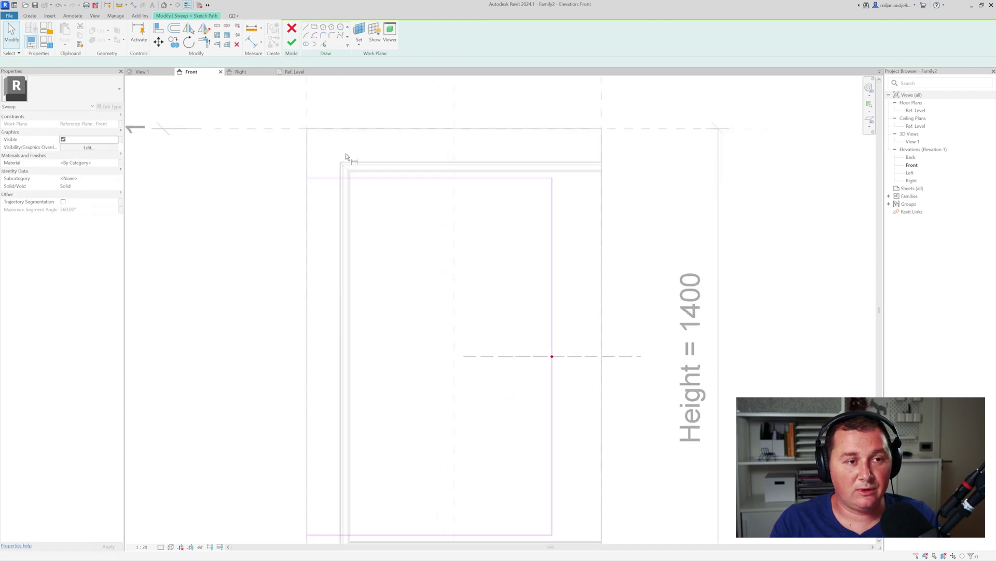
{"action": "scroll", "coordinate": [303, 133], "scroll_direction": "up", "scroll_amount": 3}
{"action": "scroll", "coordinate": [304, 133], "scroll_direction": "up", "scroll_amount": 1}
{"action": "left_click", "coordinate": [303, 125]}
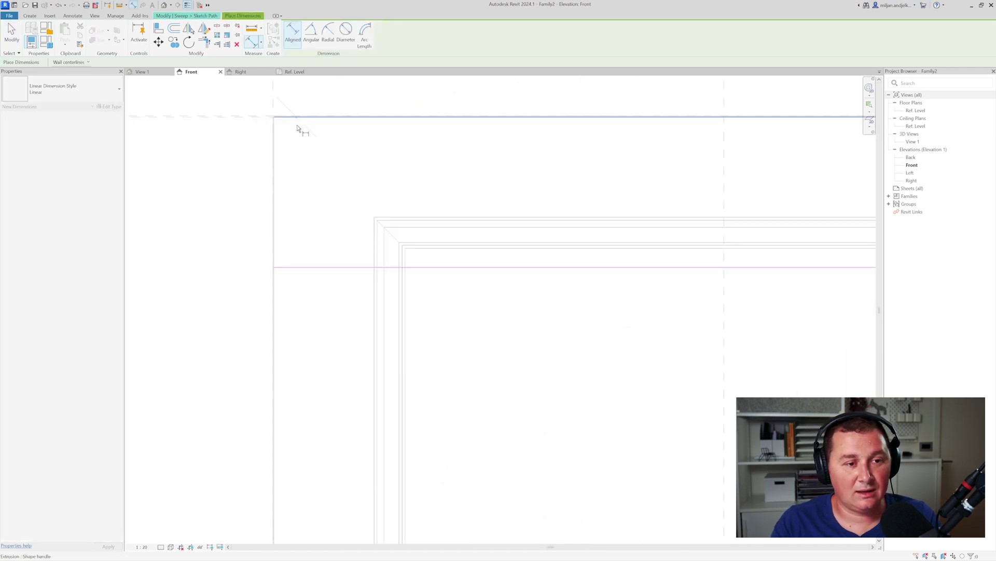
{"action": "left_click", "coordinate": [312, 268]}
{"action": "scroll", "coordinate": [312, 268], "scroll_direction": "down", "scroll_amount": 5}
{"action": "left_click", "coordinate": [243, 267]}
- Dimension the distance from the cabinet's right edge to the path's vertical line, placing it above the cabinet
{"action": "scroll", "coordinate": [524, 307], "scroll_direction": "up", "scroll_amount": 5}
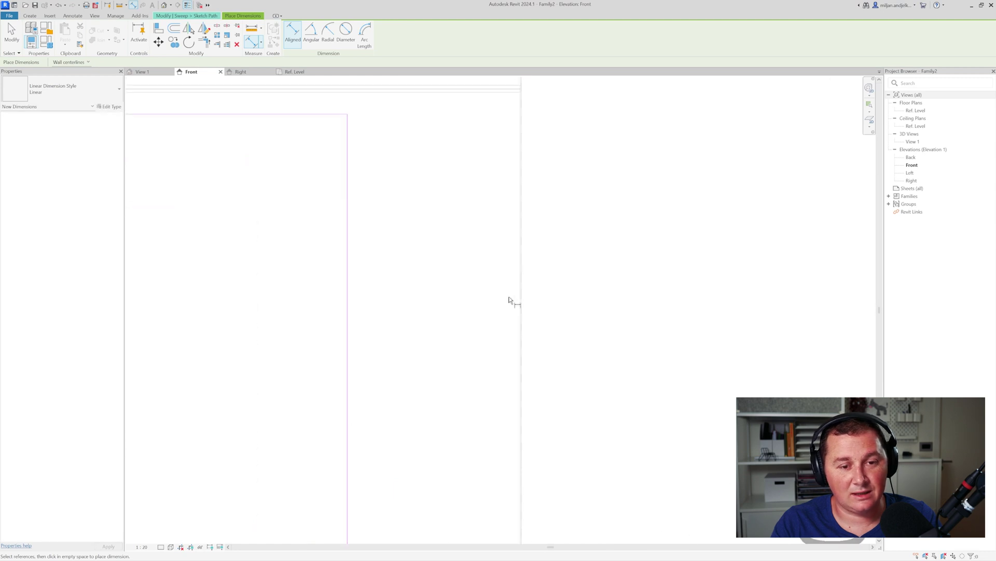
{"action": "left_click", "coordinate": [519, 316]}
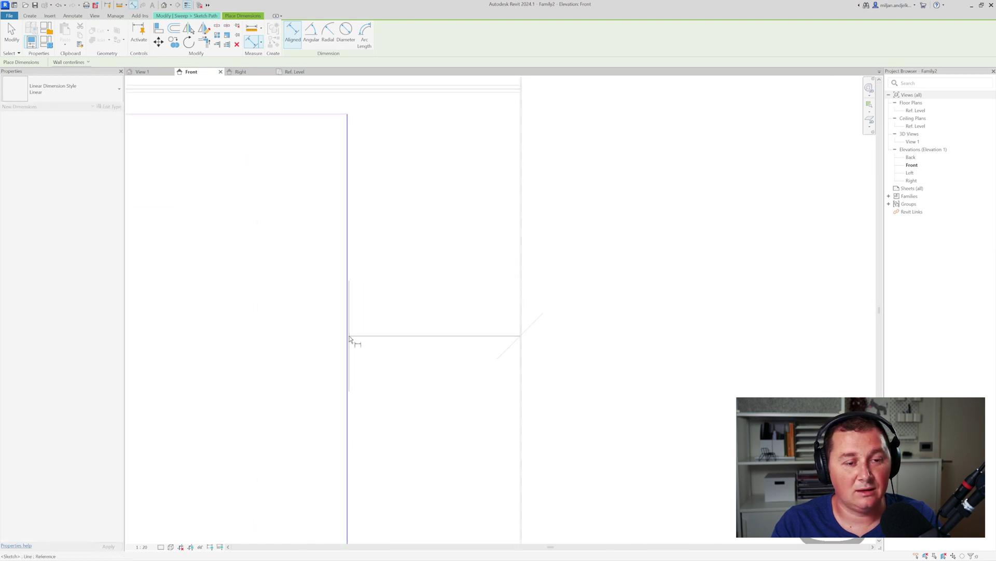
{"action": "scroll", "coordinate": [350, 338], "scroll_direction": "up", "scroll_amount": 2}
{"action": "scroll", "coordinate": [499, 339], "scroll_direction": "down", "scroll_amount": 2}
{"action": "left_click", "coordinate": [463, 187]}
- Dimension the distance from the cabinet's bottom edge to the path's lower line
{"action": "scroll", "coordinate": [460, 184], "scroll_direction": "down", "scroll_amount": 2}
{"action": "scroll", "coordinate": [418, 392], "scroll_direction": "up", "scroll_amount": 2}
{"action": "scroll", "coordinate": [328, 387], "scroll_direction": "up", "scroll_amount": 2}
{"action": "left_click", "coordinate": [325, 404]}
{"action": "left_click", "coordinate": [315, 326]}
{"action": "scroll", "coordinate": [586, 418], "scroll_direction": "down", "scroll_amount": 3}
{"action": "scroll", "coordinate": [511, 390], "scroll_direction": "down", "scroll_amount": 1}
{"action": "left_click", "coordinate": [457, 392]}
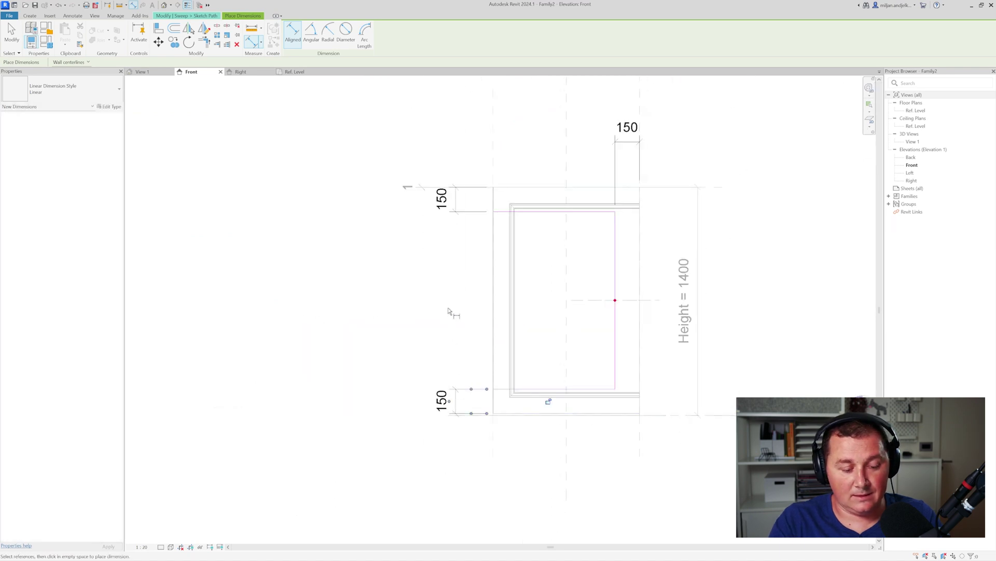
{"action": "key", "text": "Escape"}
{"action": "left_click", "coordinate": [446, 200]}
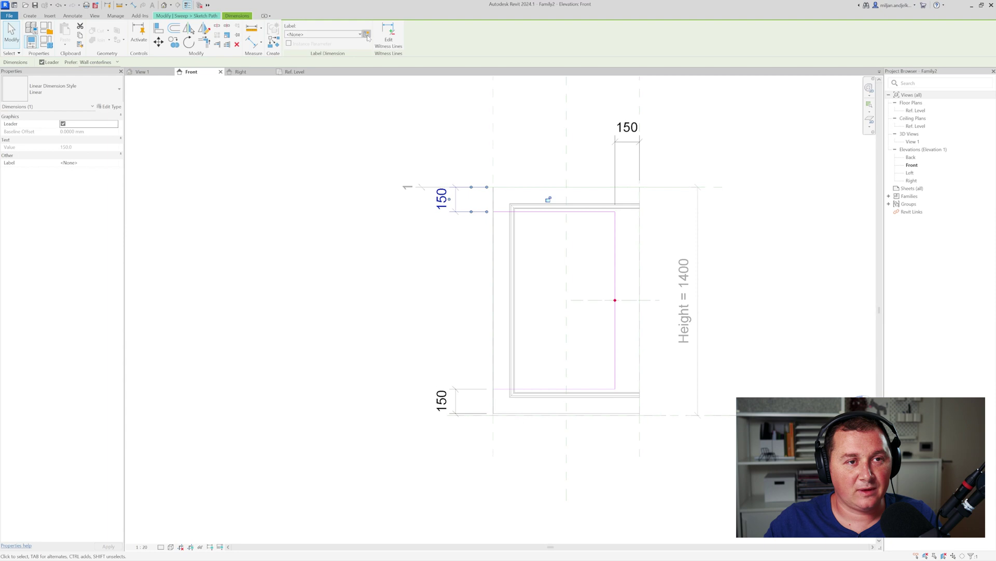
{"action": "left_click", "coordinate": [366, 34]}
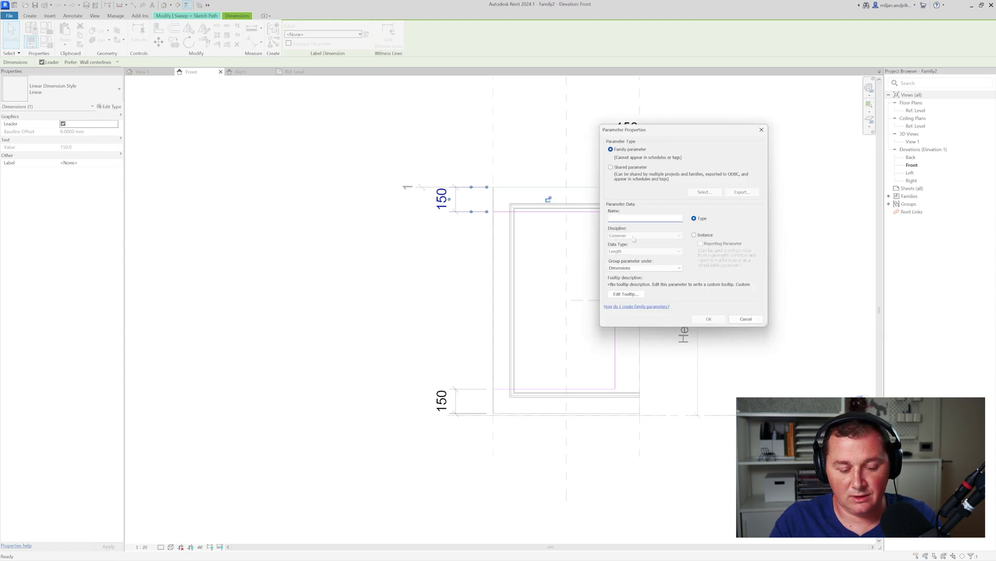
{"action": "left_click", "coordinate": [745, 319]}
{"action": "key", "text": "Escape"}
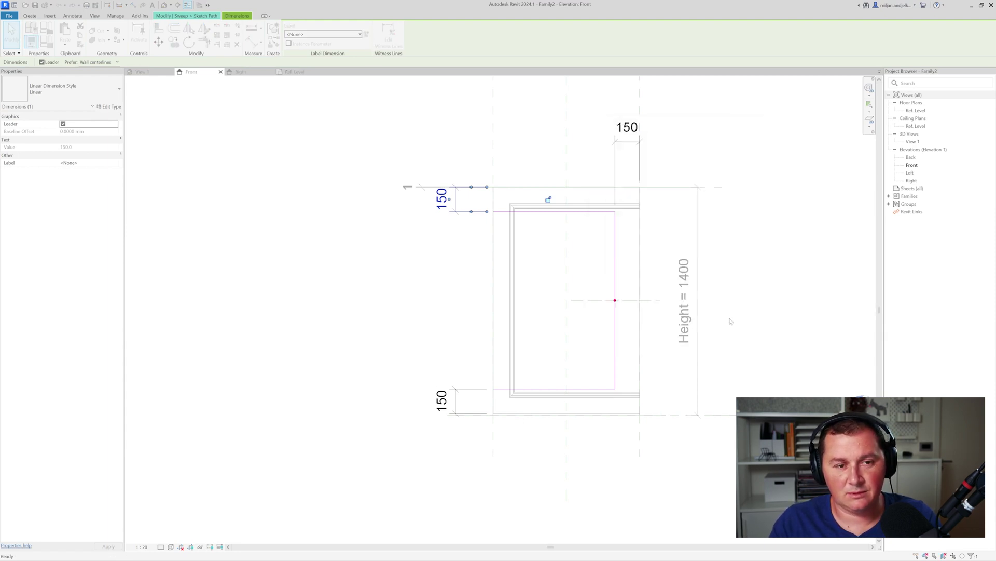
- Copy the name of the existing Dist_trim-right parameter from the family types, leaving the parameter unchanged
{"action": "left_click", "coordinate": [46, 41]}
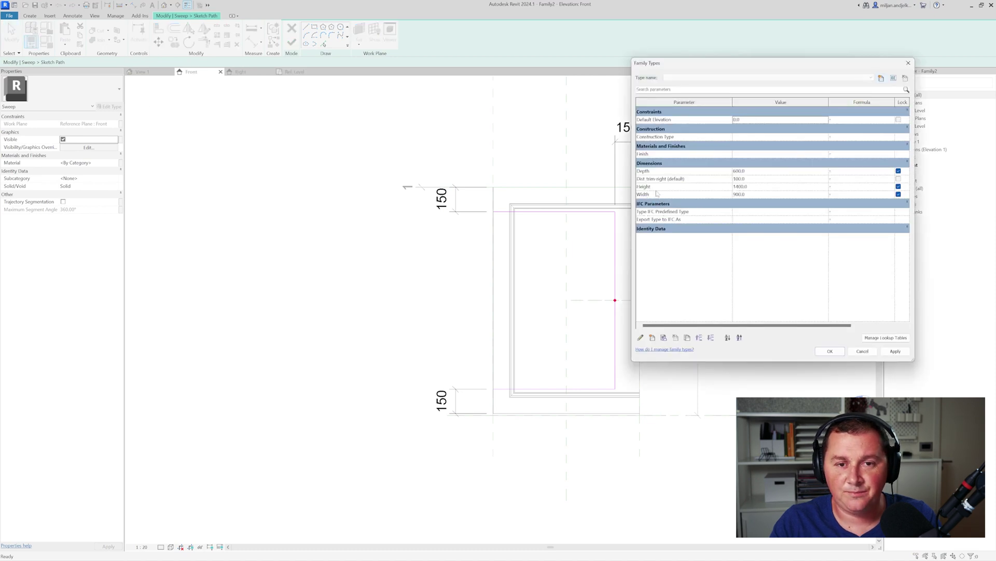
{"action": "left_click", "coordinate": [680, 179]}
{"action": "left_click_drag", "start_coordinate": [685, 179], "coordinate": [640, 179]}
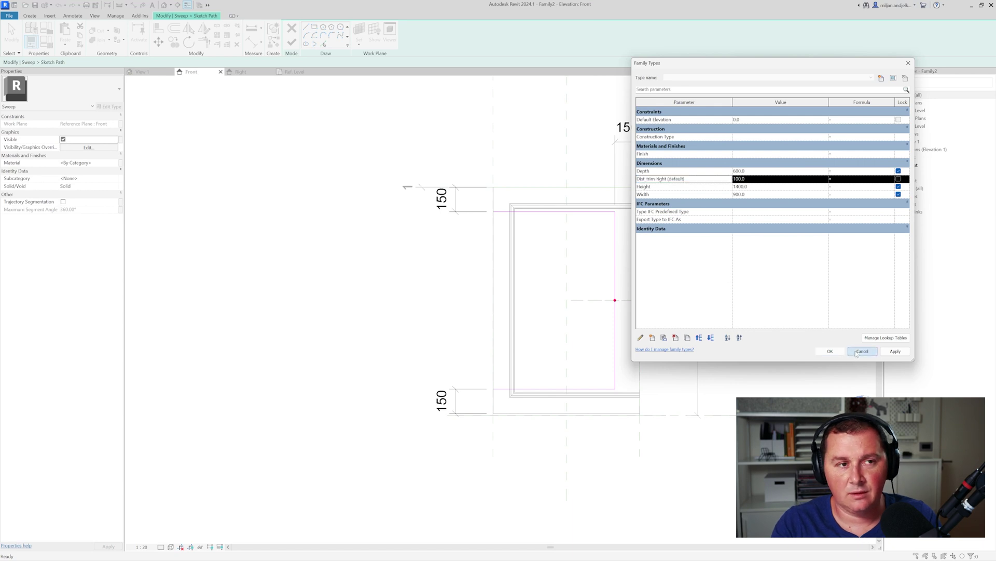
{"action": "left_click", "coordinate": [862, 351]}
- Label the path's top offset dimension with a new instance parameter named Dist_trim-left, and finish the path sketch and sweep
{"action": "left_click", "coordinate": [442, 199]}
{"action": "left_click", "coordinate": [366, 34]}
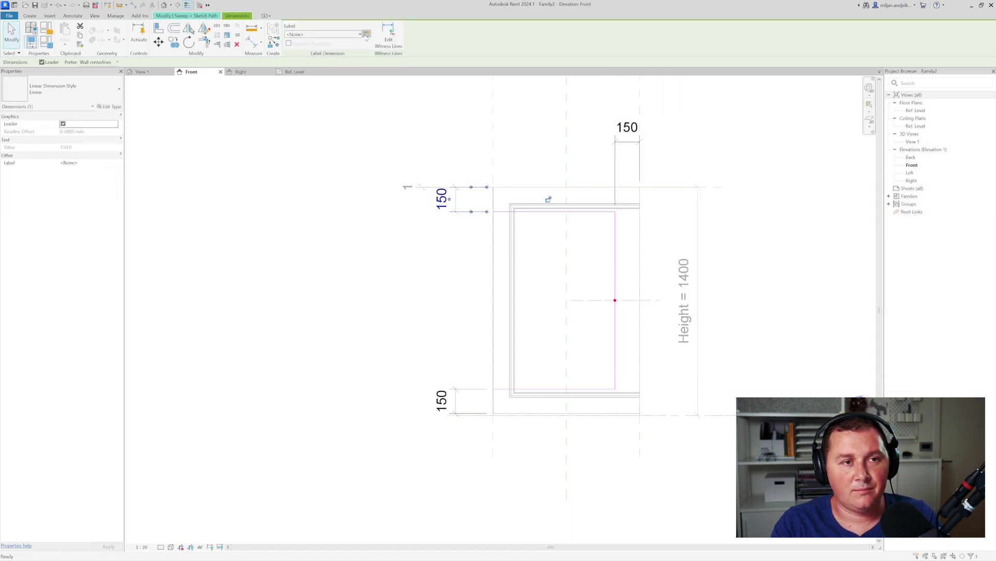
{"action": "type", "text": "Dist_trim-right (default)"}
{"action": "key", "text": "shift+Left"}
{"action": "key", "text": "shift+Left"}
{"action": "key", "text": "shift+Left"}
{"action": "key", "text": "shift+Left"}
{"action": "key", "text": "shift+Left"}
{"action": "key", "text": "shift+Left"}
{"action": "key", "text": "shift+Left"}
{"action": "key", "text": "shift+Left"}
{"action": "key", "text": "shift+Left"}
{"action": "key", "text": "shift+Left"}
{"action": "key", "text": "shift+Left"}
{"action": "key", "text": "shift+Left"}
{"action": "key", "text": "shift+Left"}
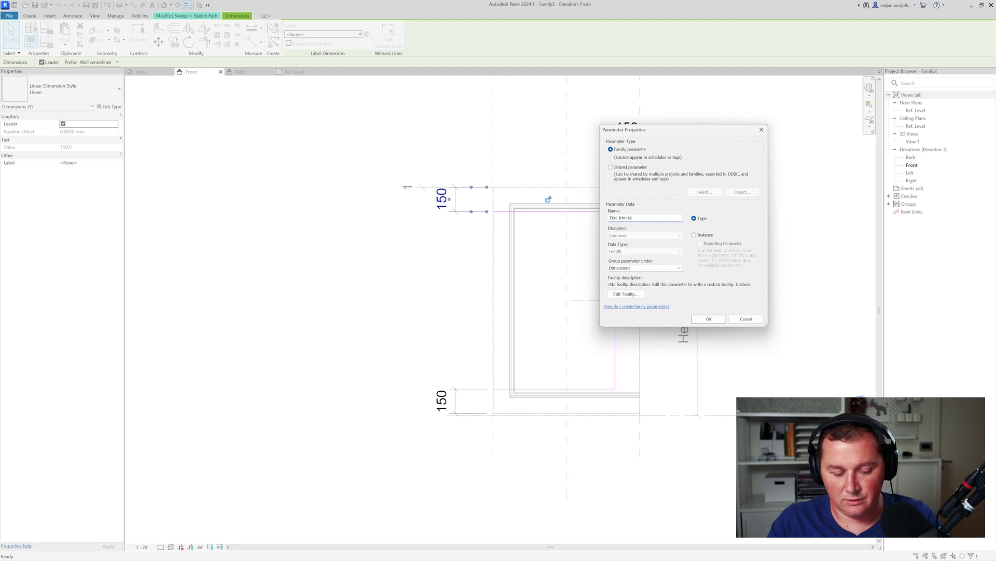
{"action": "left_click", "coordinate": [703, 236]}
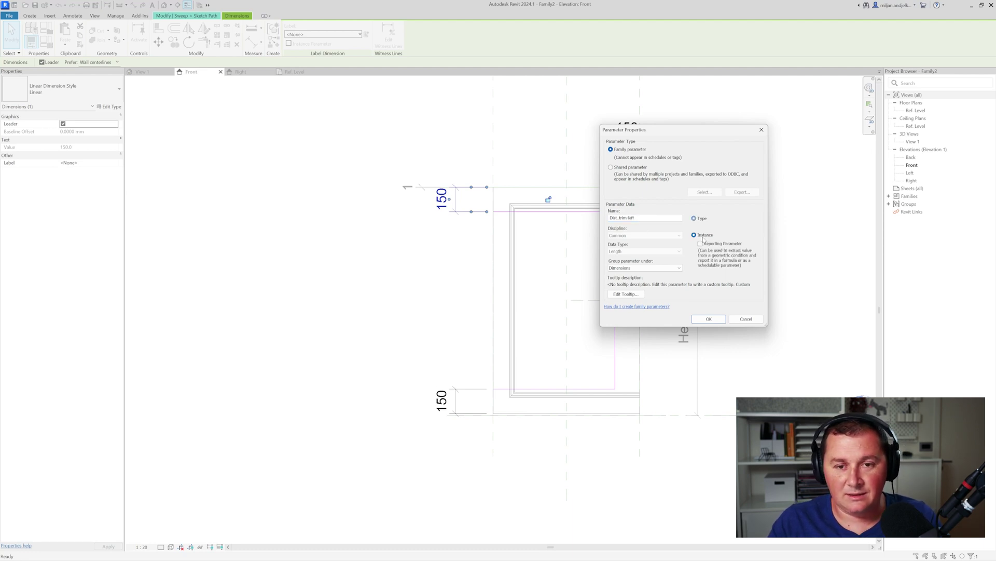
{"action": "left_click", "coordinate": [709, 319]}
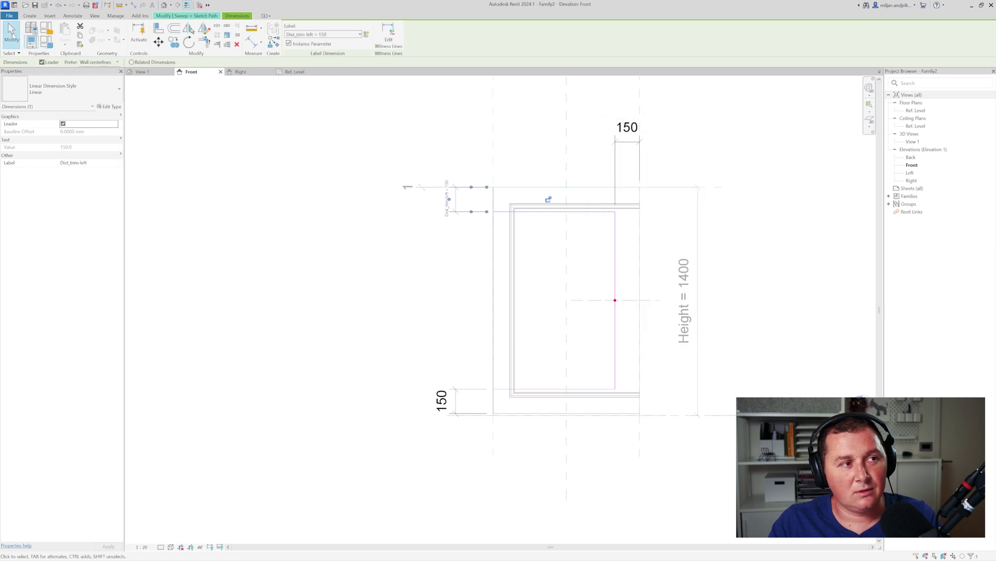
{"action": "left_click", "coordinate": [266, 193]}
{"action": "left_click", "coordinate": [292, 42]}
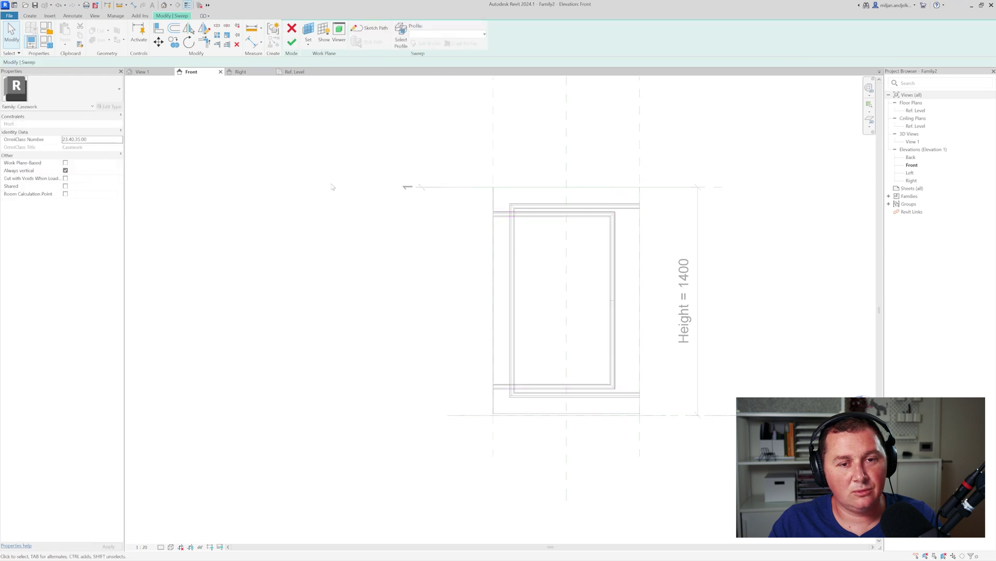
{"action": "left_click", "coordinate": [291, 42]}
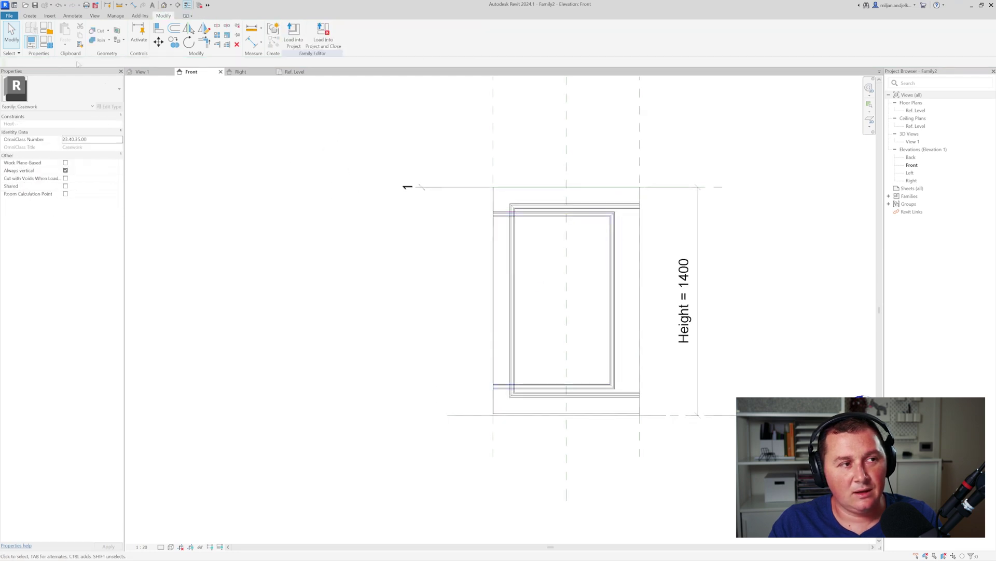
- Change the Dist_trim-left parameter from an instance to a type parameter in the family types
{"action": "left_click", "coordinate": [48, 44]}
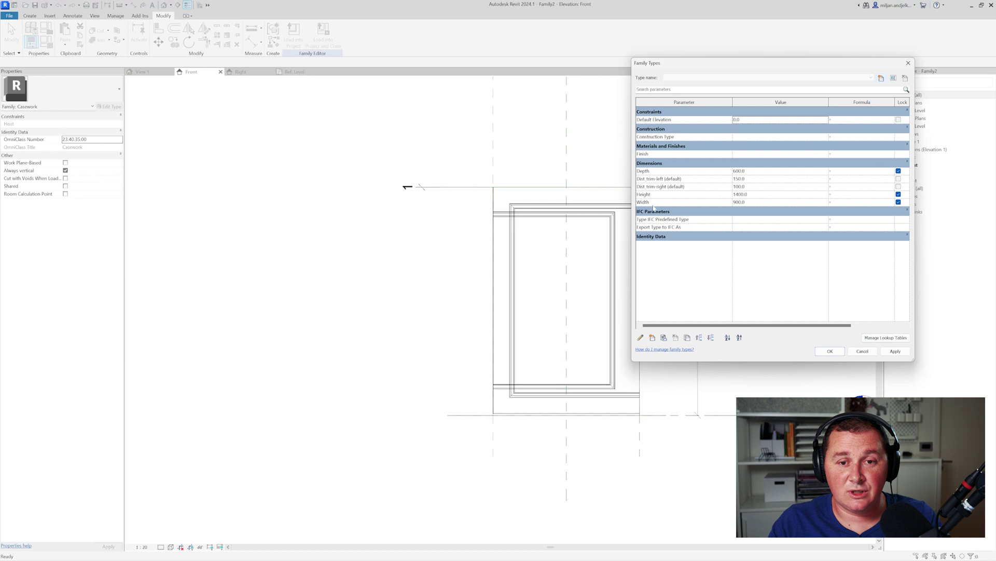
{"action": "left_click", "coordinate": [658, 179]}
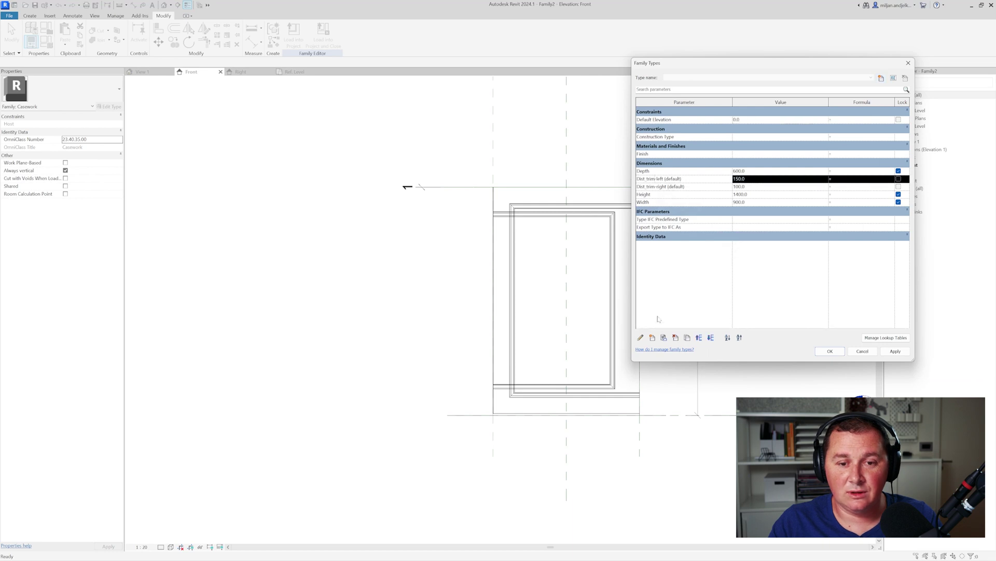
{"action": "left_click", "coordinate": [641, 338]}
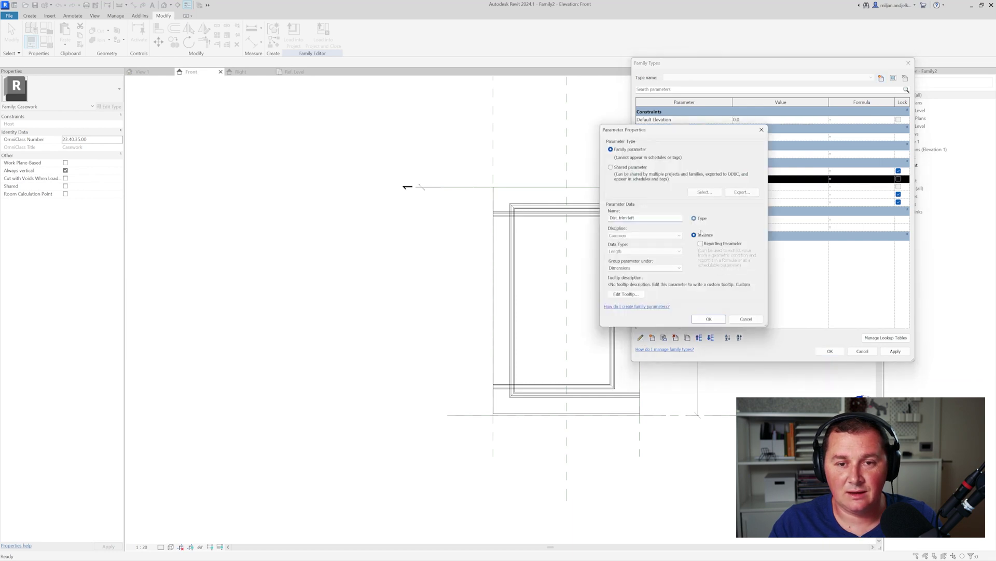
{"action": "left_click", "coordinate": [709, 319]}
- Change the Dist_trim-right parameter to a type parameter and accept the family types
{"action": "left_click", "coordinate": [655, 187]}
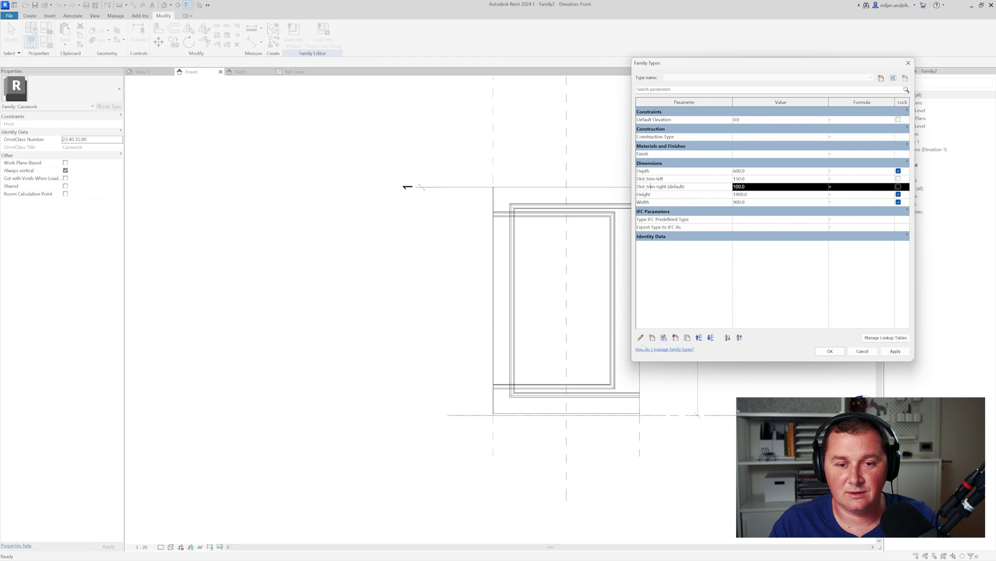
{"action": "left_click", "coordinate": [641, 338]}
{"action": "left_click", "coordinate": [742, 320]}
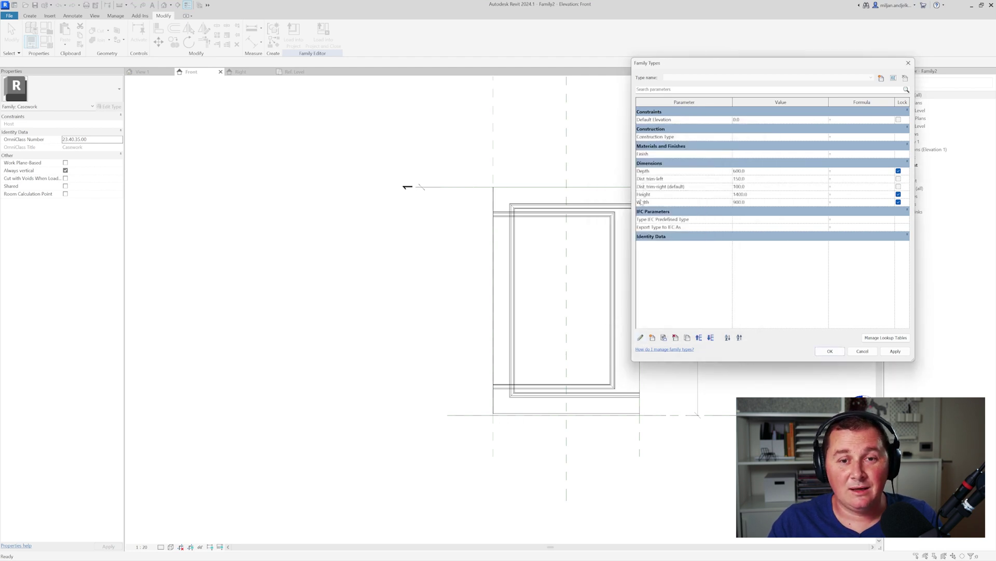
{"action": "left_click", "coordinate": [642, 338]}
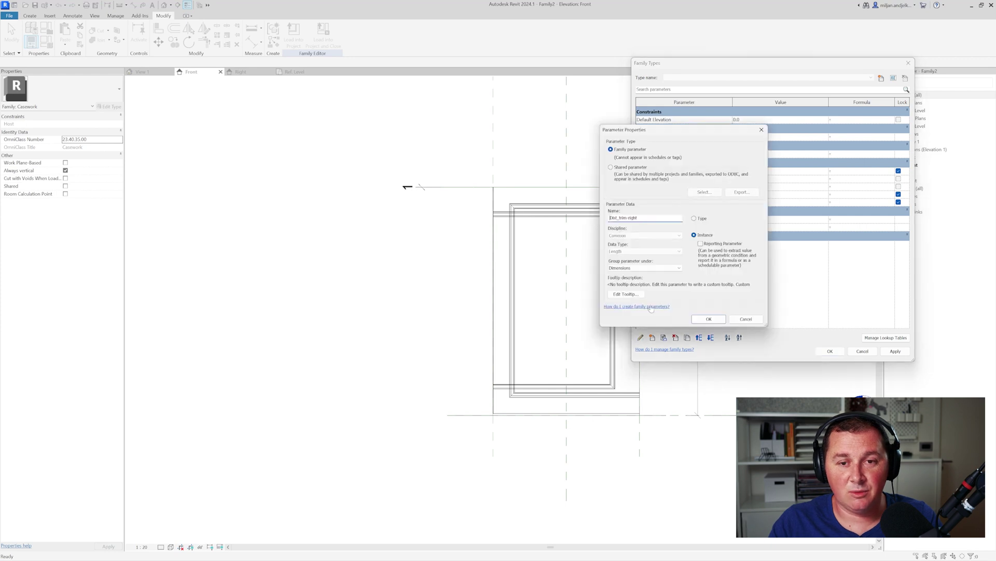
{"action": "left_click", "coordinate": [703, 220]}
{"action": "left_click", "coordinate": [711, 319]}
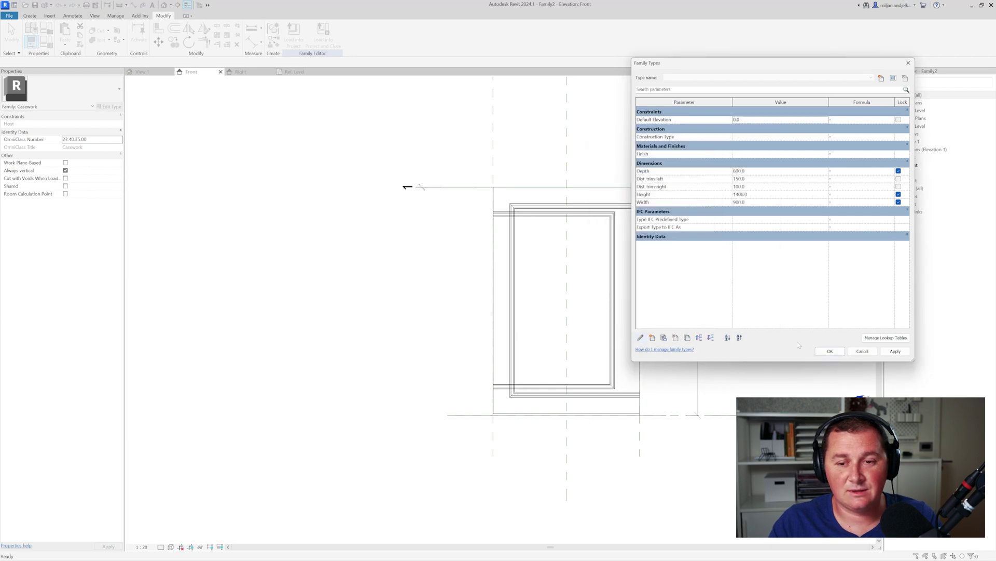
{"action": "left_click", "coordinate": [830, 351]}
- Test the second sweep's top offset by setting Dist_trim-left to 200 and then 250
{"action": "middle_click_drag", "start_coordinate": [381, 281], "coordinate": [343, 272]}
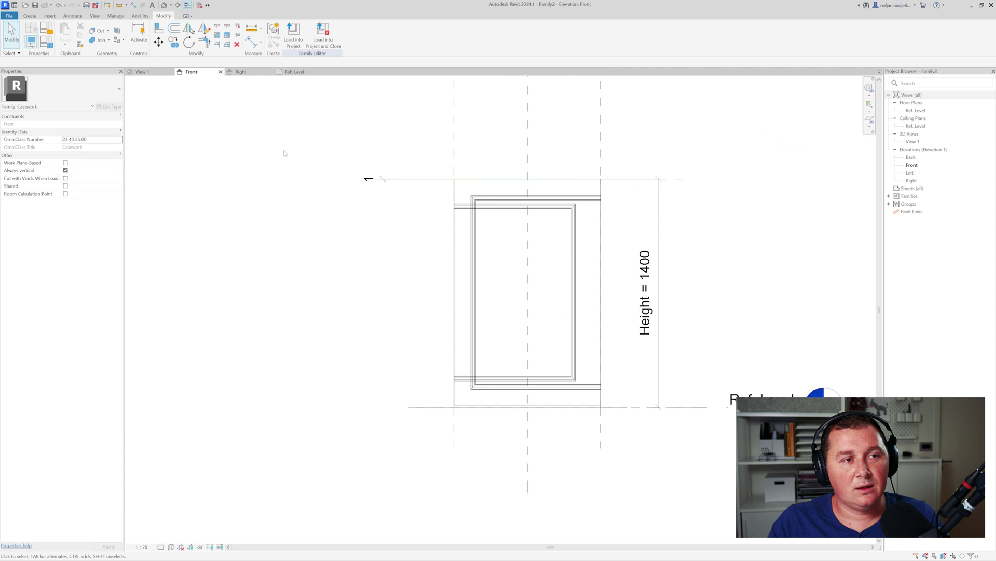
{"action": "left_click", "coordinate": [43, 46]}
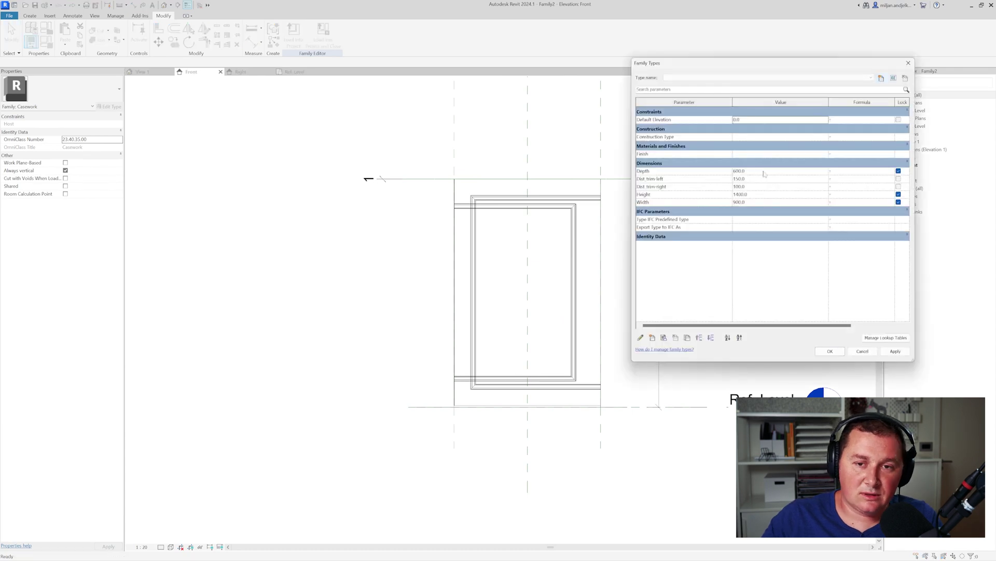
{"action": "left_click", "coordinate": [761, 187]}
{"action": "left_click", "coordinate": [755, 179]}
{"action": "type", "text": "200"}
{"action": "left_click", "coordinate": [897, 351]}
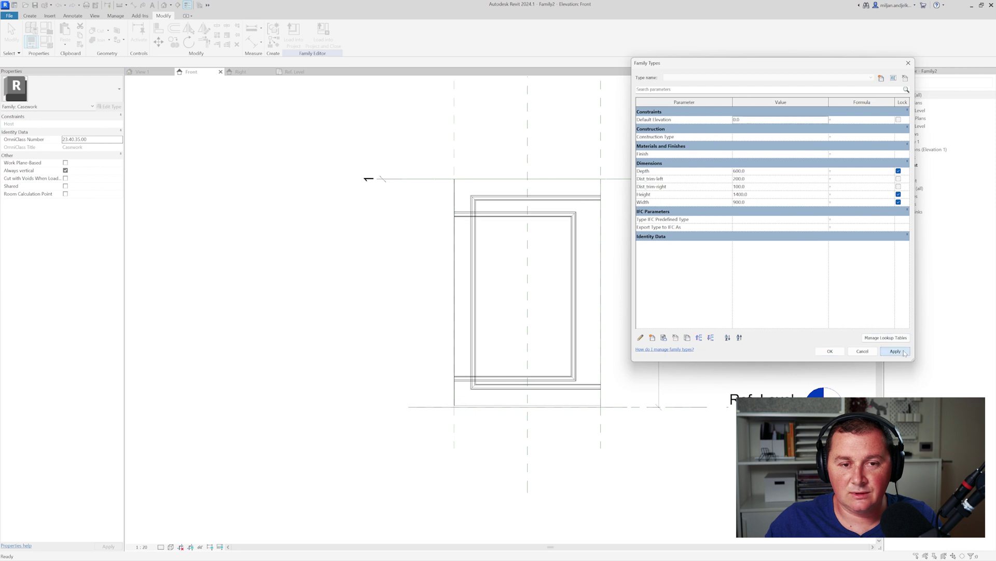
{"action": "left_click", "coordinate": [748, 179]}
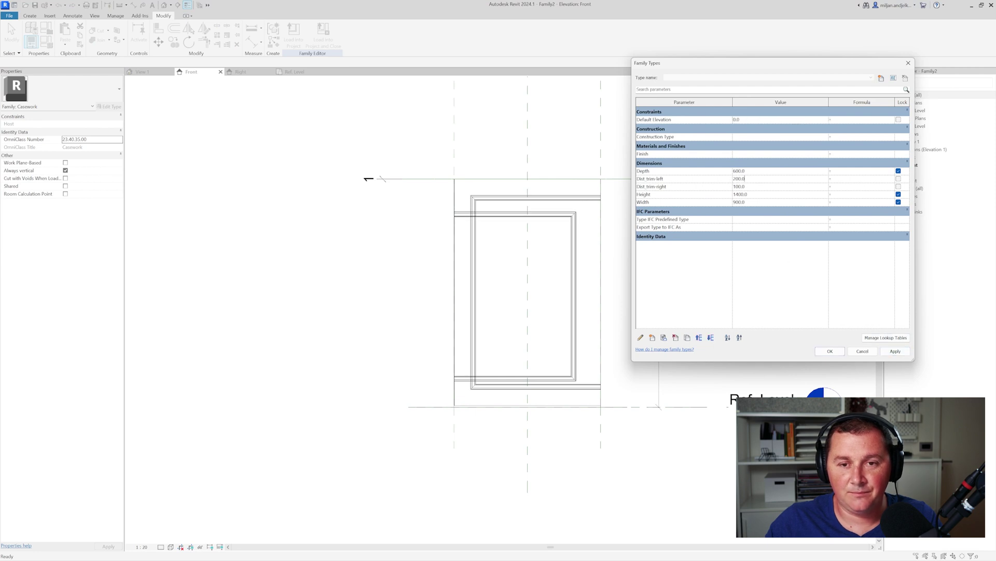
{"action": "left_click", "coordinate": [896, 351]}
{"action": "left_click", "coordinate": [831, 351]}
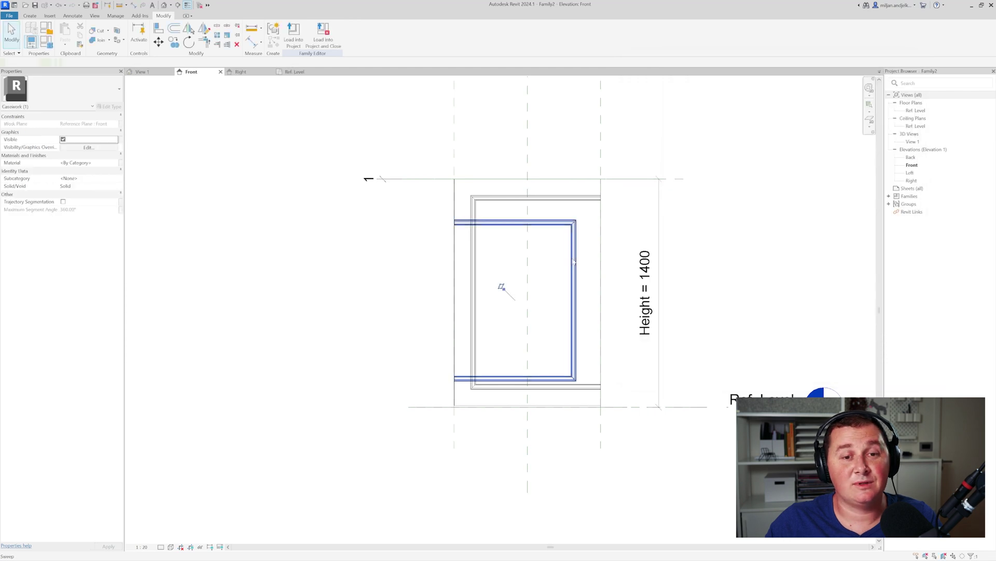
- Label the bottom and right offset dimensions in the second sweep's path sketch with Dist_trim-left, and finish the sweep
{"action": "double_click", "coordinate": [503, 285]}
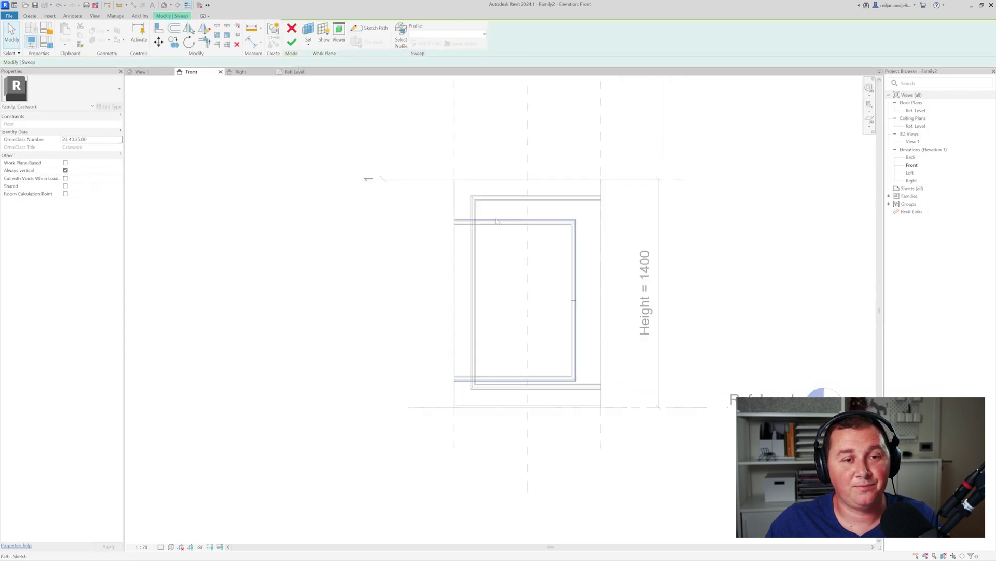
{"action": "left_click", "coordinate": [370, 29]}
{"action": "left_click", "coordinate": [402, 392]}
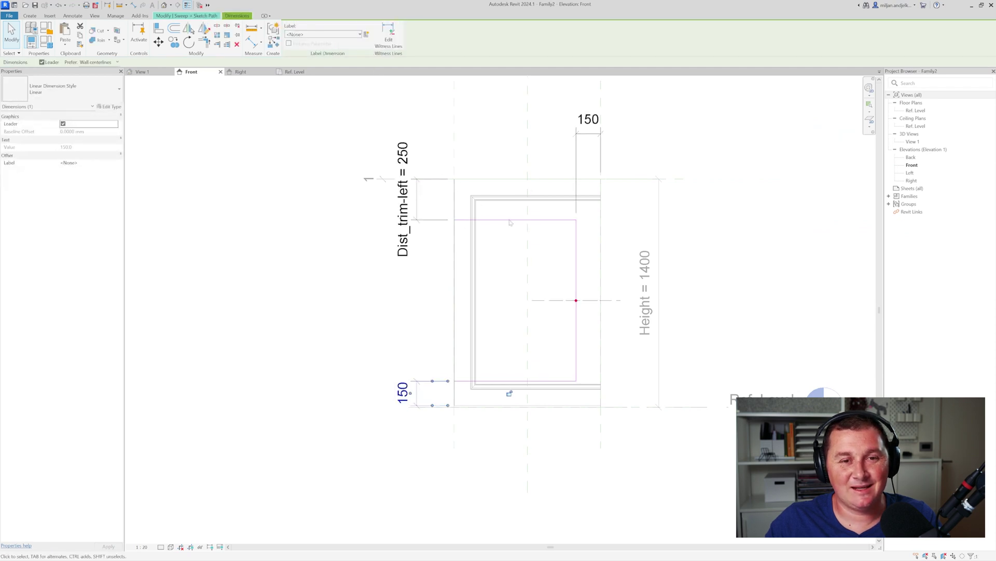
{"action": "left_click", "coordinate": [589, 122], "text": "ctrl"}
{"action": "left_click", "coordinate": [311, 34]}
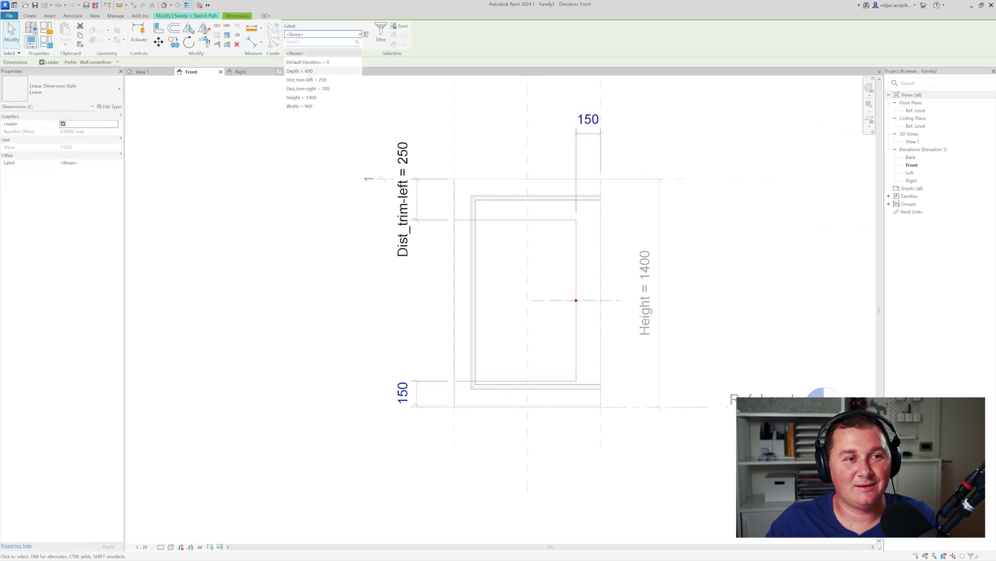
{"action": "left_click", "coordinate": [306, 80]}
{"action": "left_click", "coordinate": [319, 115]}
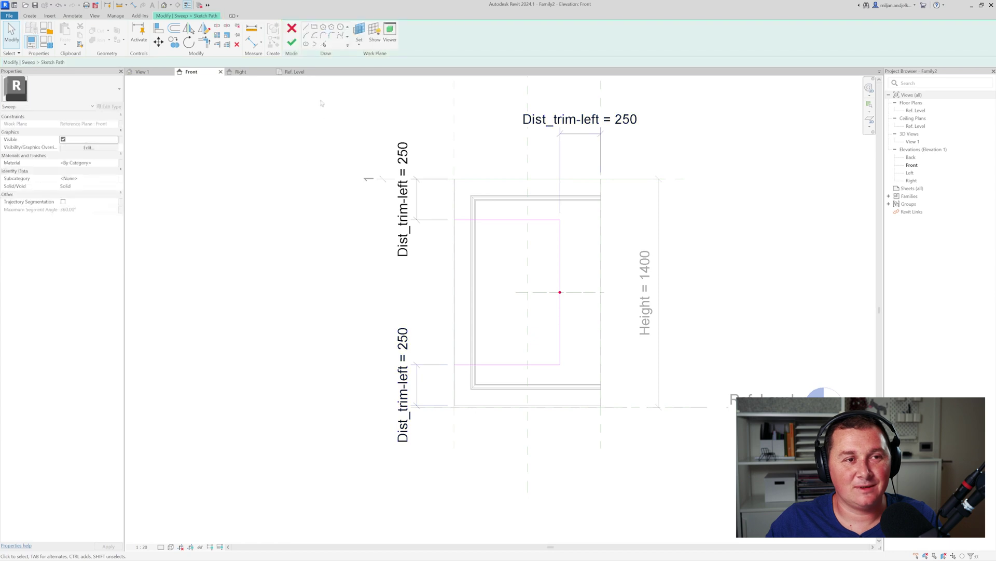
{"action": "left_click", "coordinate": [292, 43]}
{"action": "left_click", "coordinate": [292, 42]}
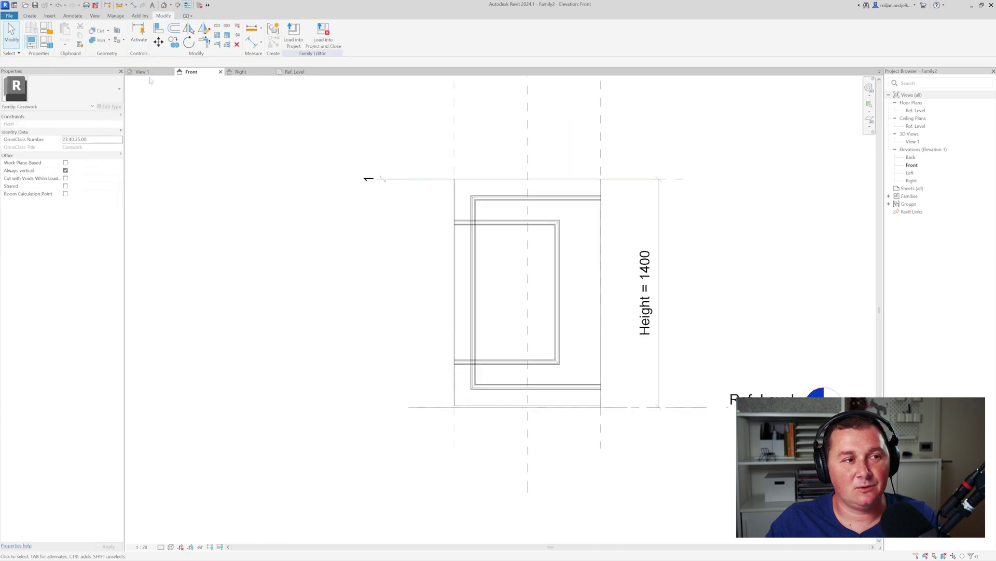
- Set Dist_trim-left to 150 in the family types and view the cabinet in 3D
{"action": "left_click", "coordinate": [48, 42]}
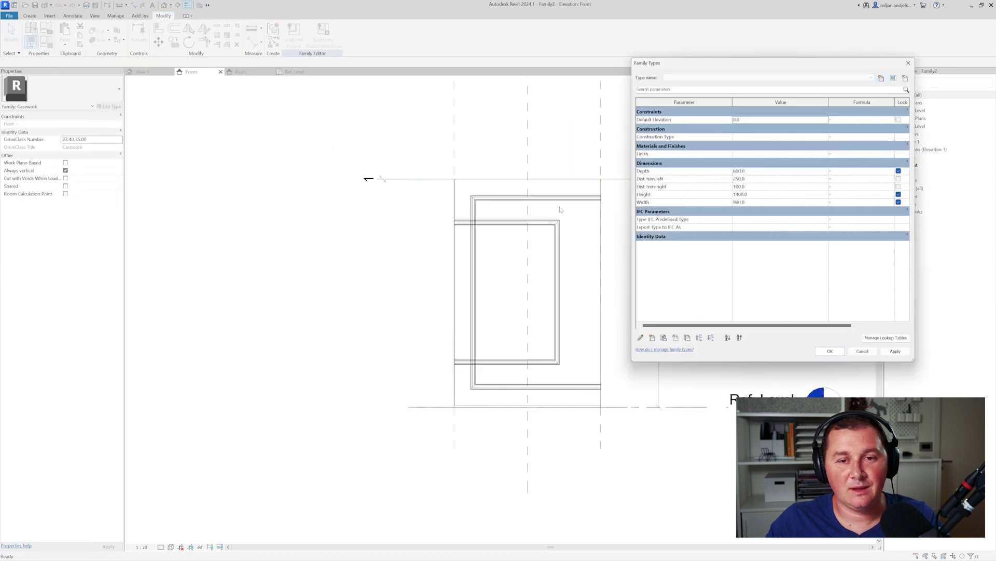
{"action": "left_click", "coordinate": [752, 179]}
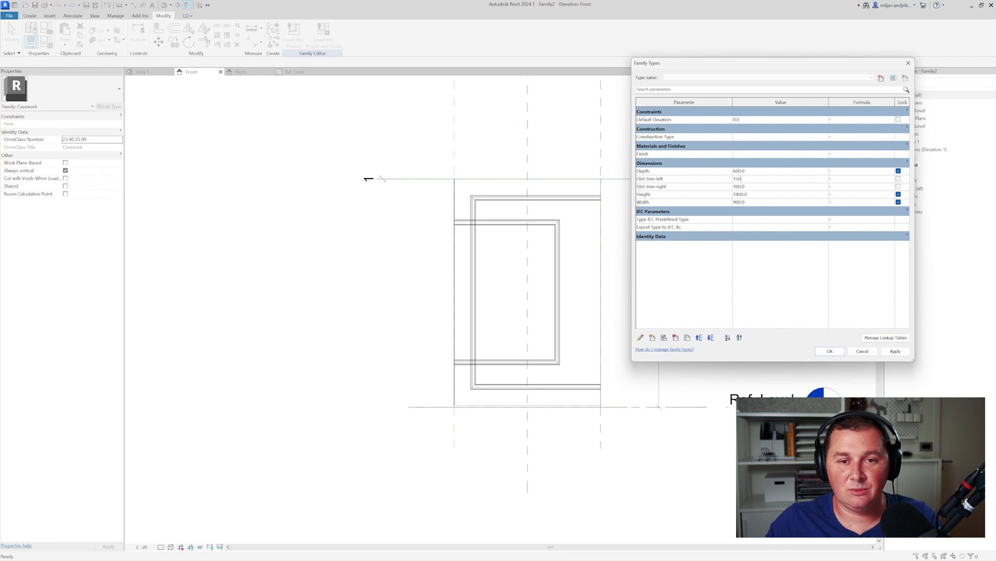
{"action": "left_click", "coordinate": [895, 351]}
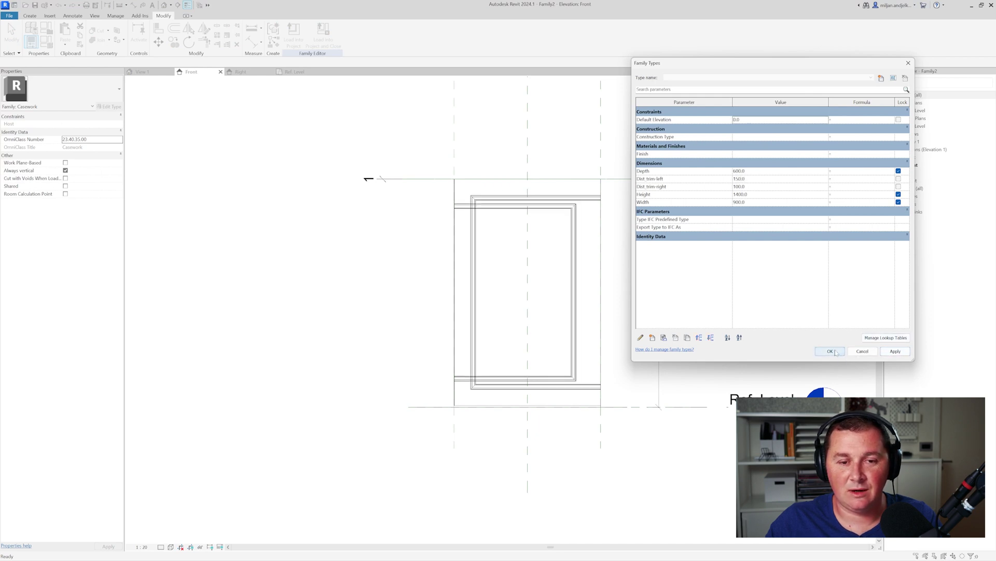
{"action": "left_click", "coordinate": [830, 351]}
{"action": "left_click", "coordinate": [142, 72]}
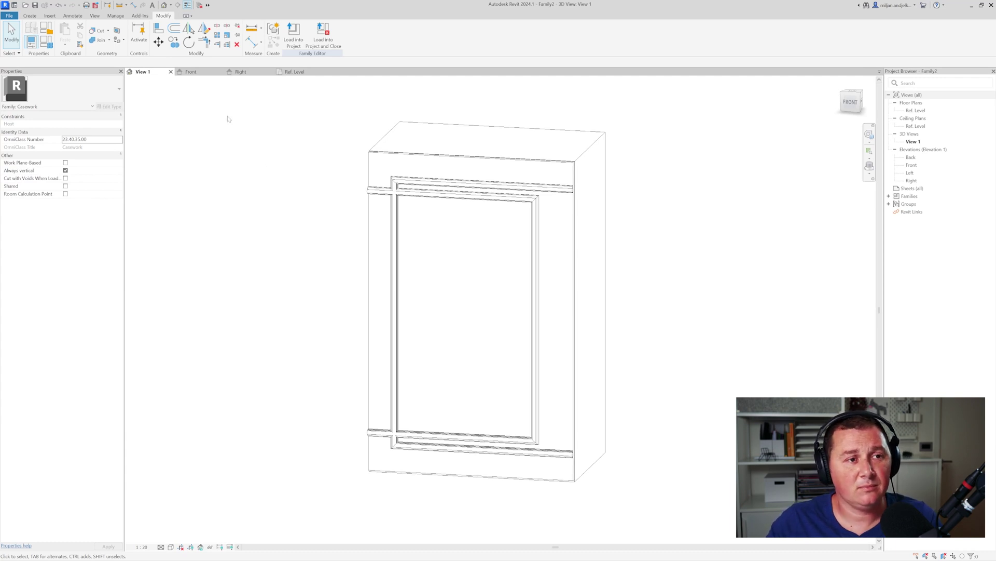
- Start a new sweep in the Front elevation and sketch its path as a horizontal line from the cabinet's right edge to its left edge
{"action": "left_click", "coordinate": [212, 74]}
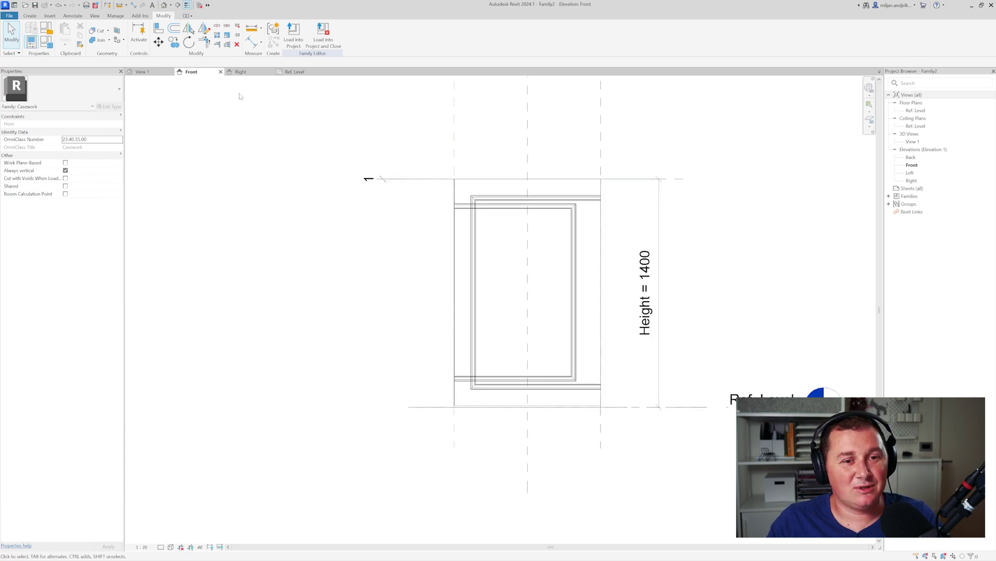
{"action": "scroll", "coordinate": [678, 262], "scroll_direction": "up", "scroll_amount": 2}
{"action": "left_click", "coordinate": [30, 16]}
{"action": "left_click", "coordinate": [119, 33]}
{"action": "left_click", "coordinate": [323, 36]}
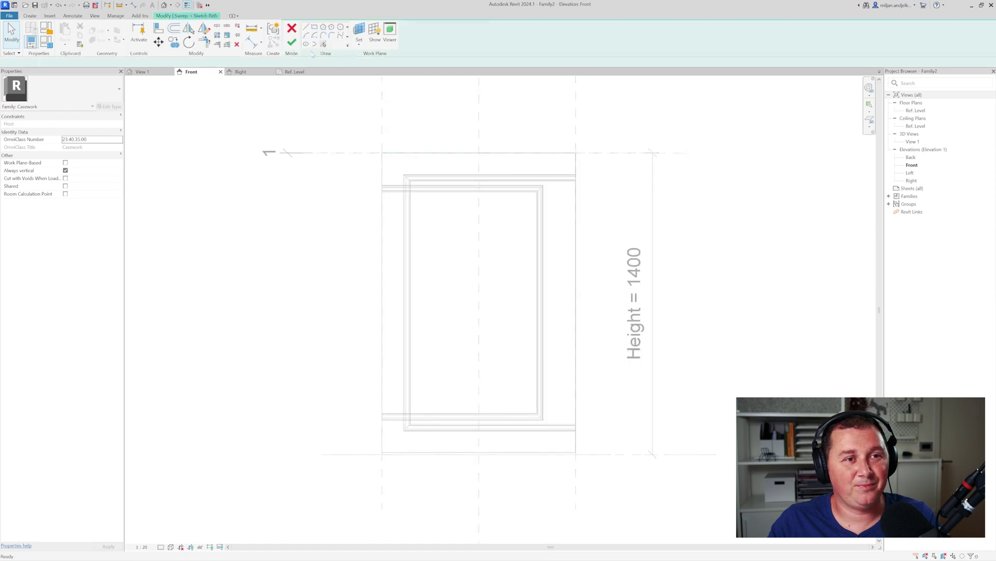
{"action": "scroll", "coordinate": [500, 218], "scroll_direction": "up", "scroll_amount": 4}
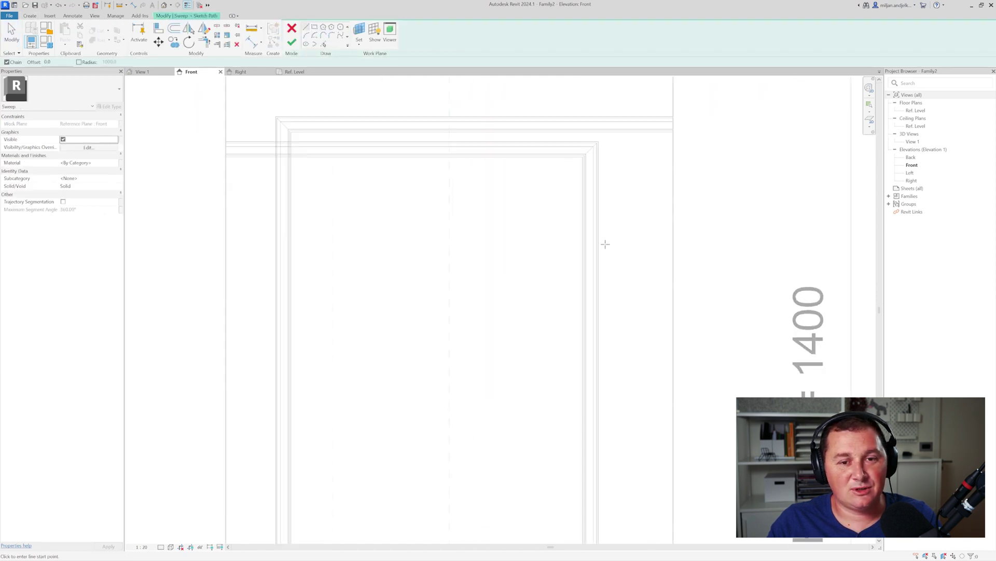
{"action": "scroll", "coordinate": [723, 262], "scroll_direction": "up", "scroll_amount": 2}
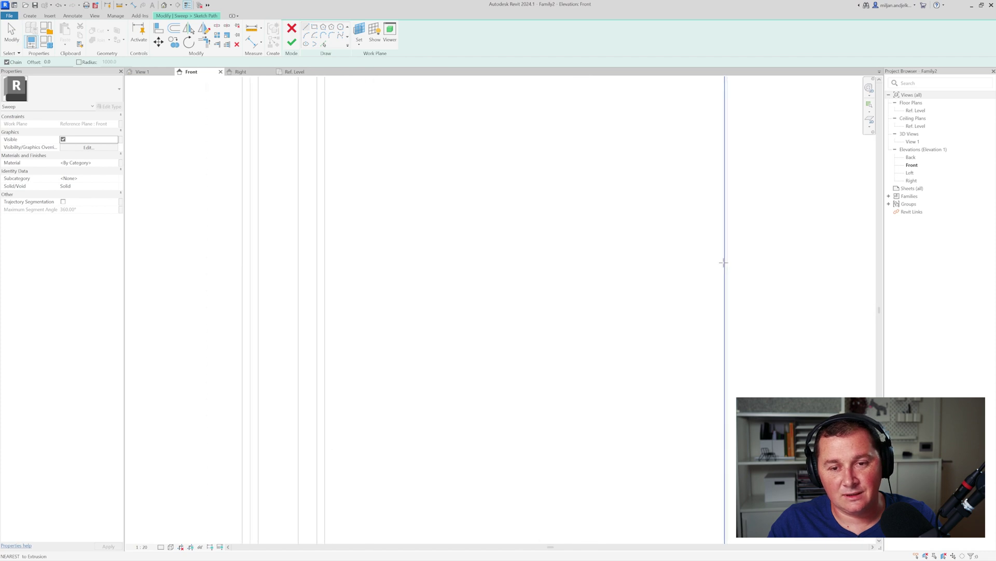
{"action": "left_click", "coordinate": [724, 262]}
{"action": "scroll", "coordinate": [728, 271], "scroll_direction": "down", "scroll_amount": 4}
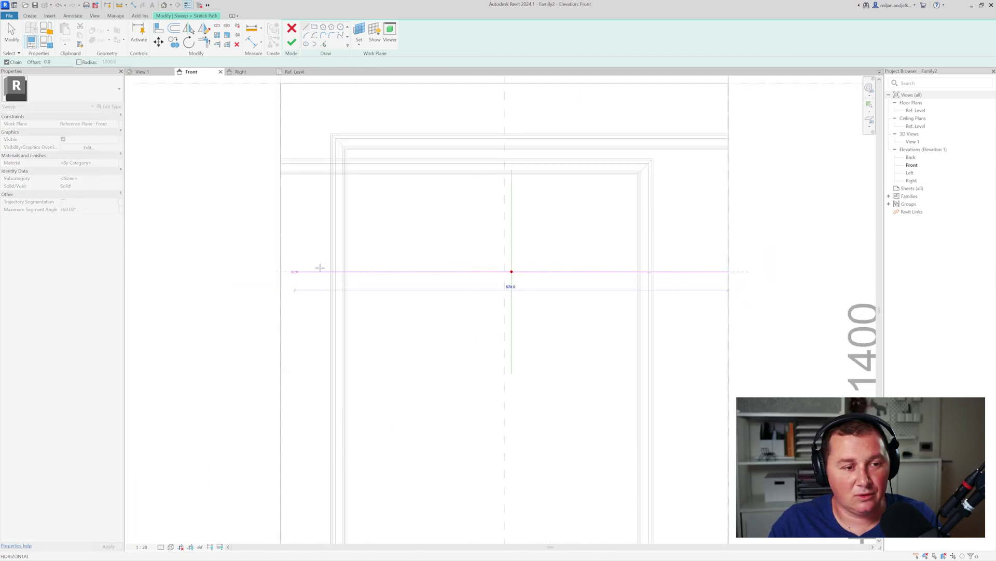
{"action": "scroll", "coordinate": [496, 271], "scroll_direction": "up", "scroll_amount": 3}
{"action": "left_click", "coordinate": [215, 287]}
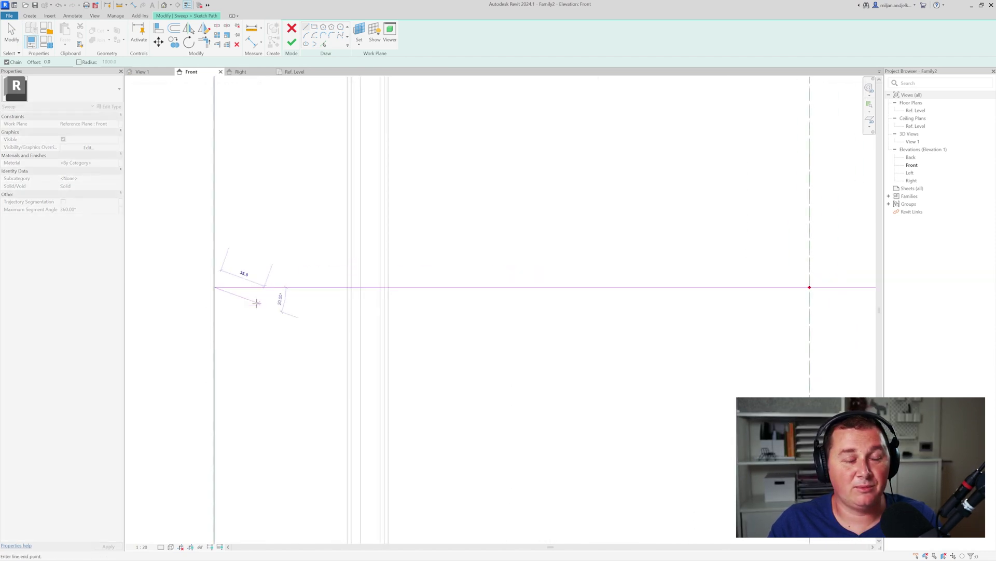
- Finish the path line and dimension its vertical distance from the cabinet's top edge in the Front elevation
{"action": "scroll", "coordinate": [265, 286], "scroll_direction": "down", "scroll_amount": 5}
{"action": "key", "text": "Escape"}
{"action": "key", "text": "Escape"}
{"action": "middle_click_drag", "start_coordinate": [410, 286], "coordinate": [430, 300]}
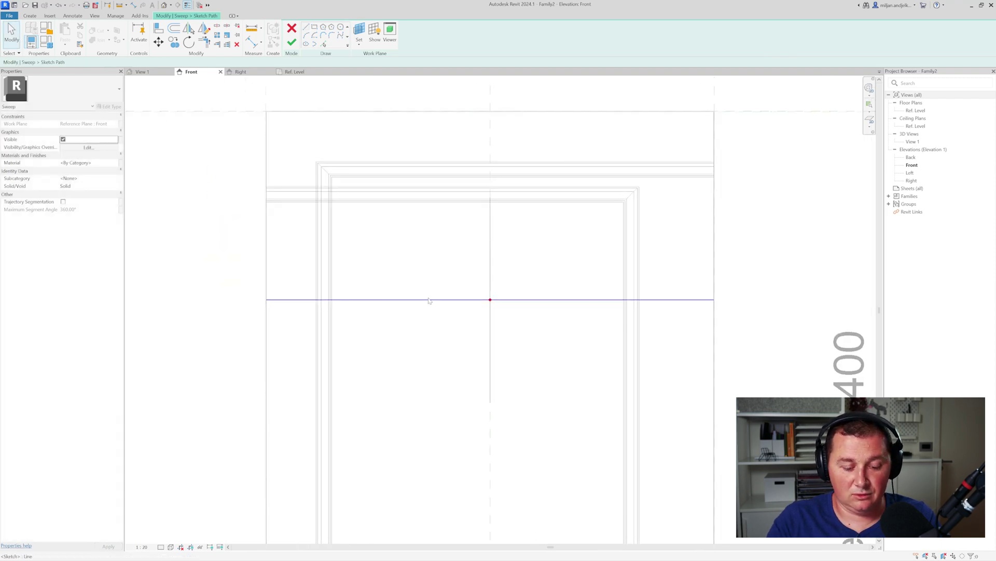
{"action": "key", "text": "d"}
{"action": "key", "text": "i"}
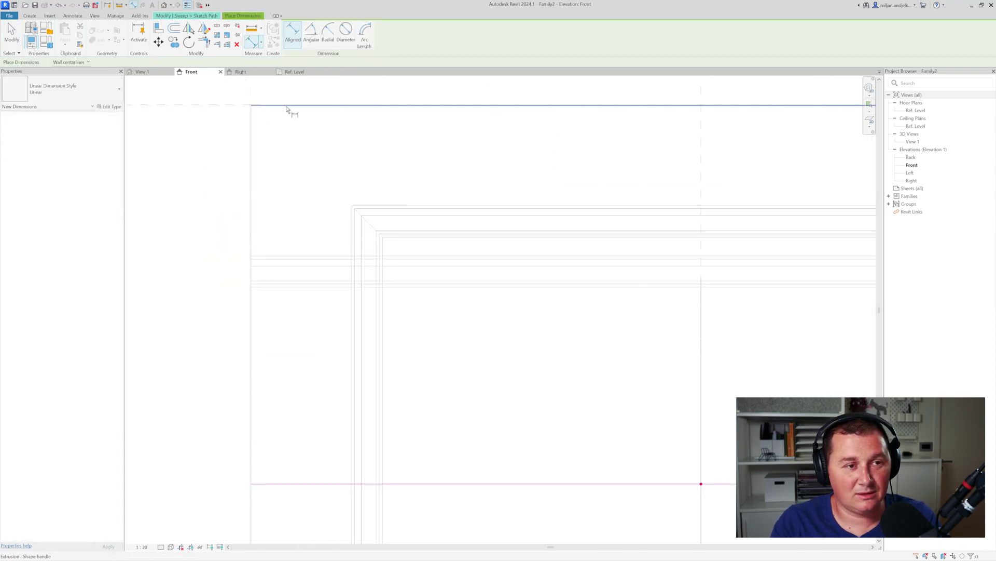
{"action": "scroll", "coordinate": [297, 129], "scroll_direction": "down", "scroll_amount": 2}
{"action": "left_click", "coordinate": [349, 228]}
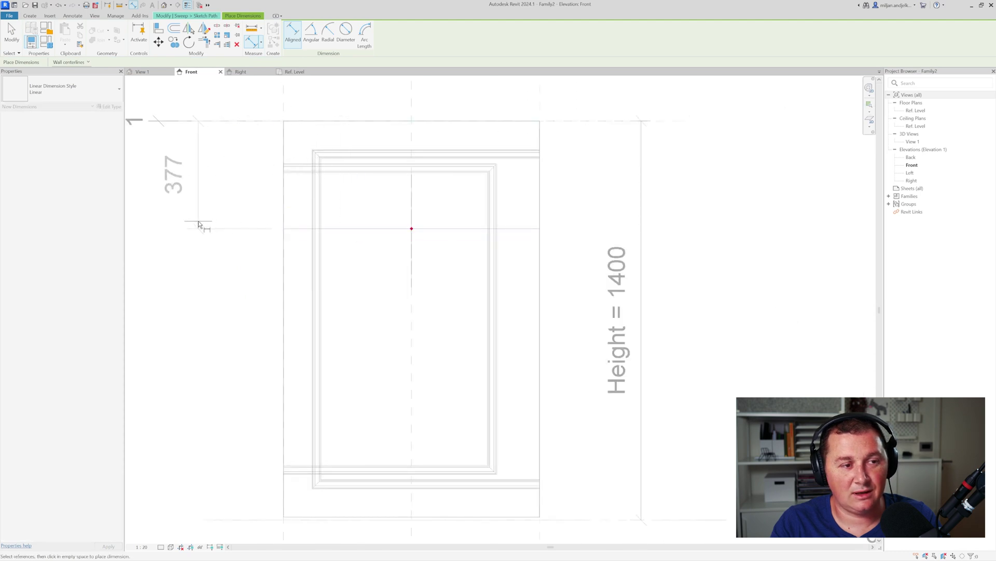
{"action": "left_click", "coordinate": [197, 227]}
{"action": "middle_click_drag", "start_coordinate": [239, 260], "coordinate": [364, 310]}
{"action": "key", "text": "Escape"}
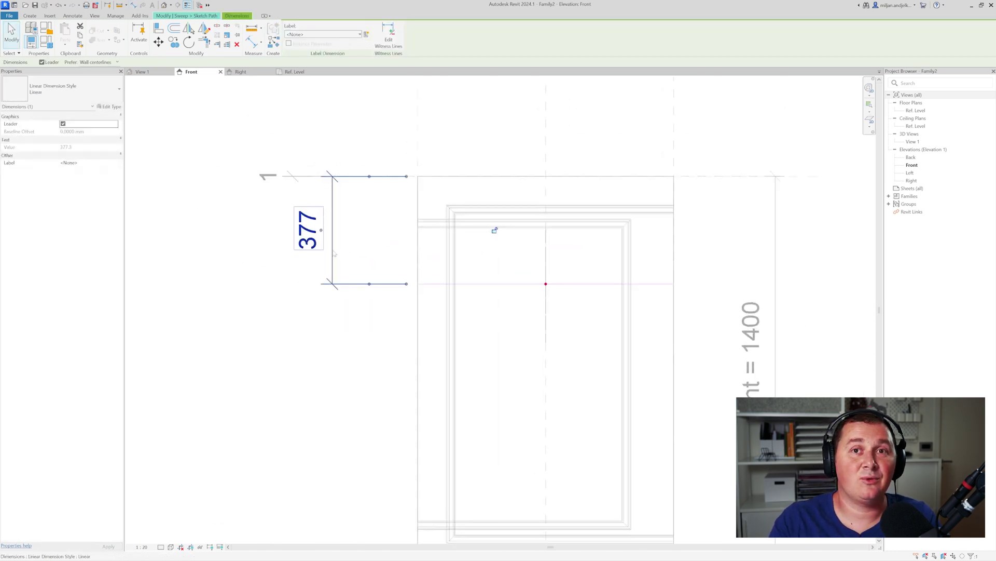
- Label the path's top offset dimension with a new family type parameter named Dist_trim-top
{"action": "left_click", "coordinate": [366, 34]}
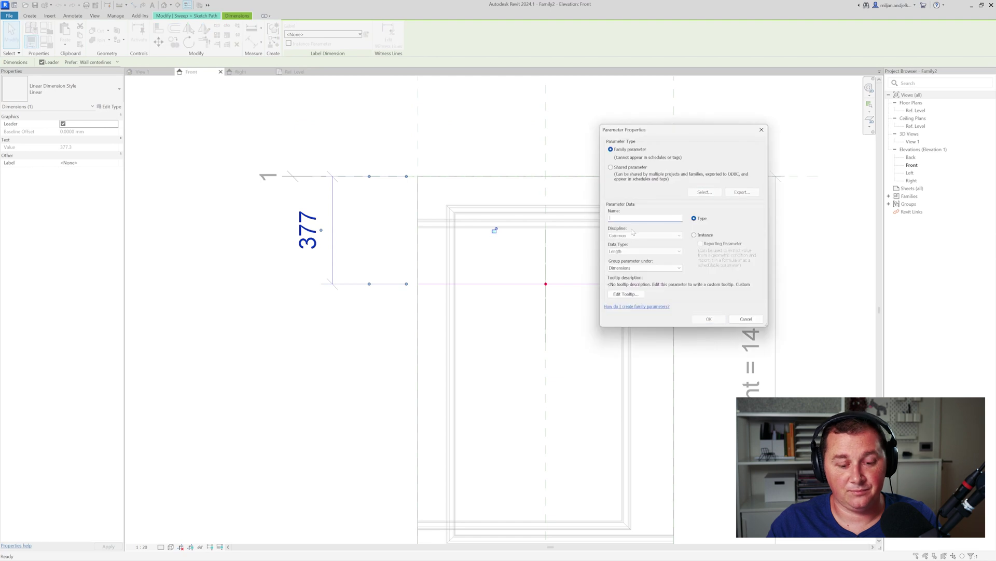
{"action": "type", "text": "Dist_trim-right (default)"}
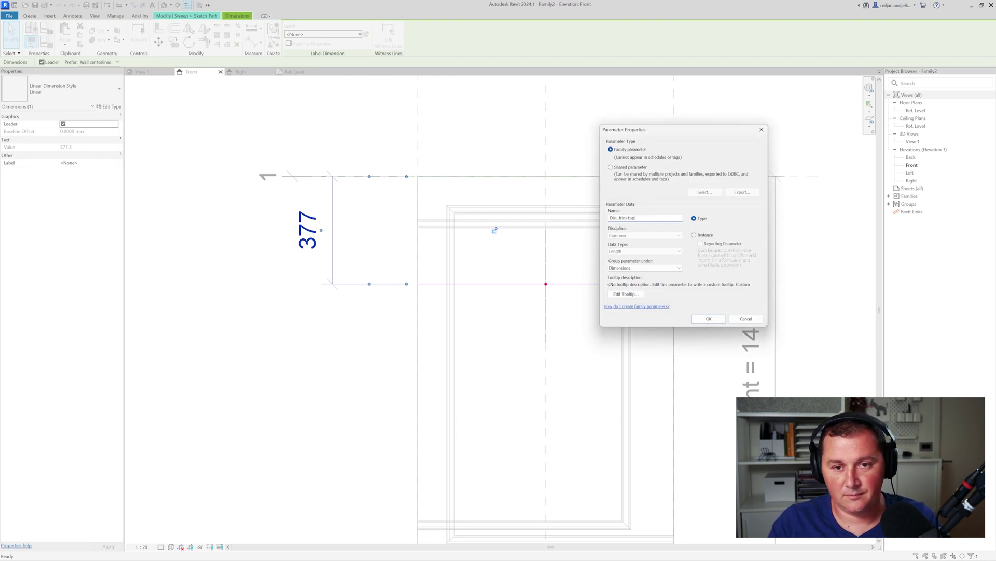
{"action": "left_click", "coordinate": [709, 319]}
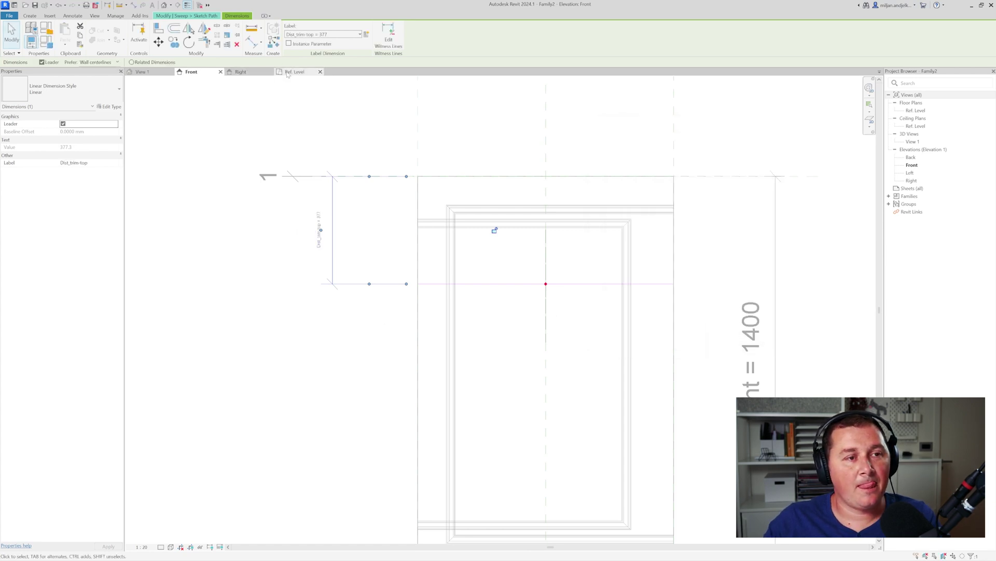
- Finish the sweep path and trace the existing molding's outline with Pick Lines as the profile in the Right elevation
{"action": "left_click", "coordinate": [253, 75]}
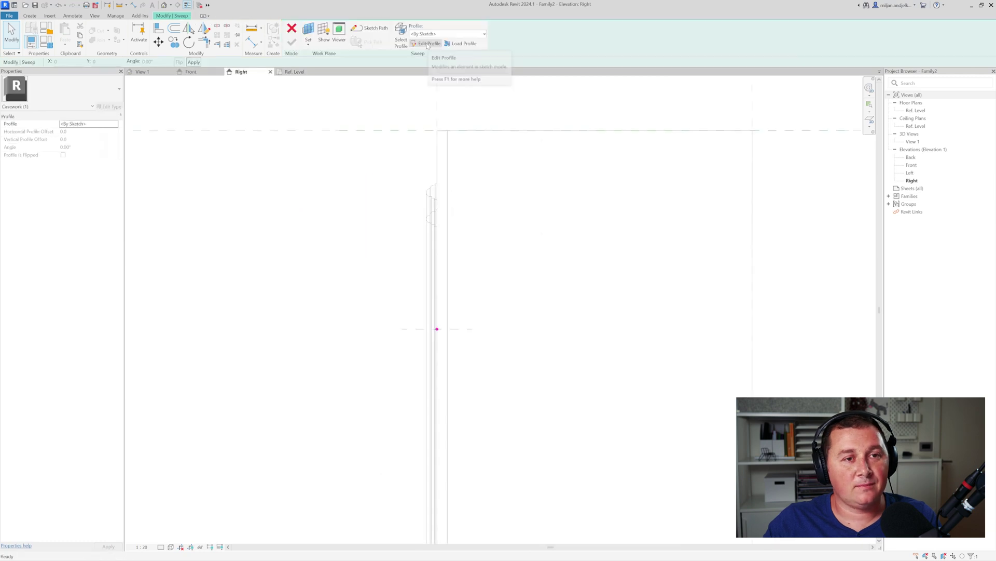
{"action": "left_click", "coordinate": [425, 44]}
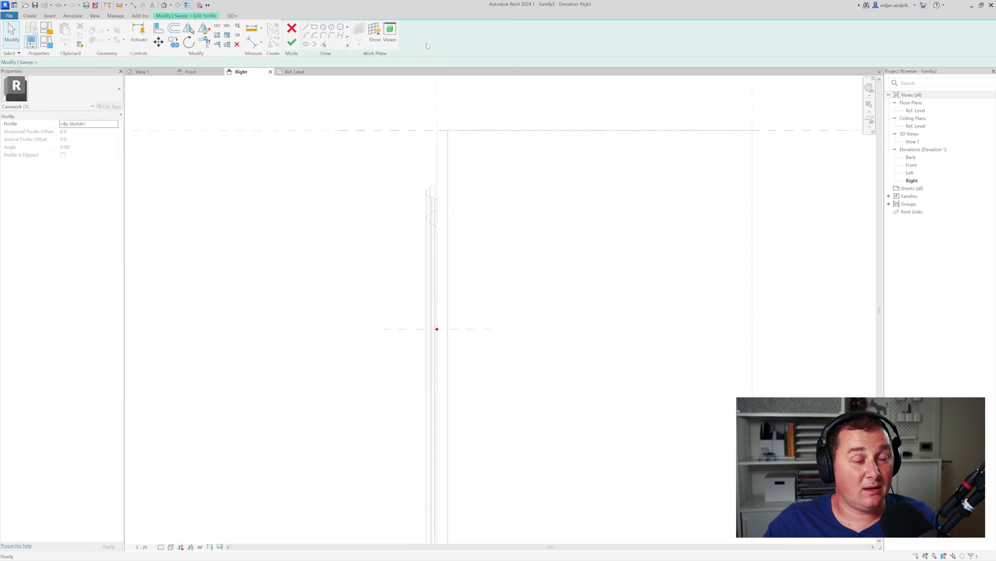
{"action": "scroll", "coordinate": [424, 263], "scroll_direction": "up", "scroll_amount": 3}
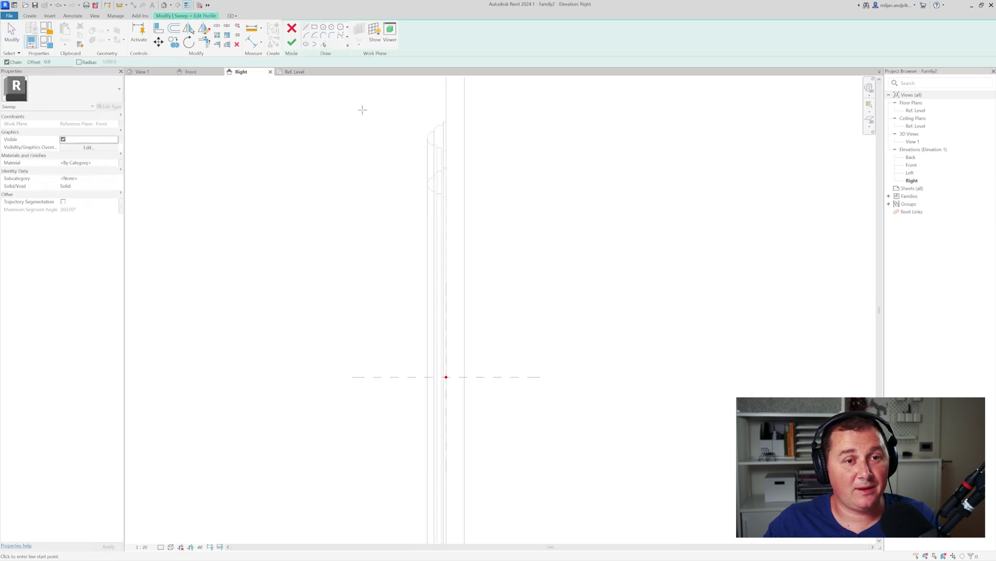
{"action": "left_click", "coordinate": [323, 44]}
{"action": "scroll", "coordinate": [462, 128], "scroll_direction": "up", "scroll_amount": 2}
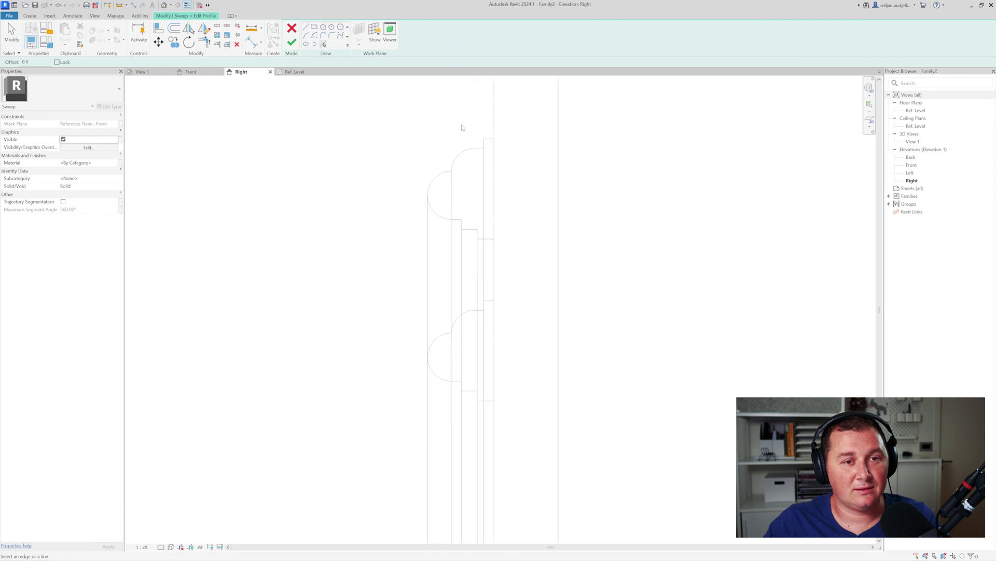
{"action": "left_click", "coordinate": [488, 140]}
{"action": "left_click", "coordinate": [485, 146]}
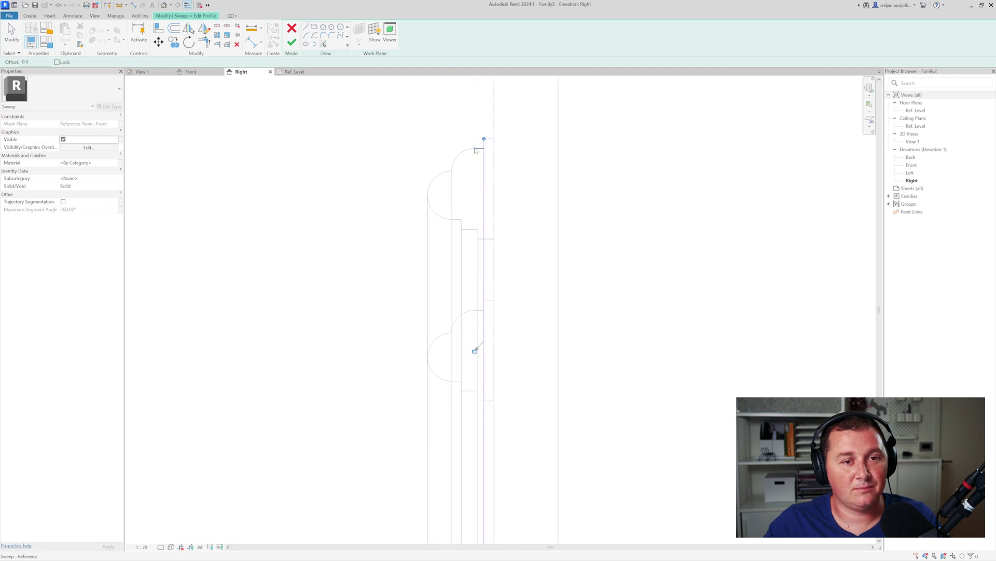
{"action": "left_click", "coordinate": [478, 148]}
{"action": "left_click", "coordinate": [459, 155]}
{"action": "left_click", "coordinate": [445, 172]}
{"action": "scroll", "coordinate": [465, 225], "scroll_direction": "up", "scroll_amount": 3}
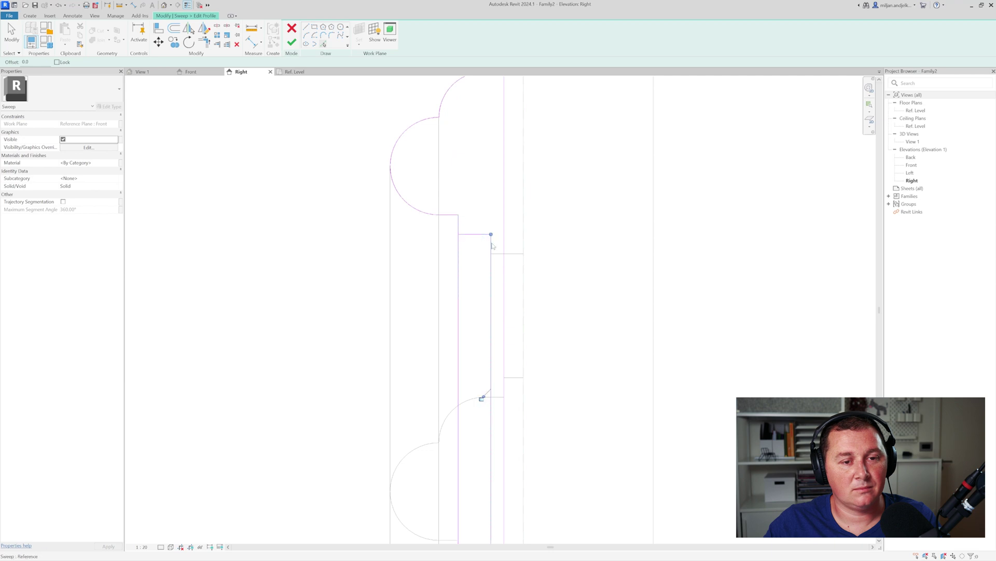
{"action": "scroll", "coordinate": [516, 251], "scroll_direction": "down", "scroll_amount": 2}
{"action": "left_click", "coordinate": [523, 239]}
- Trim the picked profile lines to each other at the corners to form a closed molding outline
{"action": "key", "text": "t"}
{"action": "key", "text": "r"}
{"action": "left_click", "coordinate": [503, 112]}
{"action": "left_click", "coordinate": [509, 106]}
{"action": "key", "text": "t"}
{"action": "key", "text": "r"}
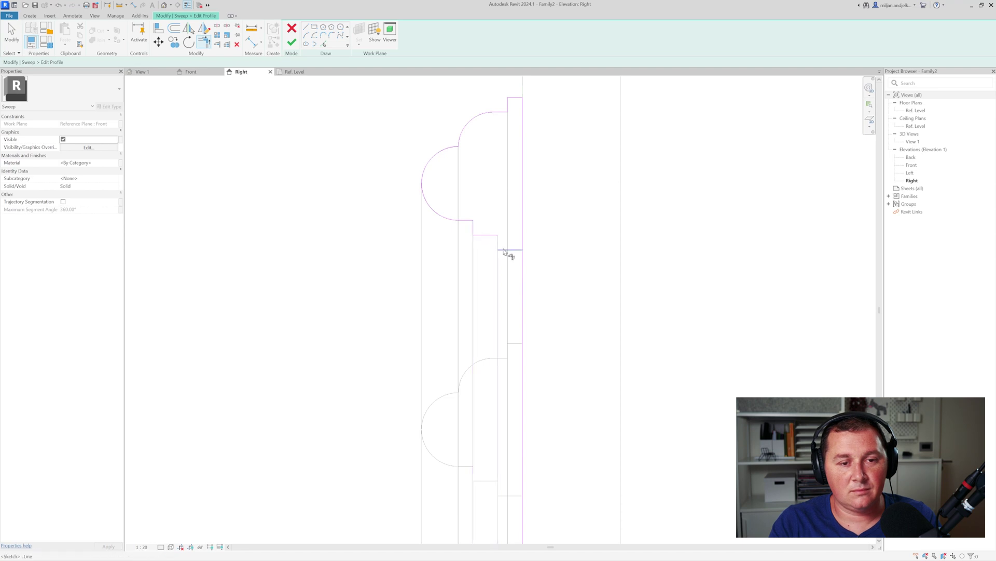
{"action": "scroll", "coordinate": [445, 193], "scroll_direction": "down", "scroll_amount": 3}
{"action": "key", "text": "Escape"}
- Move the whole molding profile from its top back corner to the sweep path's reference point
{"action": "left_click_drag", "start_coordinate": [351, 140], "coordinate": [549, 260]}
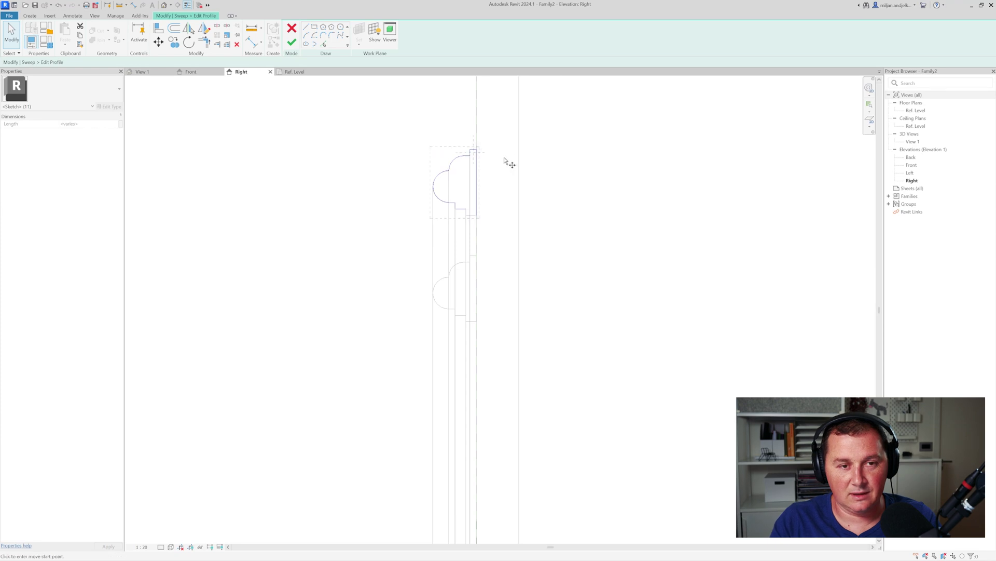
{"action": "left_click", "coordinate": [476, 150]}
{"action": "scroll", "coordinate": [477, 150], "scroll_direction": "down", "scroll_amount": 5}
{"action": "scroll", "coordinate": [483, 425], "scroll_direction": "up", "scroll_amount": 1}
{"action": "scroll", "coordinate": [485, 433], "scroll_direction": "up", "scroll_amount": 2}
{"action": "left_click", "coordinate": [465, 358]}
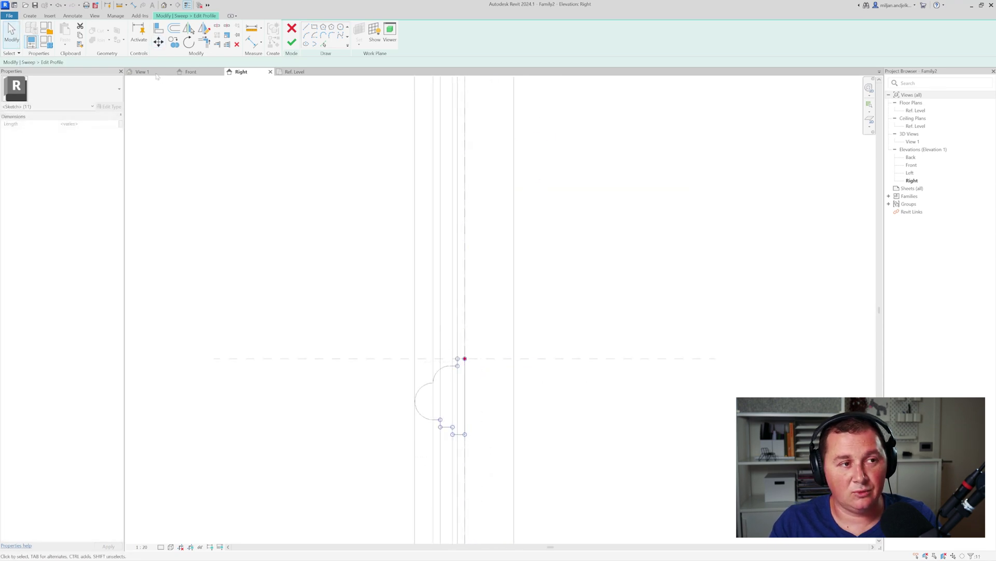
- Finish the profile and the horizontal sweep in the 3D view and inspect the molding on the cabinet front
{"action": "left_click", "coordinate": [156, 73]}
{"action": "left_click", "coordinate": [291, 43]}
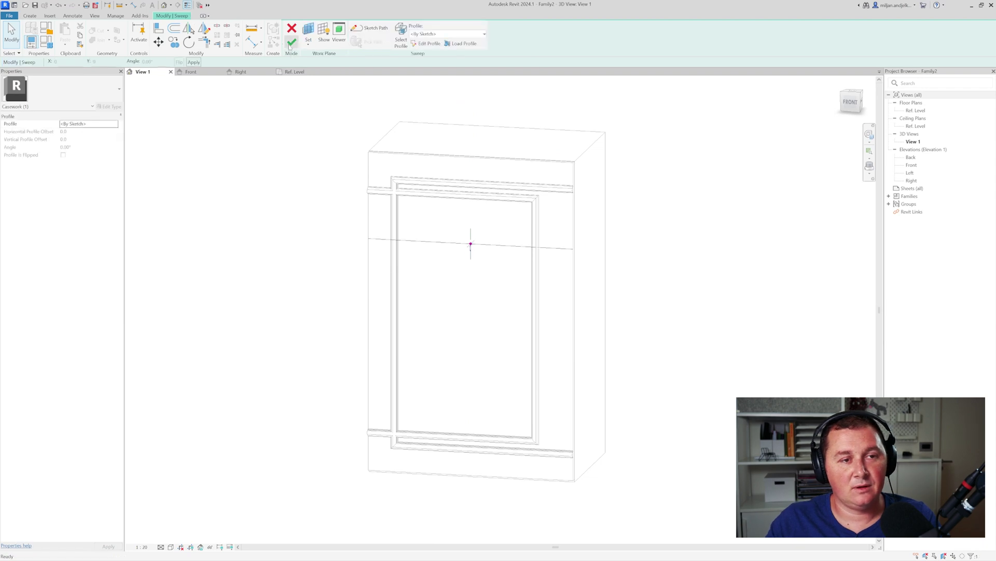
{"action": "left_click", "coordinate": [291, 44]}
{"action": "middle_click_drag", "start_coordinate": [302, 271], "coordinate": [413, 283], "text": "shift"}
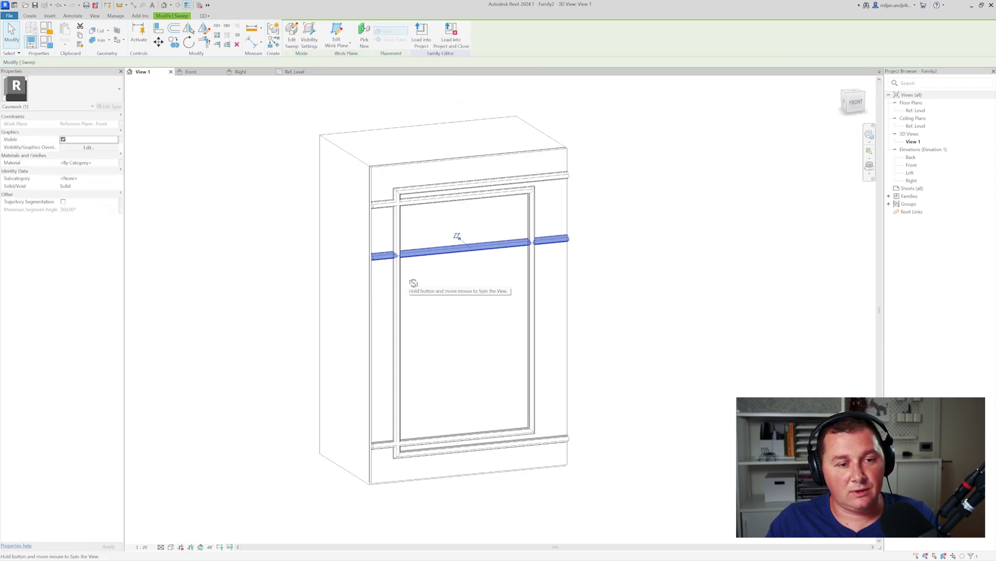
{"action": "left_click", "coordinate": [272, 266]}
- Set Dist_trim-top to 250 in the family types and apply it to the cabinet
{"action": "left_click", "coordinate": [46, 41]}
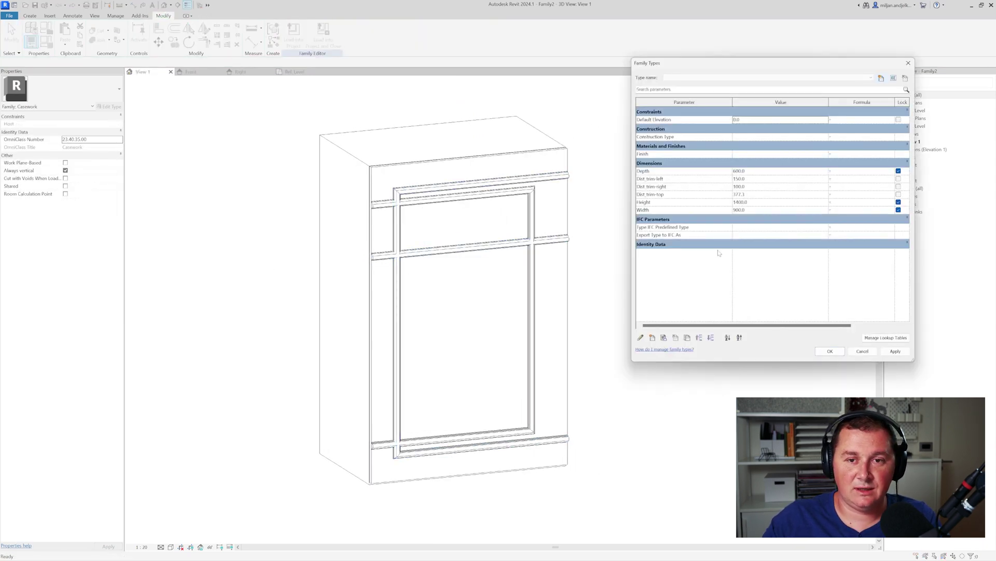
{"action": "left_click", "coordinate": [753, 195]}
{"action": "type", "text": "2"}
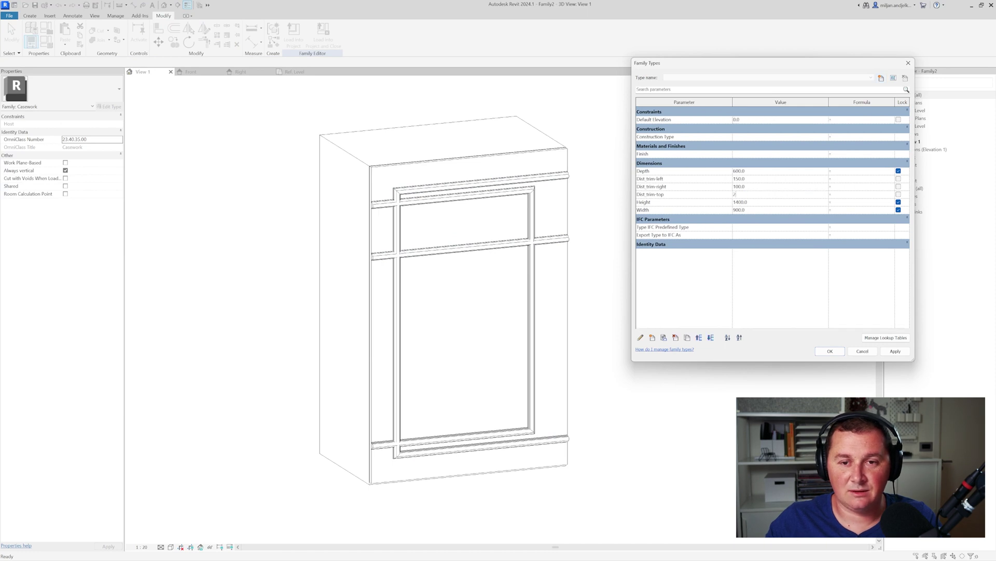
{"action": "left_click", "coordinate": [896, 351]}
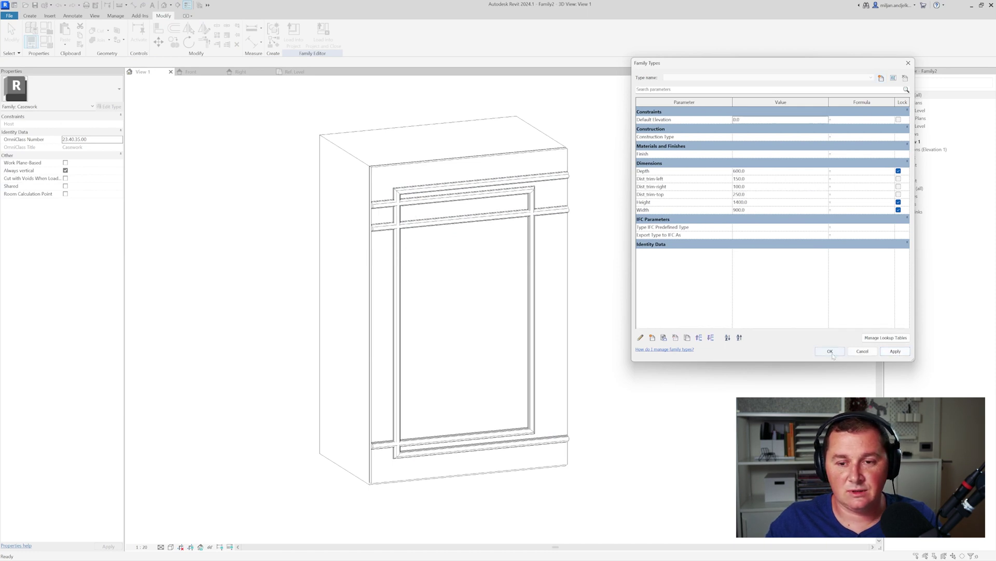
{"action": "left_click", "coordinate": [830, 351]}
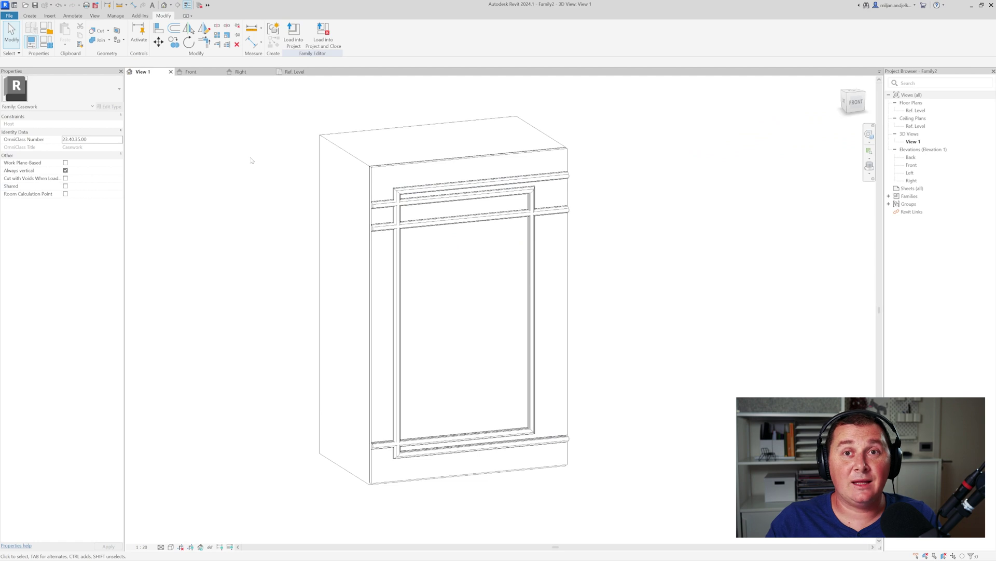
- Save the cabinet family in the 01_Revit folder as 0062_15
{"action": "key", "text": "ctrl+s"}
{"action": "type", "text": "0062_15"}
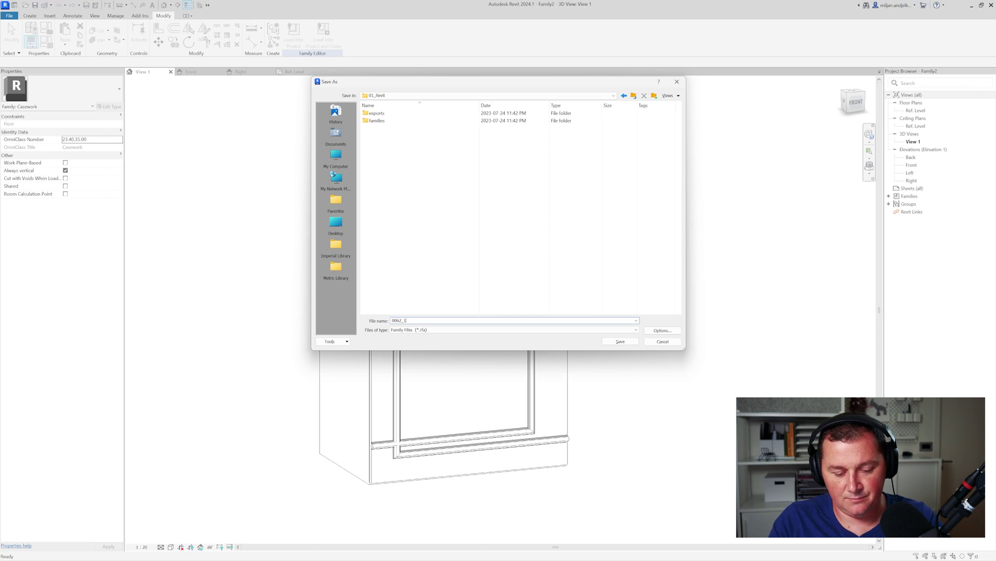
{"action": "left_click", "coordinate": [622, 342]}
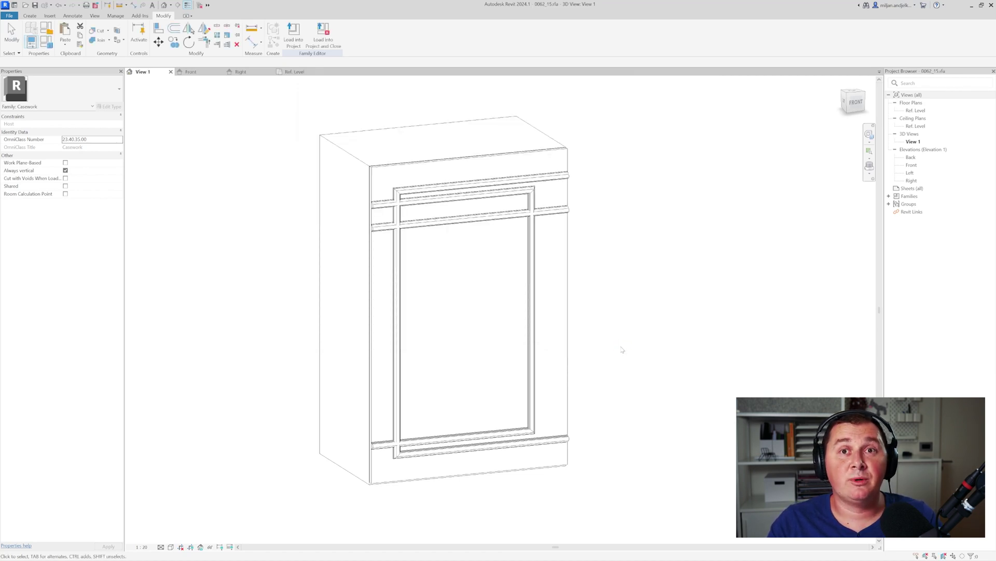
- Create a new project for testing the cabinet family
{"action": "left_click", "coordinate": [11, 16]}
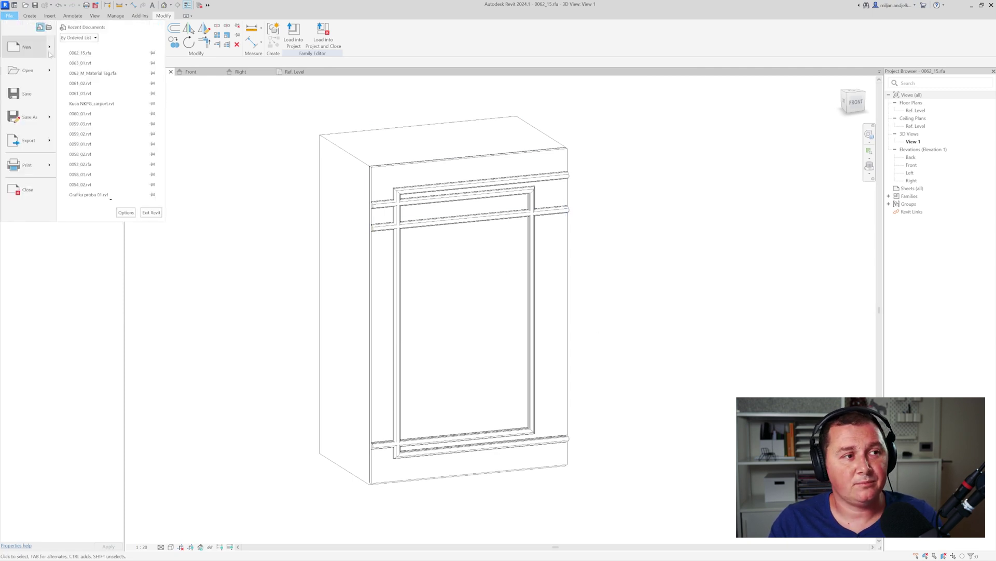
{"action": "mouse_move", "coordinate": [49, 52]}
{"action": "left_click", "coordinate": [82, 55]}
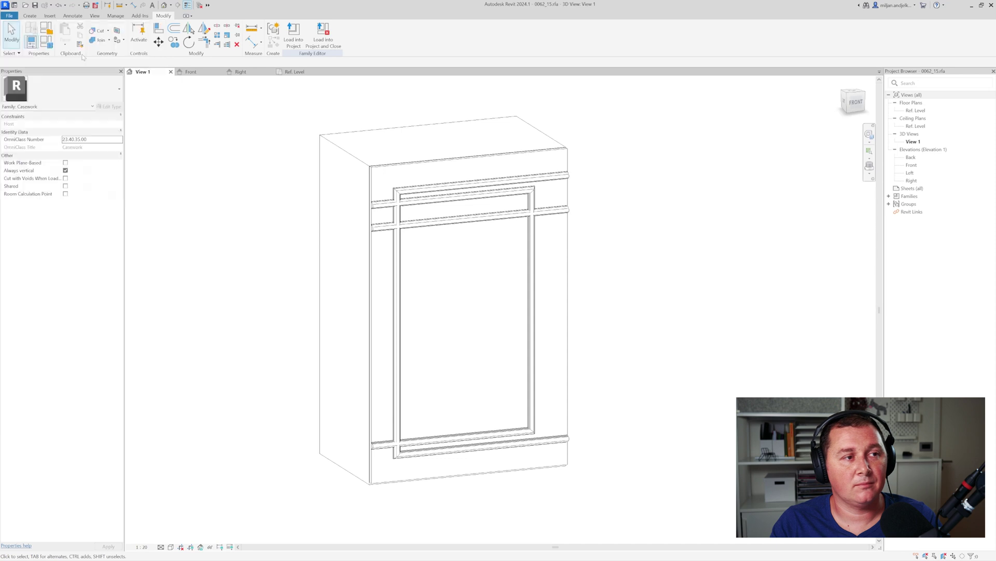
{"action": "left_click", "coordinate": [562, 266]}
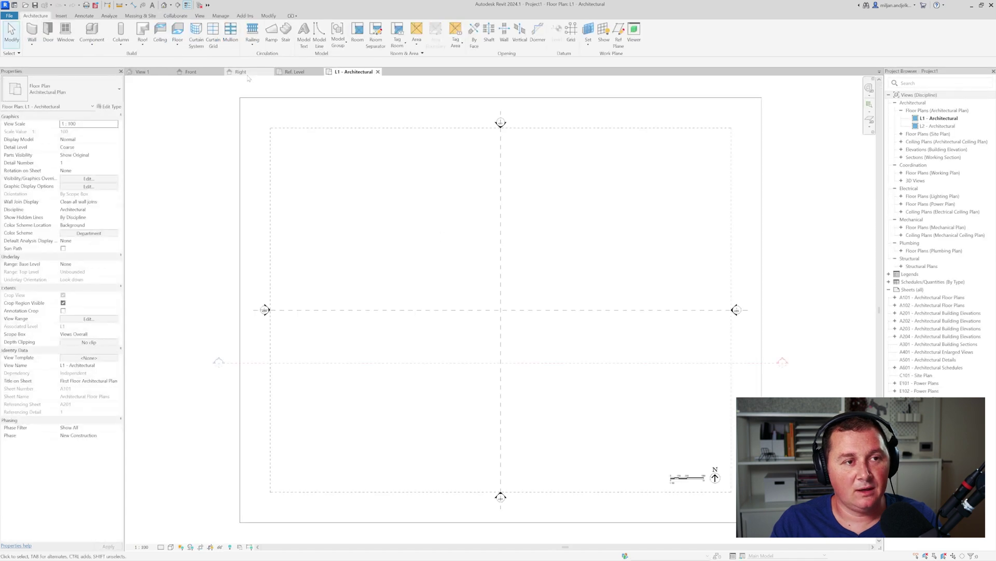
- Load the cabinet family into the new project and place one instance in the L1 - Architectural floor plan
{"action": "left_click", "coordinate": [294, 71]}
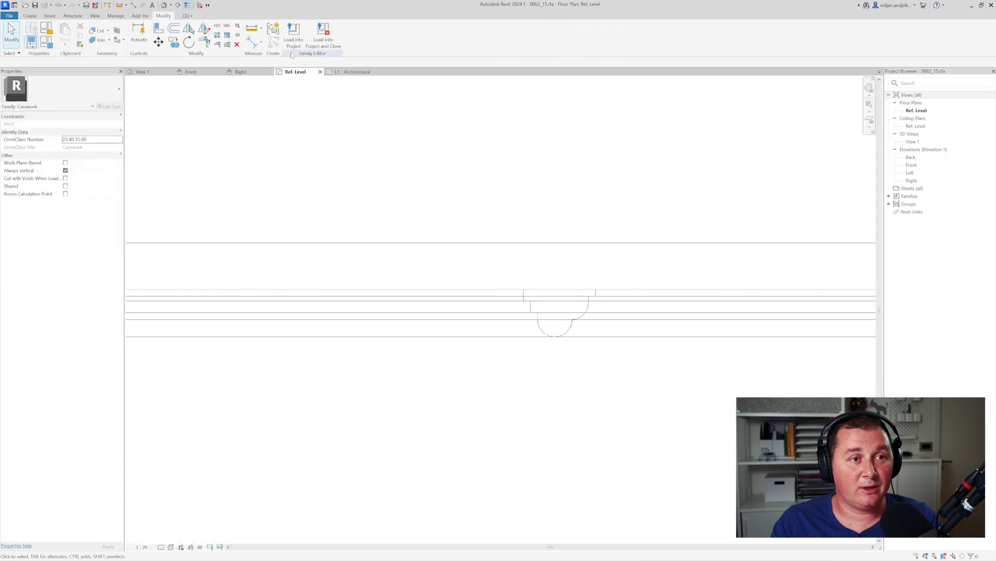
{"action": "left_click", "coordinate": [294, 35]}
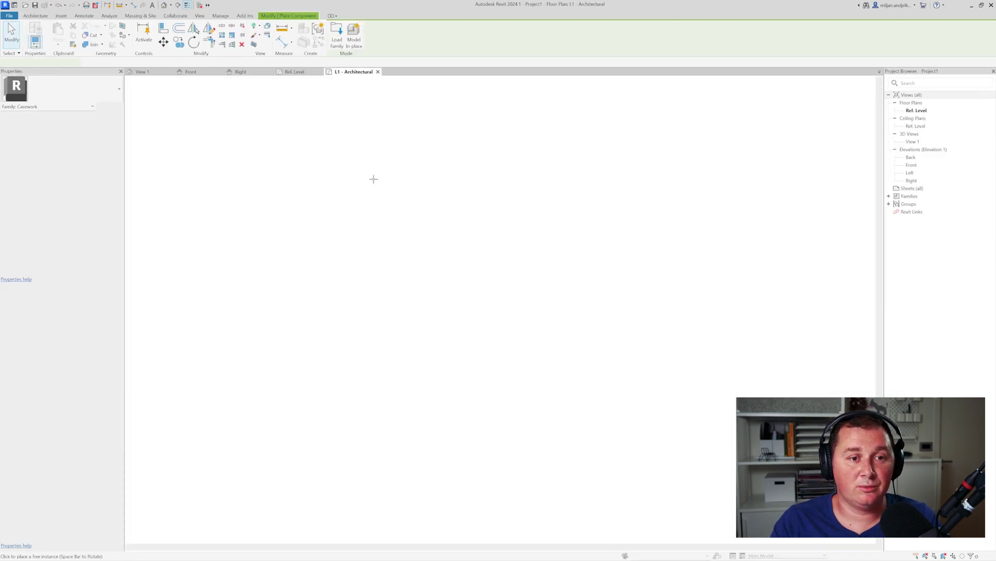
{"action": "scroll", "coordinate": [441, 293], "scroll_direction": "up", "scroll_amount": 3}
{"action": "left_click", "coordinate": [477, 278]}
{"action": "key", "text": "Escape"}
{"action": "key", "text": "Escape"}
- Open the project's default 3D view and hide all annotation categories in it
{"action": "left_click", "coordinate": [165, 6]}
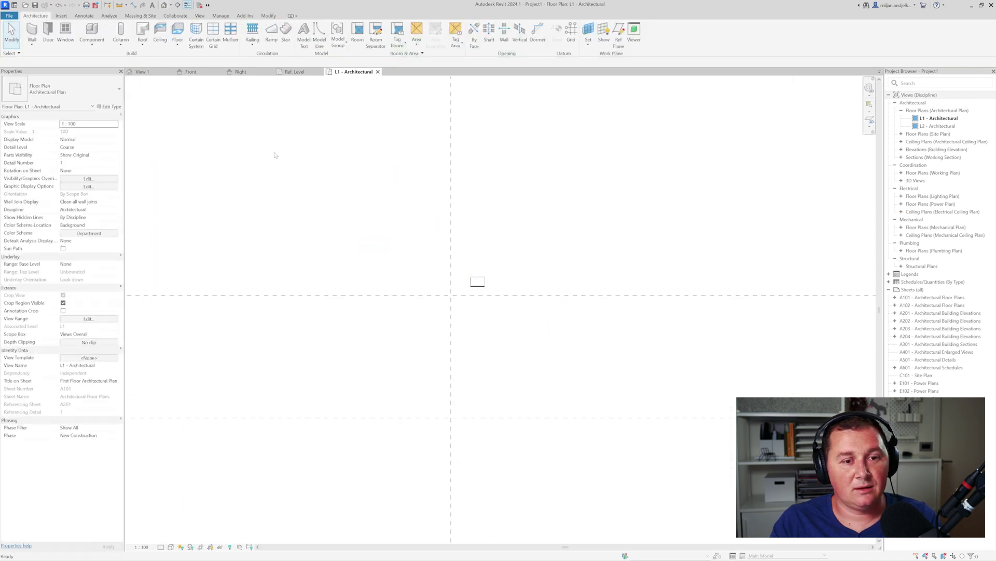
{"action": "key", "text": "v"}
{"action": "key", "text": "v"}
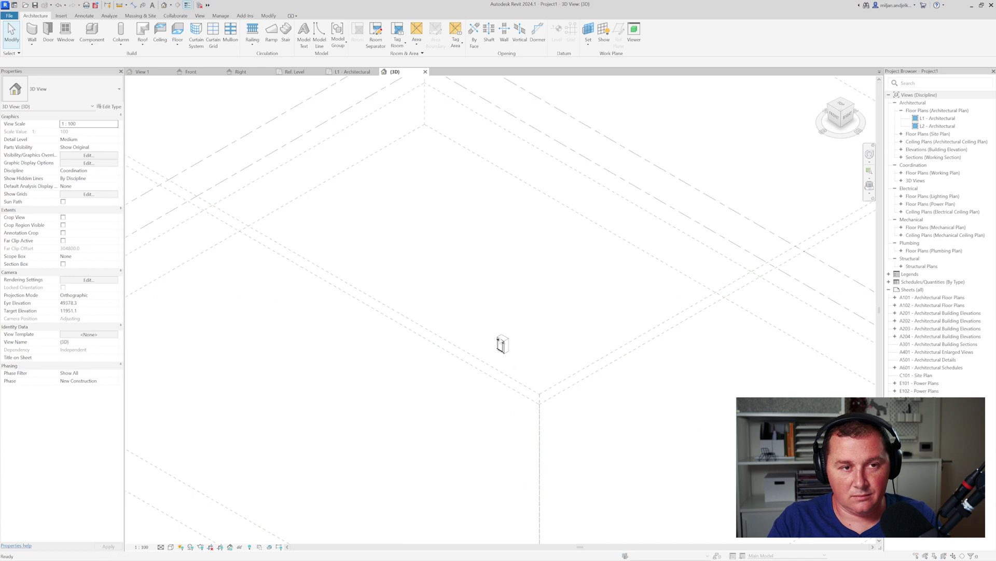
{"action": "left_click", "coordinate": [212, 118]}
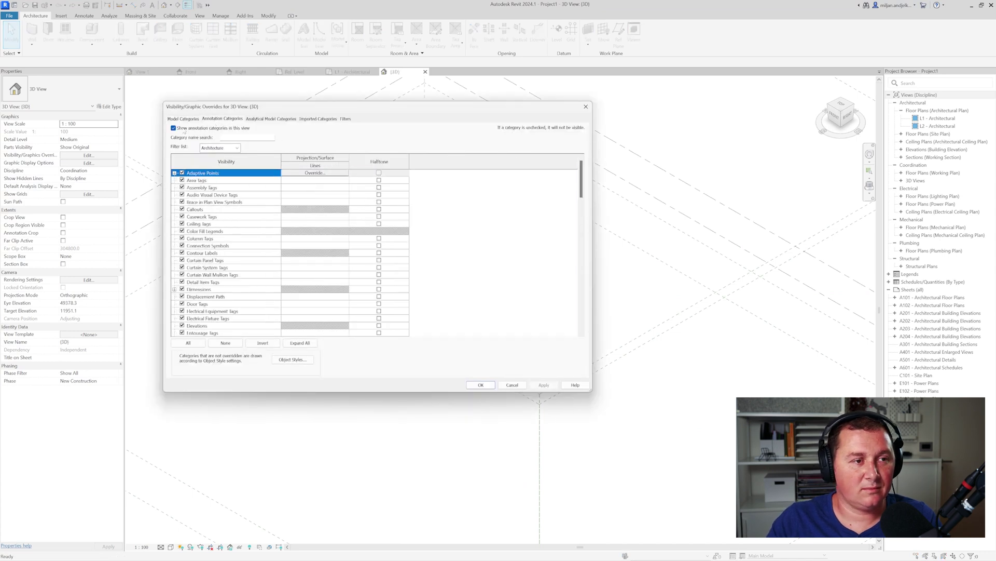
{"action": "left_click", "coordinate": [173, 127]}
{"action": "left_click", "coordinate": [480, 385]}
- Set the placed cabinet's type parameters Dist trim-right to 200 and Dist trim-top to 300, and apply them
{"action": "mouse_move", "coordinate": [492, 387]}
{"action": "middle_mouse_down", "text": "shift"}
{"action": "mouse_move", "coordinate": [429, 358]}
{"action": "mouse_move", "coordinate": [530, 334]}
{"action": "middle_mouse_up", "text": "shift"}
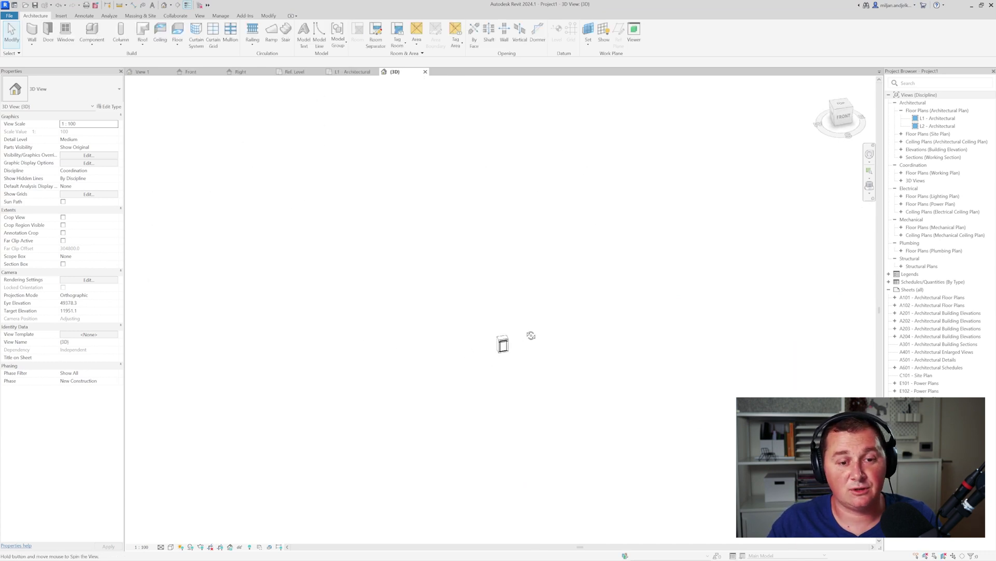
{"action": "scroll", "coordinate": [488, 385], "scroll_direction": "up", "scroll_amount": 5}
{"action": "middle_click", "coordinate": [488, 386]}
{"action": "middle_click", "coordinate": [488, 385]}
{"action": "middle_click_drag", "start_coordinate": [391, 418], "coordinate": [406, 383], "text": "shift"}
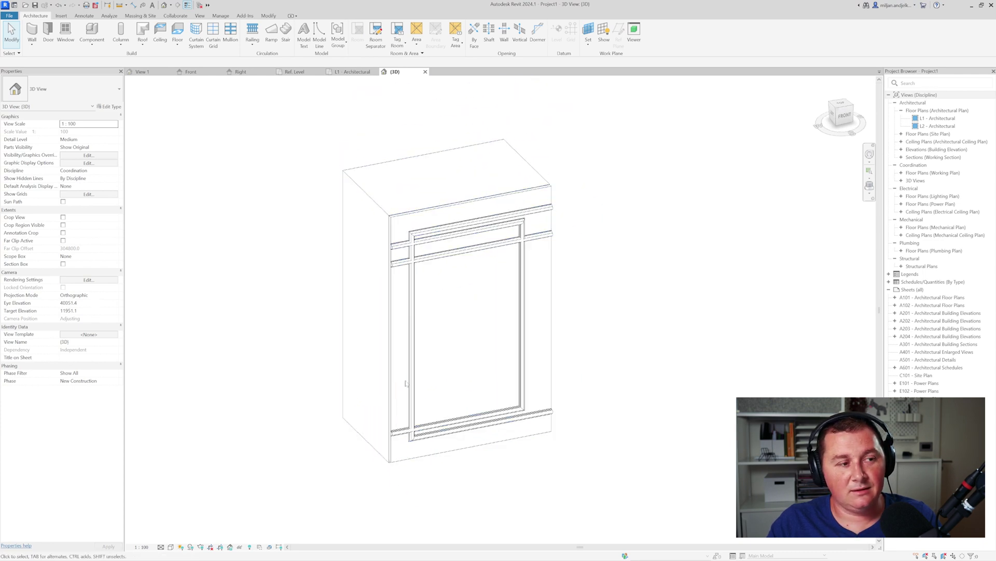
{"action": "left_click", "coordinate": [385, 275]}
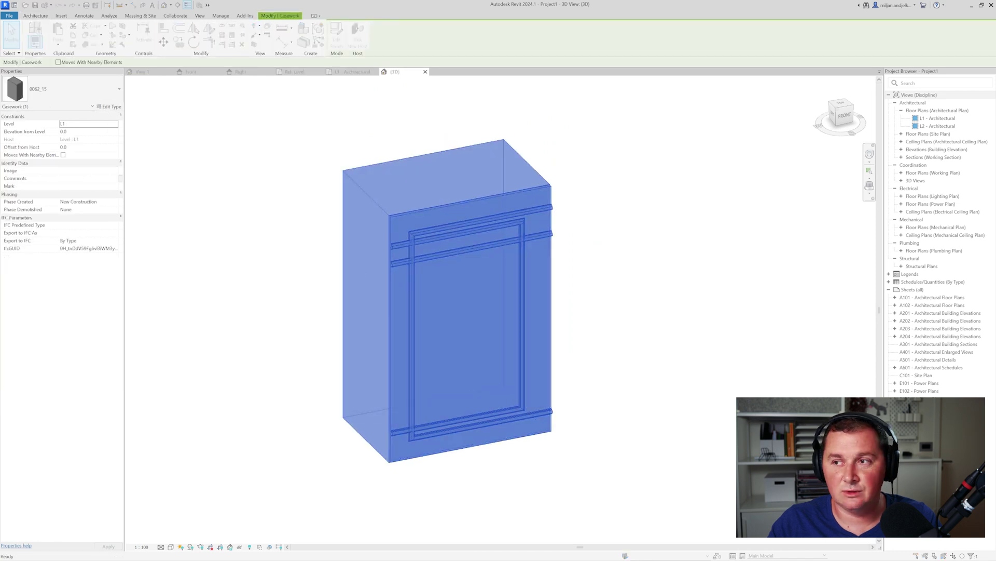
{"action": "left_click_drag", "start_coordinate": [995, 139], "coordinate": [734, 70]}
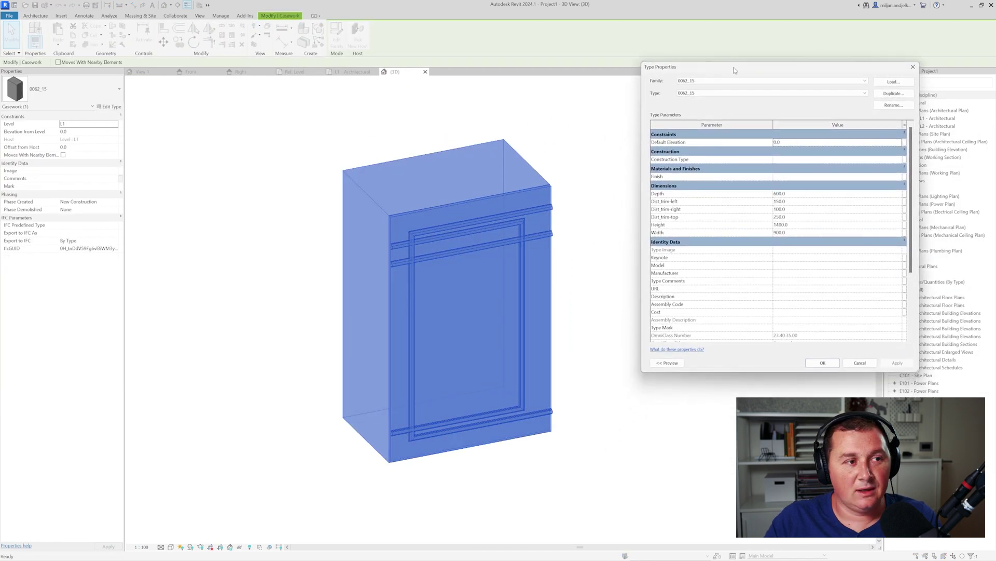
{"action": "left_click", "coordinate": [795, 202]}
{"action": "left_click", "coordinate": [799, 210]}
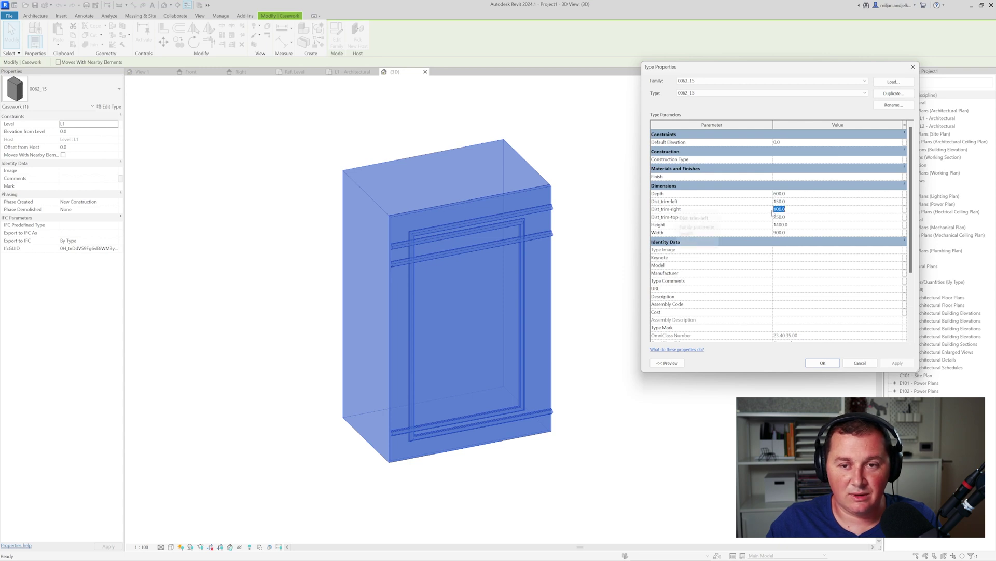
{"action": "type", "text": "200"}
{"action": "left_click", "coordinate": [794, 217]}
{"action": "type", "text": "300"}
{"action": "left_click", "coordinate": [898, 363]}
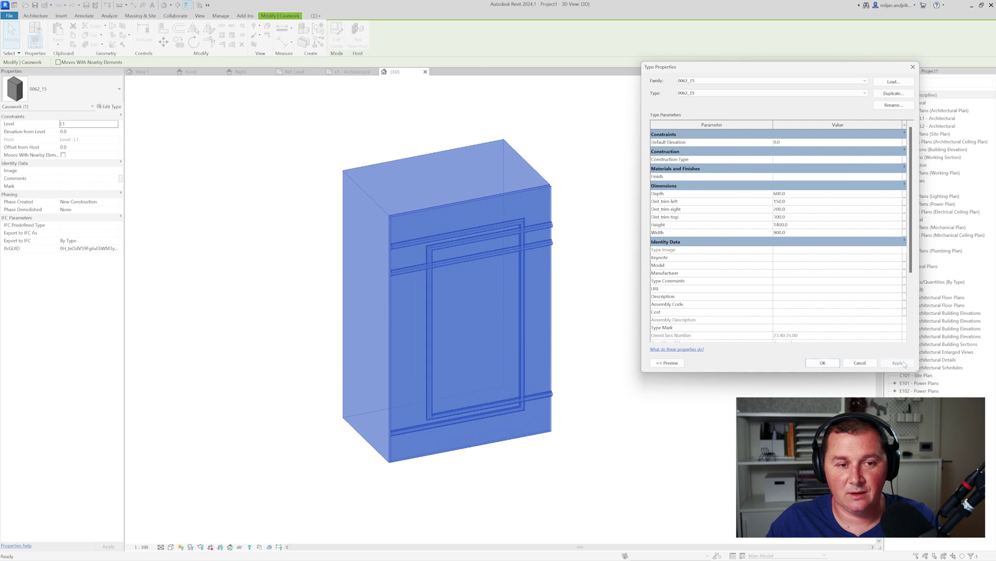
- Set the cabinet type's Dist trim-left to 100 and accept the type properties
{"action": "left_click", "coordinate": [792, 203]}
{"action": "type", "text": "1"}
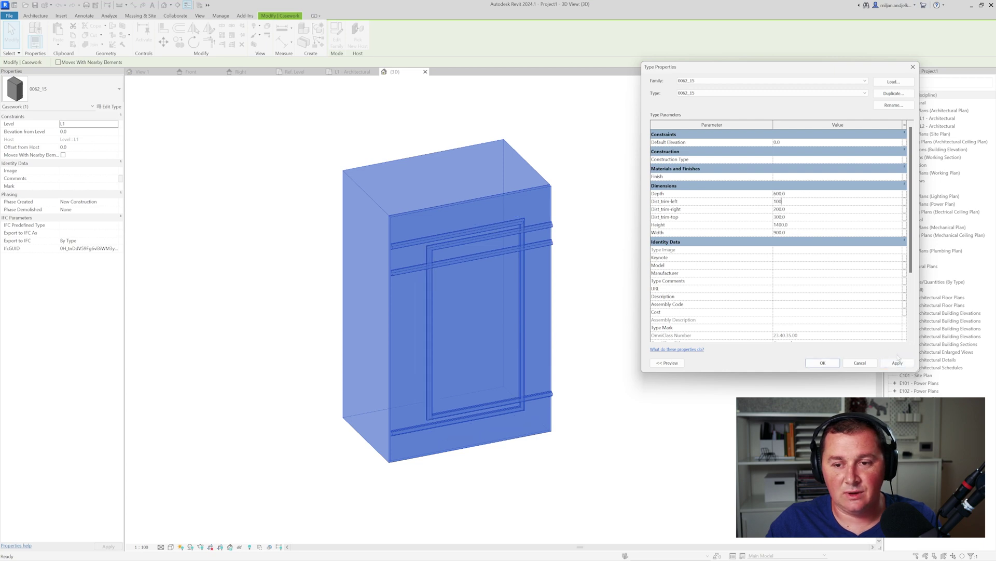
{"action": "left_click", "coordinate": [898, 362]}
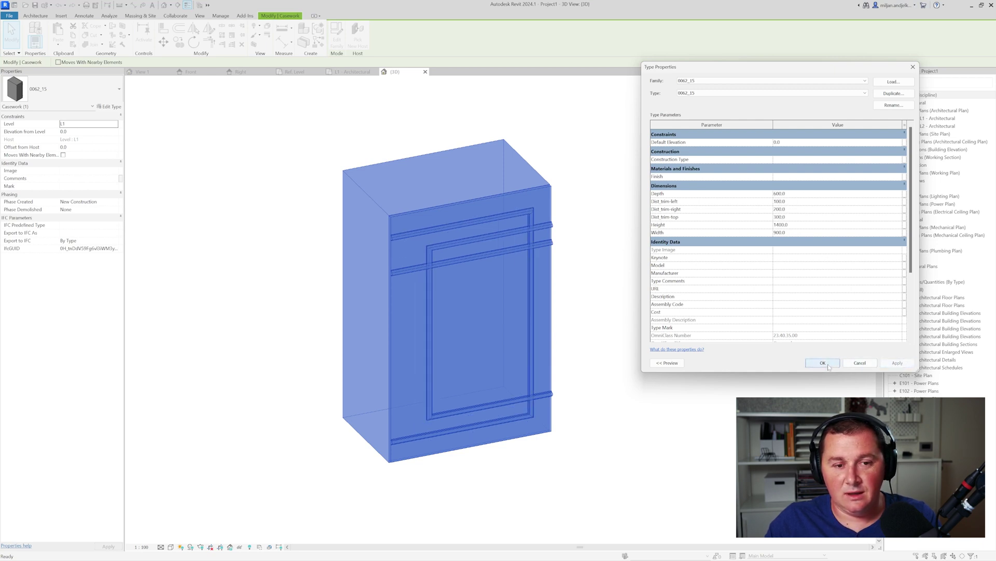
{"action": "left_click", "coordinate": [823, 362]}
{"action": "left_click", "coordinate": [699, 363]}
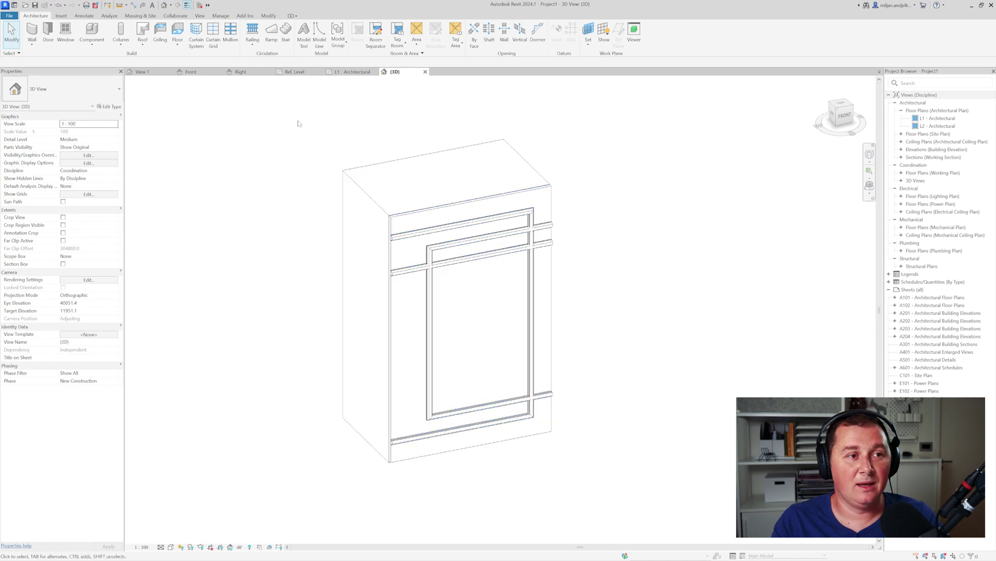
- In the family's 3D view, link the cabinet box extrusion's material to a new type parameter named Mat_box
{"action": "left_click", "coordinate": [148, 72]}
{"action": "middle_click_drag", "start_coordinate": [384, 223], "coordinate": [401, 225], "text": "shift"}
{"action": "left_click", "coordinate": [364, 172]}
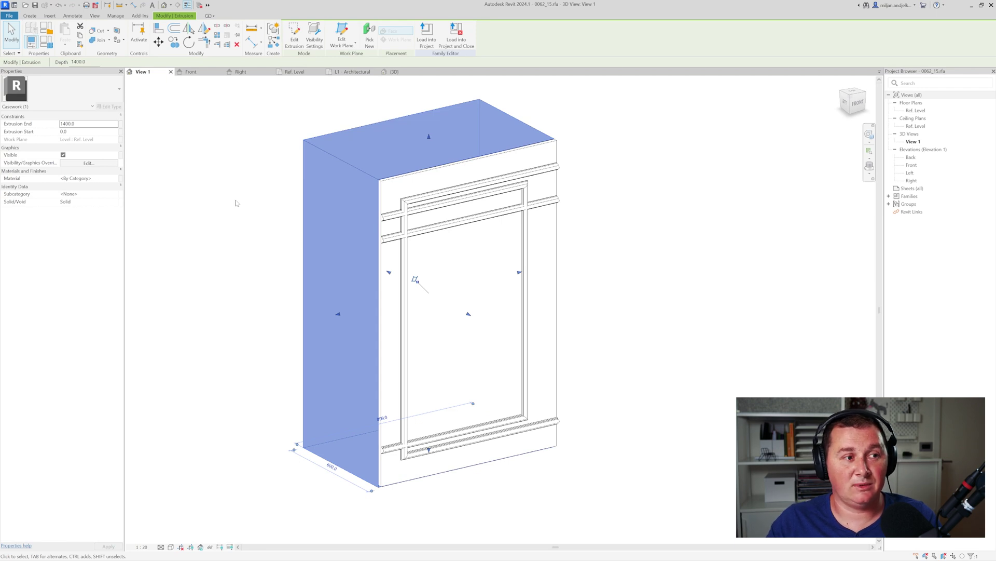
{"action": "left_click", "coordinate": [120, 182]}
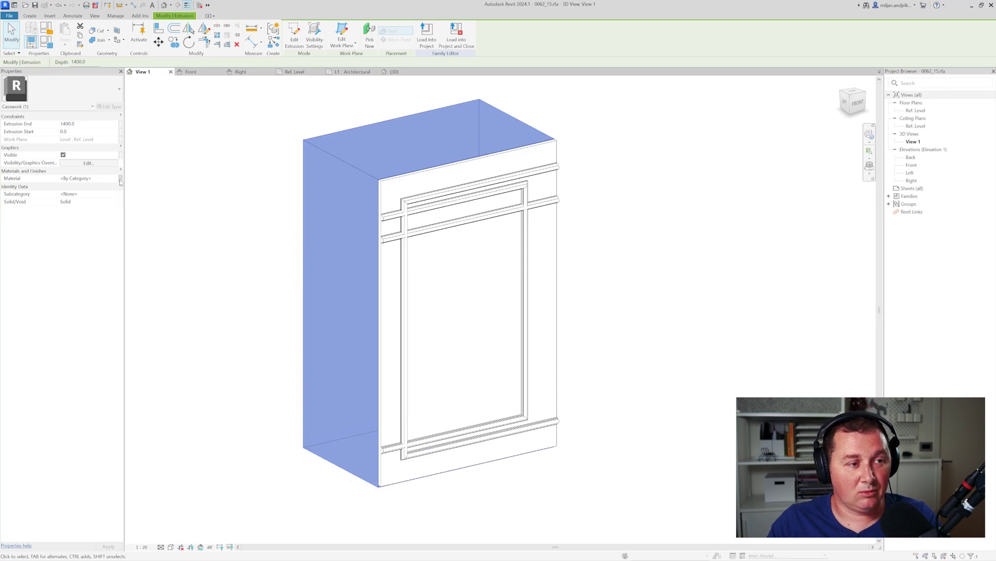
{"action": "left_click", "coordinate": [441, 330]}
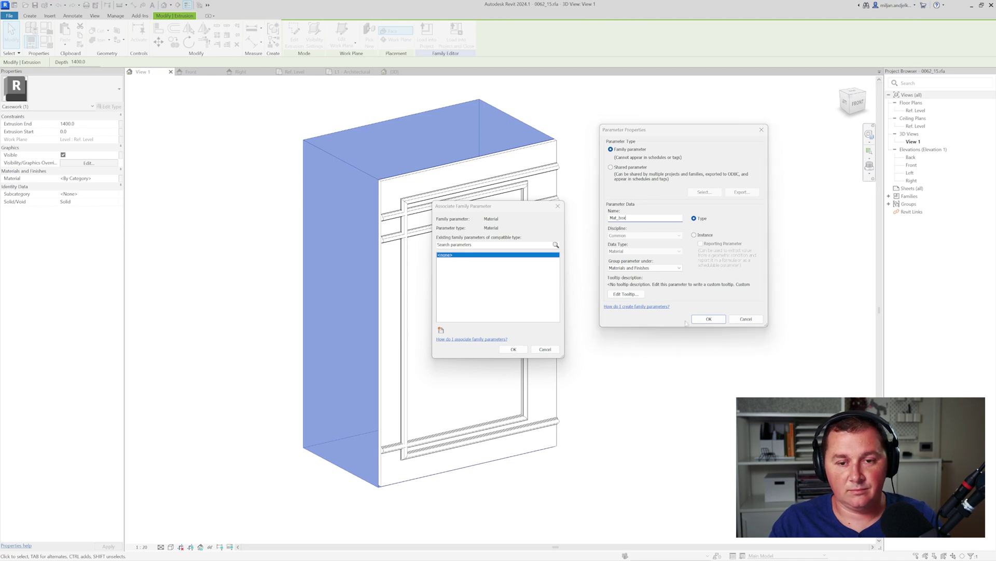
{"action": "left_click", "coordinate": [708, 319]}
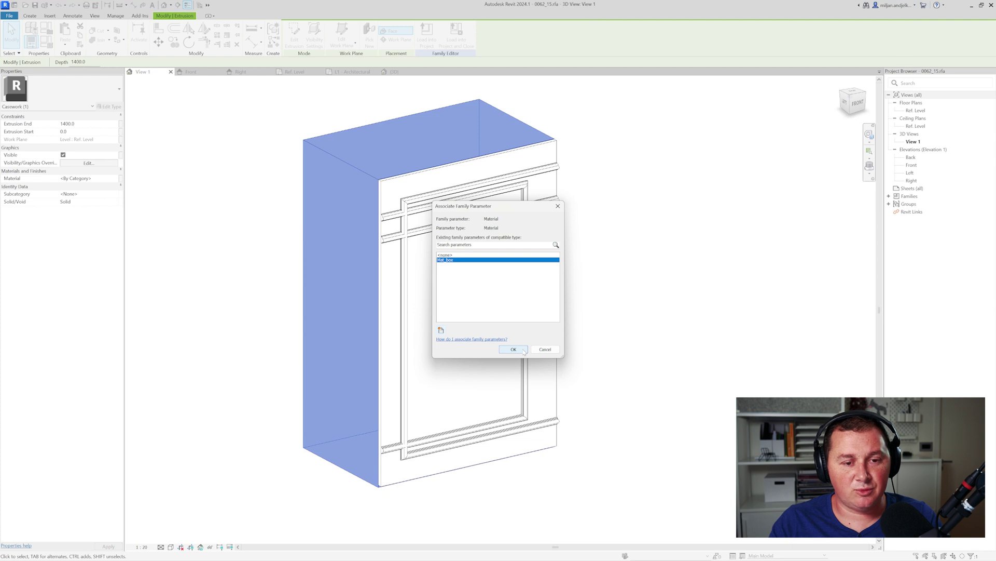
{"action": "left_click", "coordinate": [523, 349]}
{"action": "key", "text": "Escape"}
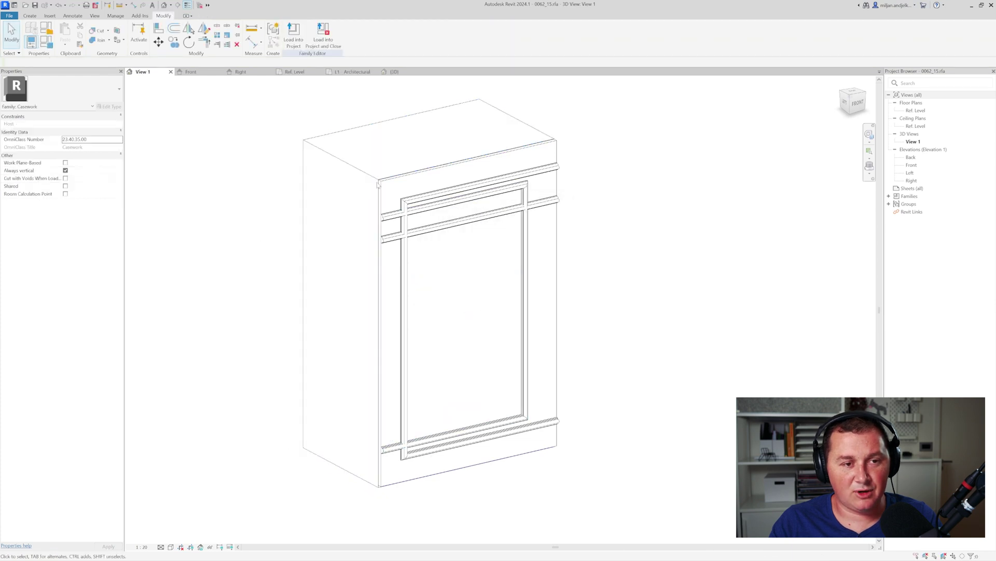
- Link the front door panel extrusion's material to a new type parameter named Mat_door
{"action": "left_click", "coordinate": [387, 186]}
{"action": "left_click", "coordinate": [120, 180]}
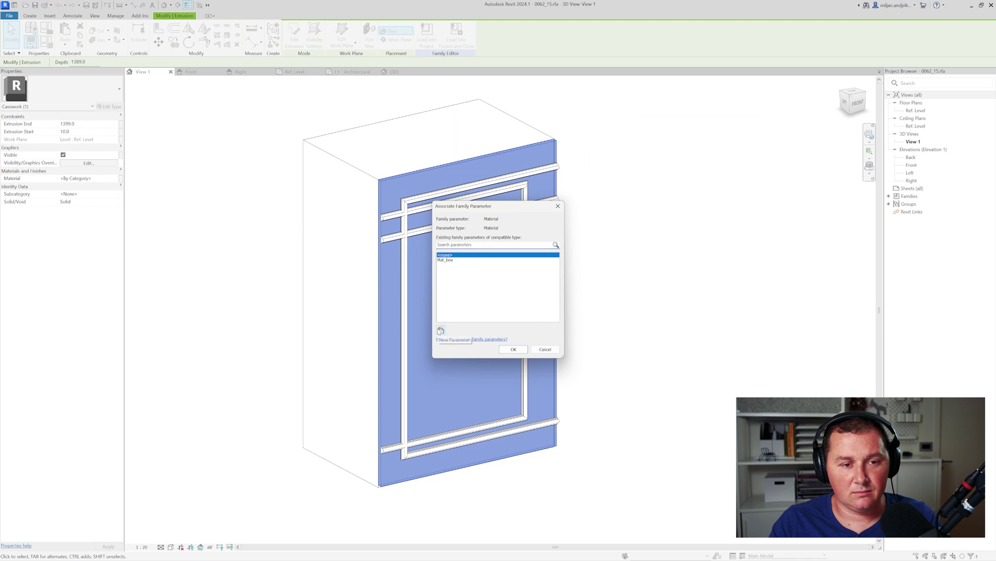
{"action": "left_click", "coordinate": [440, 330]}
{"action": "type", "text": "Mat_door"}
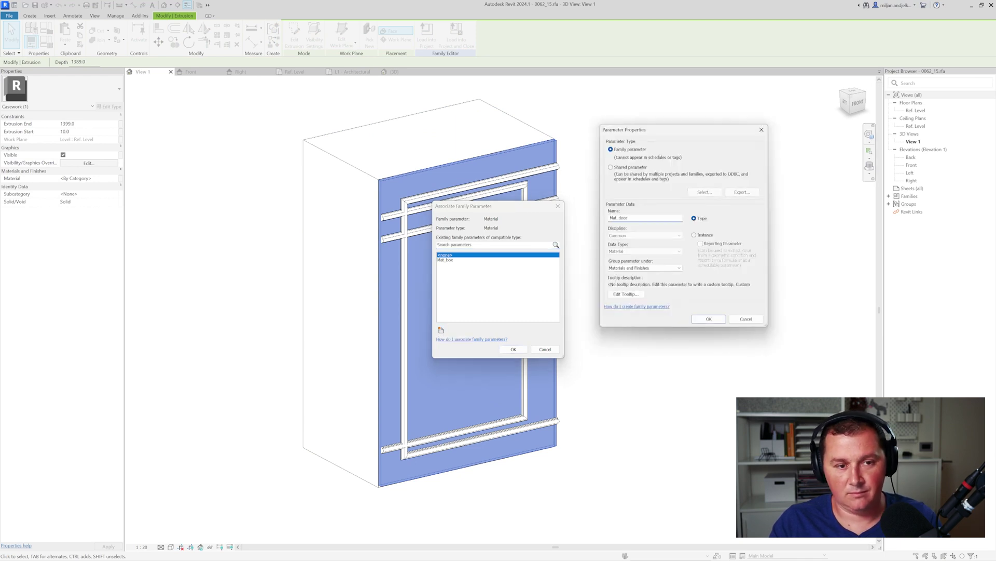
{"action": "key", "text": "Return"}
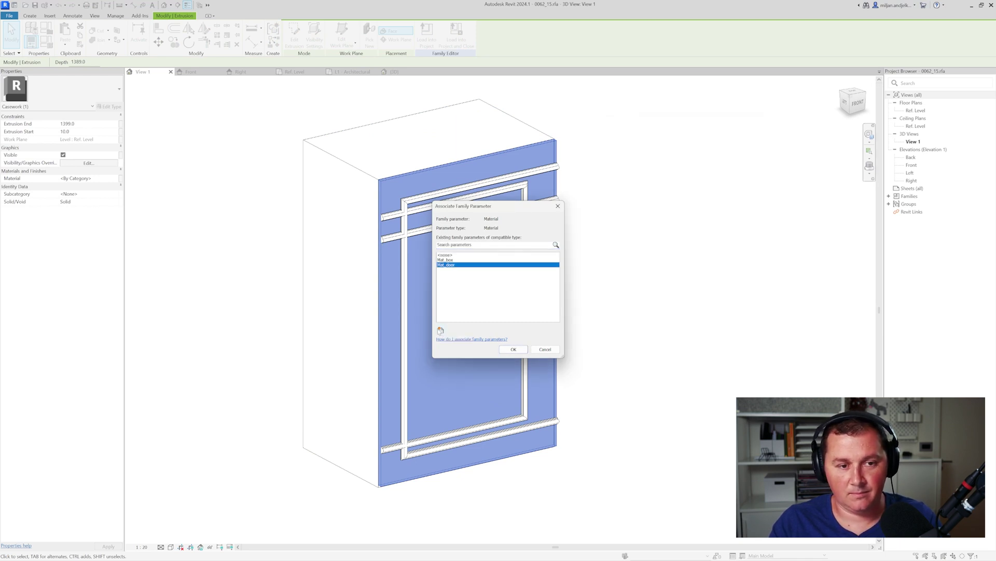
{"action": "left_click", "coordinate": [513, 349]}
{"action": "left_click", "coordinate": [283, 229]}
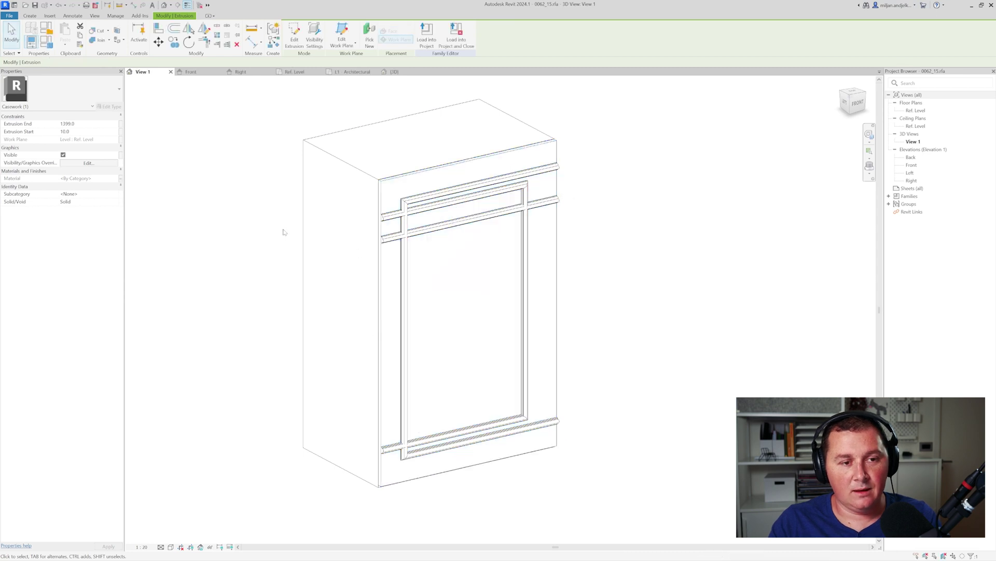
- Link the material of all three door molding sweeps to a new type parameter named Mat_trims
{"action": "left_click", "coordinate": [383, 219]}
{"action": "left_click", "coordinate": [390, 240], "text": "ctrl"}
{"action": "left_click", "coordinate": [404, 256], "text": "ctrl"}
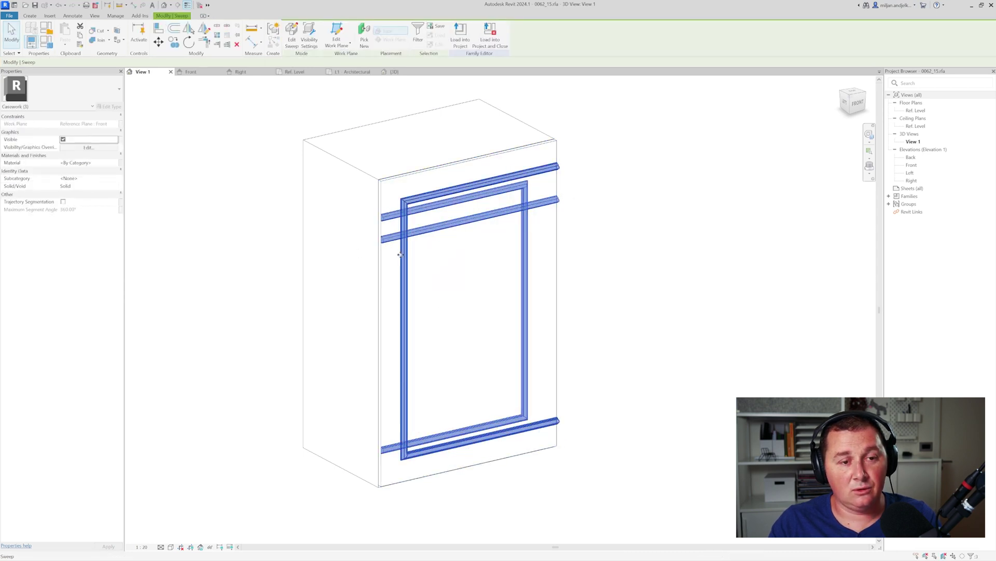
{"action": "left_click", "coordinate": [120, 163]}
{"action": "left_click", "coordinate": [440, 331]}
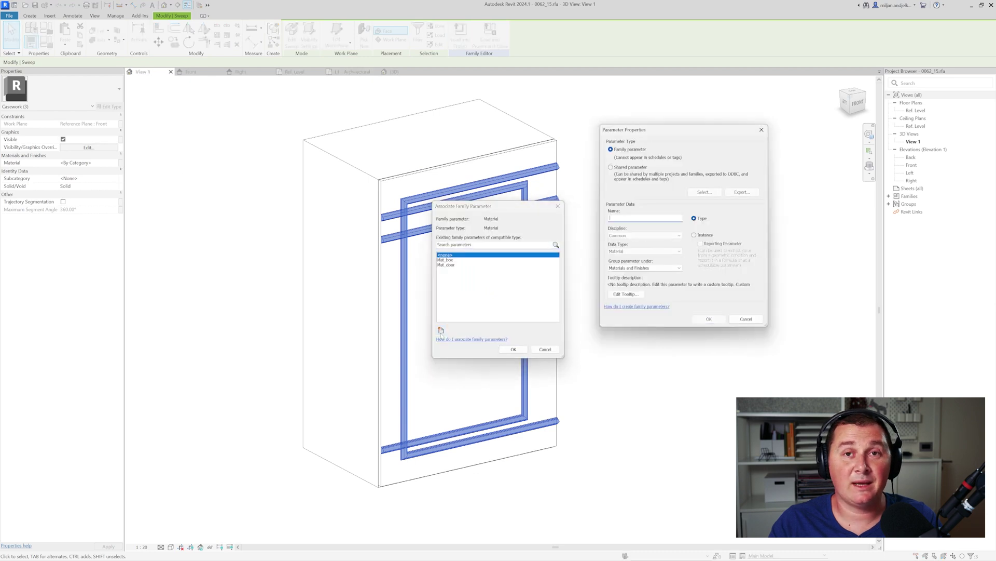
{"action": "type", "text": "Mat_trims"}
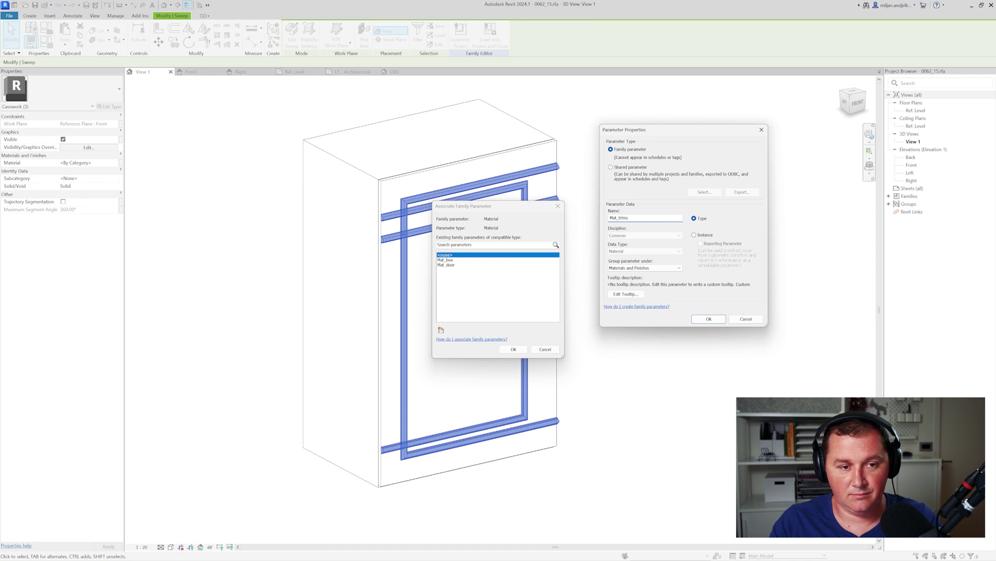
{"action": "key", "text": "Return"}
{"action": "left_click", "coordinate": [514, 349]}
- Reload the family into the project, overwriting the existing version and its parameter values, and return to the project's 3D view
{"action": "left_click", "coordinate": [292, 34]}
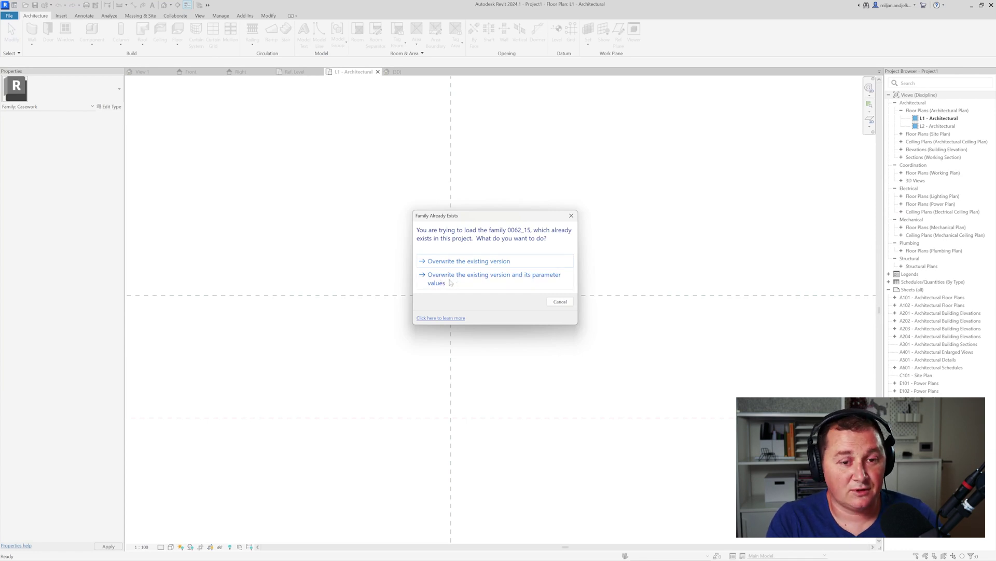
{"action": "left_click", "coordinate": [451, 282]}
{"action": "left_click", "coordinate": [395, 71]}
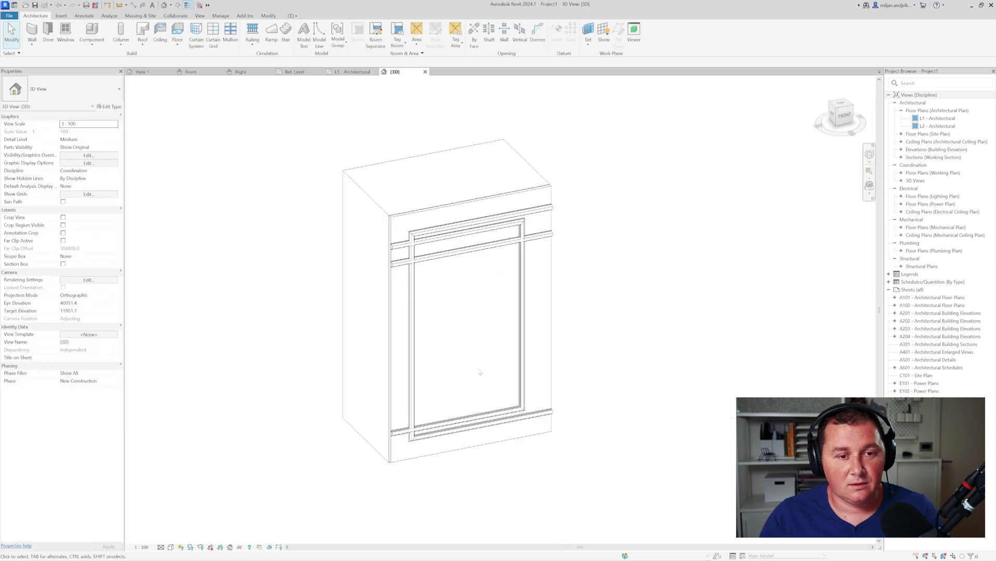
- Assign the Boundary Condition - Fixed material to the placed cabinet type's Mat_box parameter
{"action": "left_click", "coordinate": [336, 238]}
{"action": "left_click", "coordinate": [109, 106]}
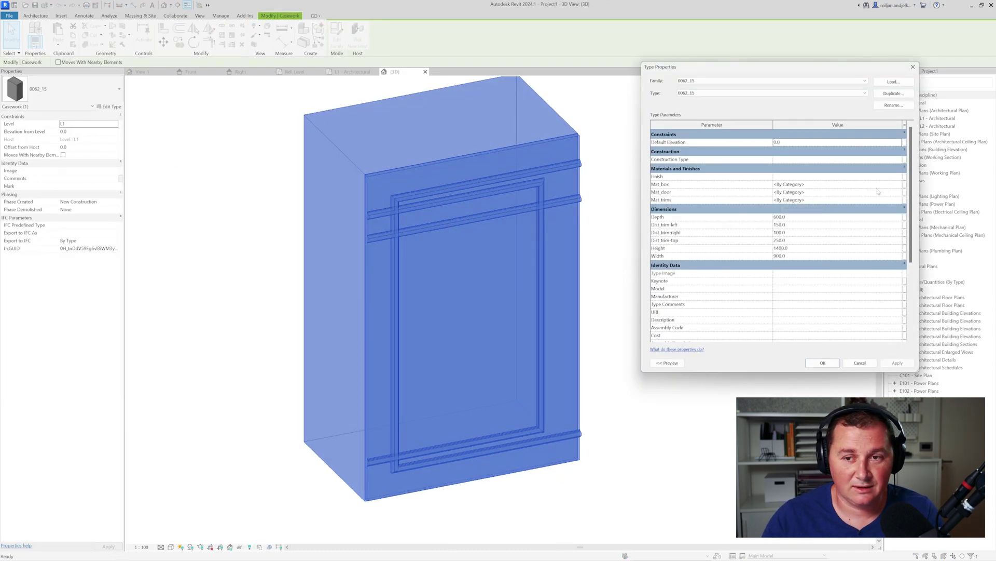
{"action": "left_click", "coordinate": [901, 184]}
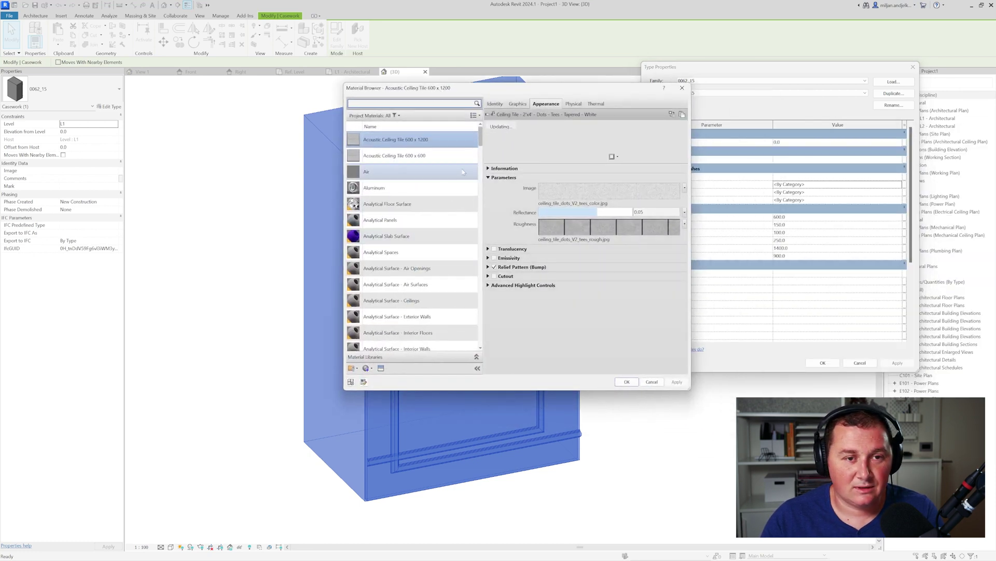
{"action": "scroll", "coordinate": [384, 177], "scroll_direction": "down", "scroll_amount": 7}
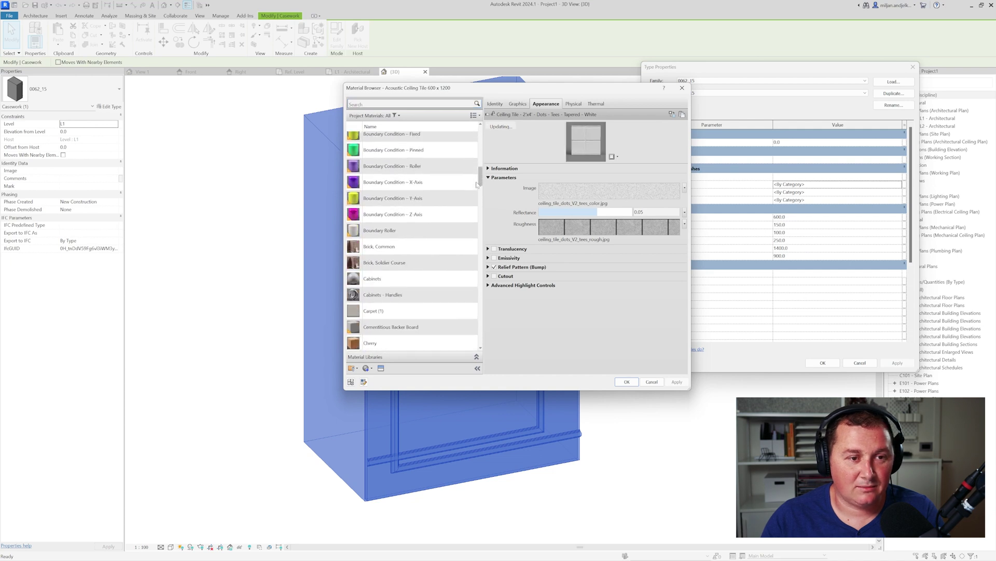
{"action": "left_click", "coordinate": [385, 177]}
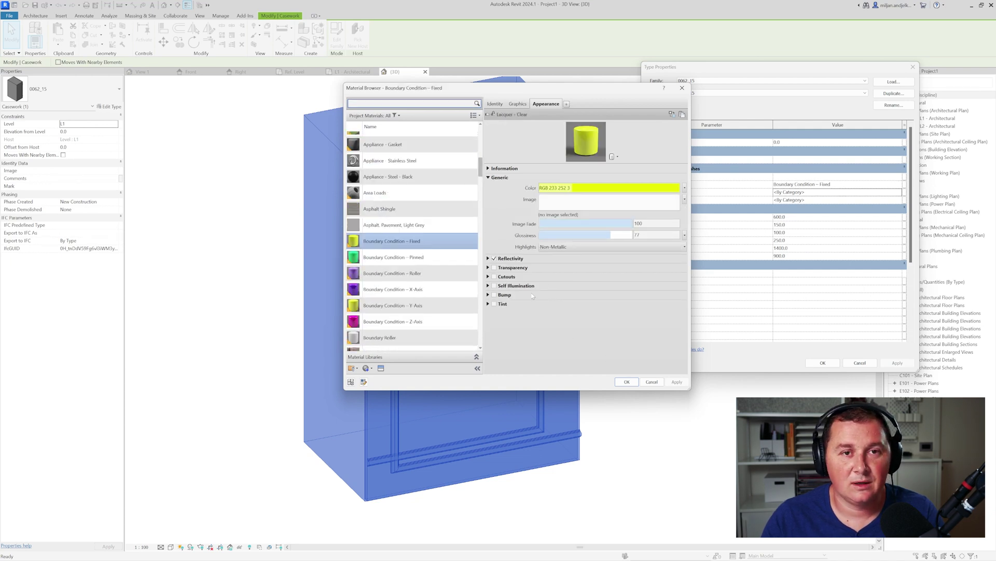
- Assign Boundary Condition - Pinned to Mat_door and Boundary Condition - Roller to Mat_trims, and accept the type properties
{"action": "left_click", "coordinate": [395, 257]}
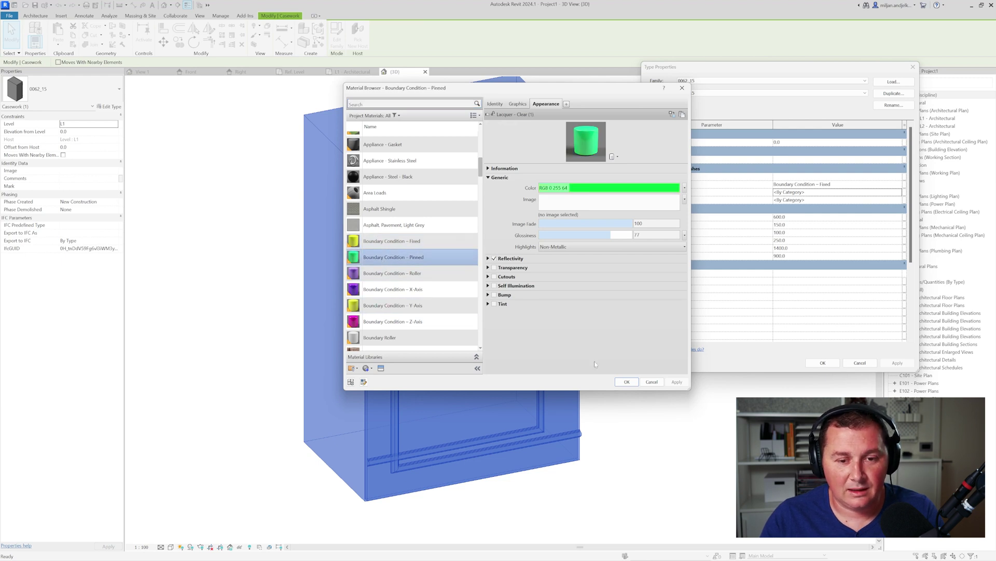
{"action": "left_click", "coordinate": [627, 381]}
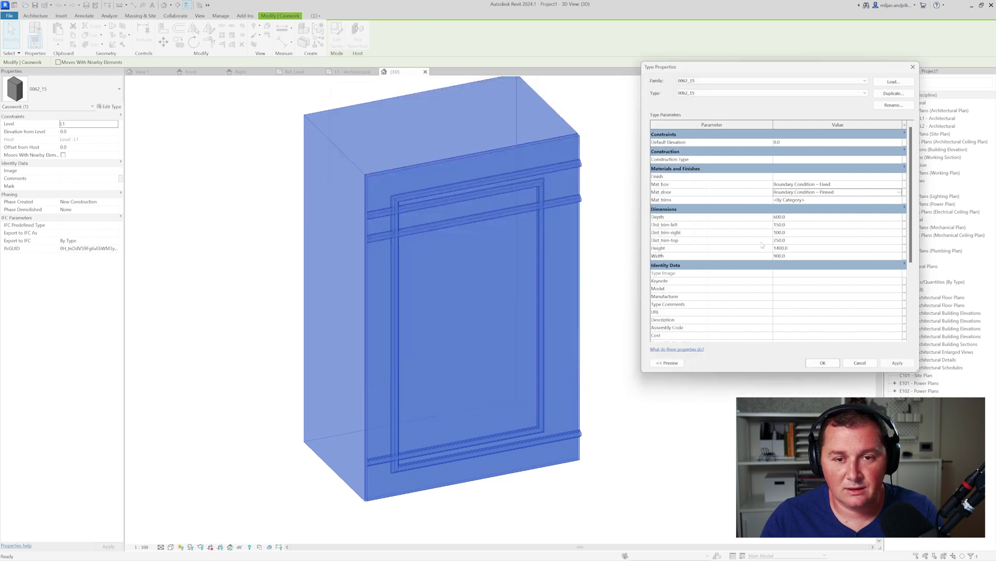
{"action": "left_click", "coordinate": [901, 199]}
{"action": "left_click", "coordinate": [415, 258]}
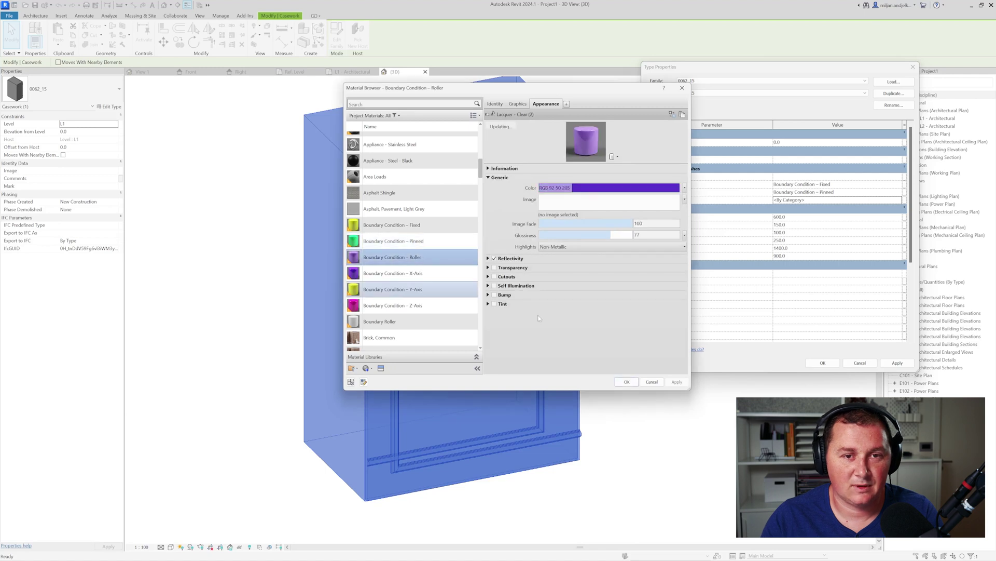
{"action": "left_click", "coordinate": [627, 381]}
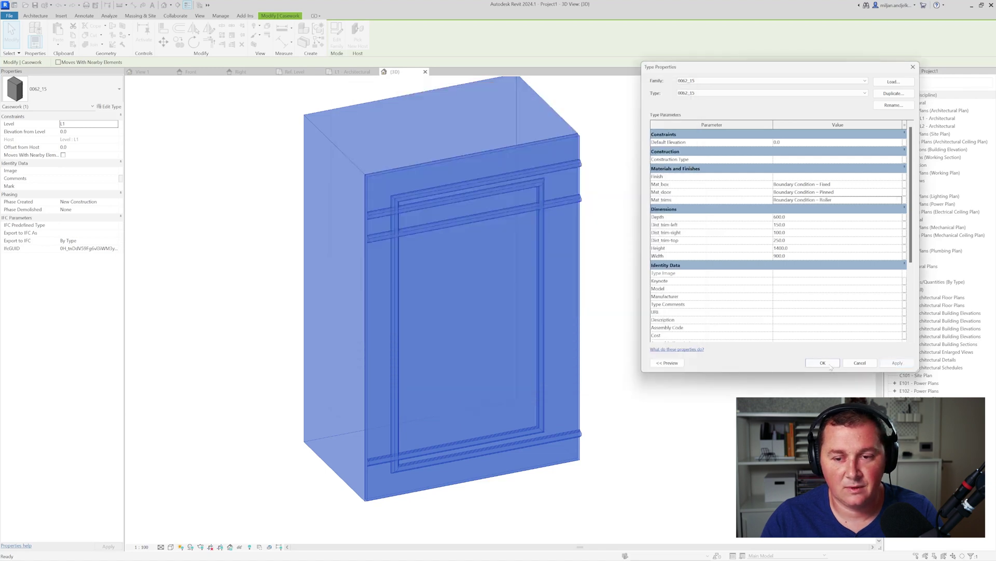
{"action": "left_click", "coordinate": [822, 363]}
{"action": "key", "text": "Escape"}
- Set the project 3D view's visual style to Realistic and inspect the cabinet's materials
{"action": "left_click", "coordinate": [170, 546]}
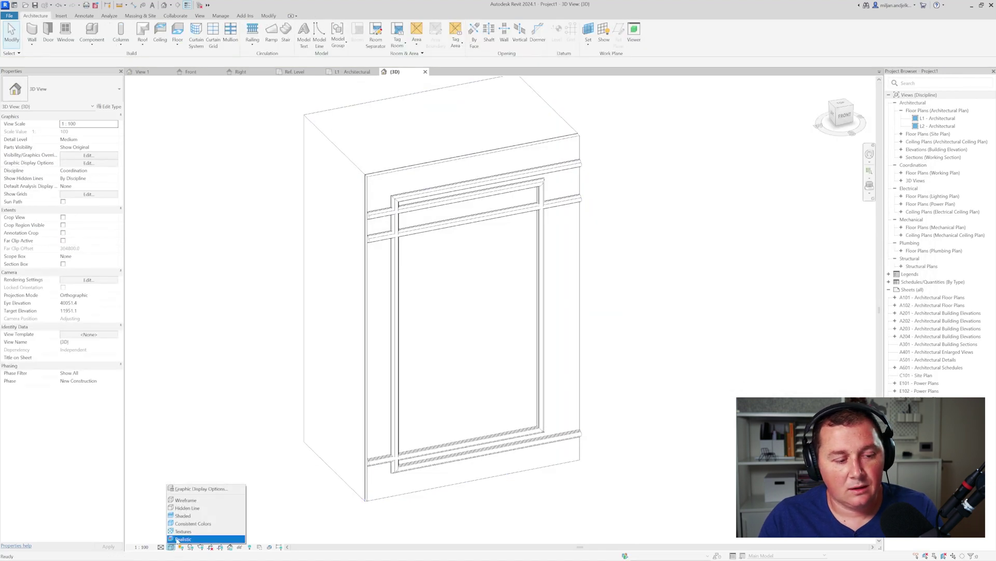
{"action": "left_click", "coordinate": [183, 539]}
{"action": "middle_click_drag", "start_coordinate": [249, 421], "coordinate": [344, 378], "text": "shift"}
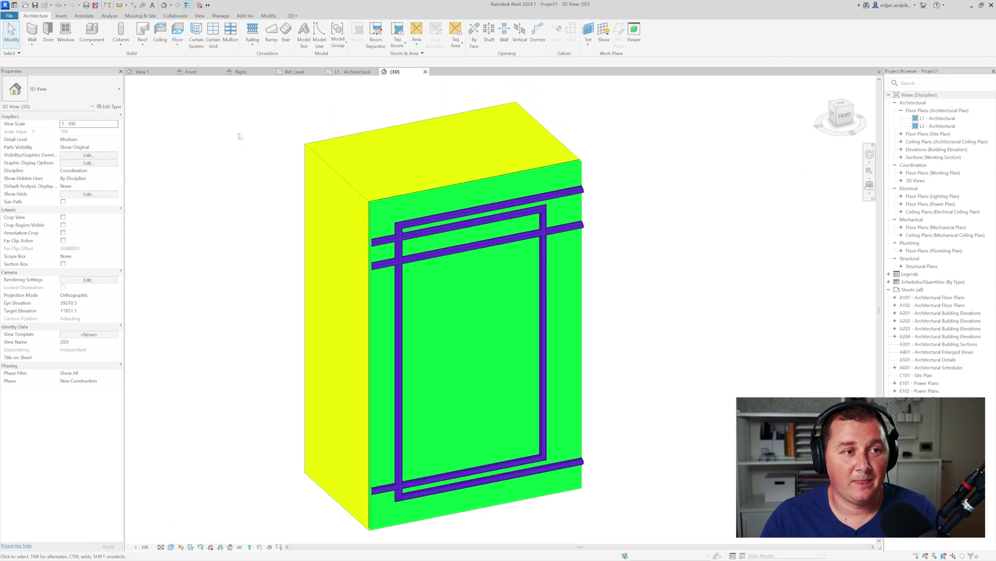
- In the family's 3D view, start a new family parameter named Vis_trim right for the Visible property of the right-hand trim sweep
{"action": "left_click", "coordinate": [148, 73]}
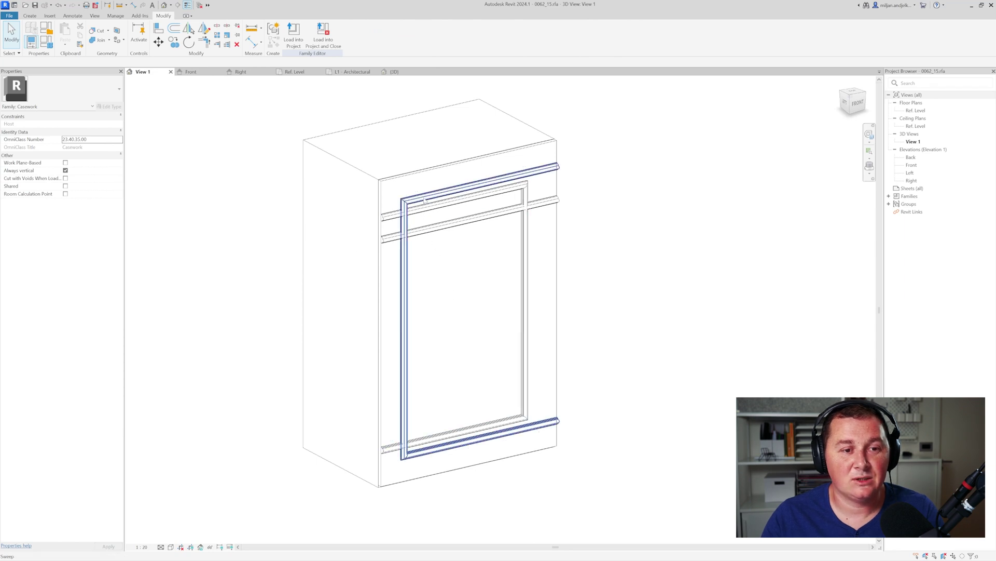
{"action": "left_click", "coordinate": [425, 201]}
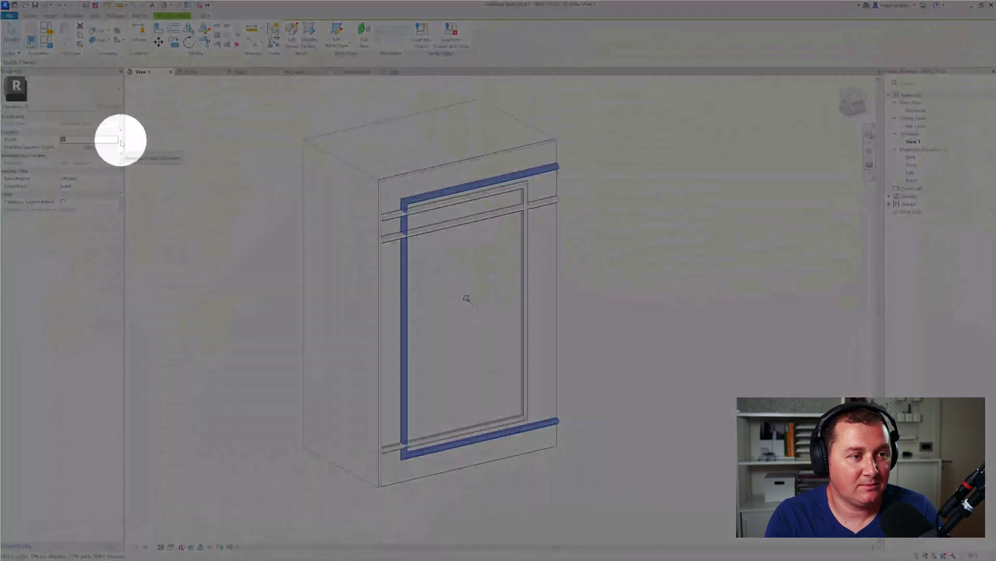
{"action": "left_click", "coordinate": [121, 140]}
{"action": "left_click", "coordinate": [441, 330]}
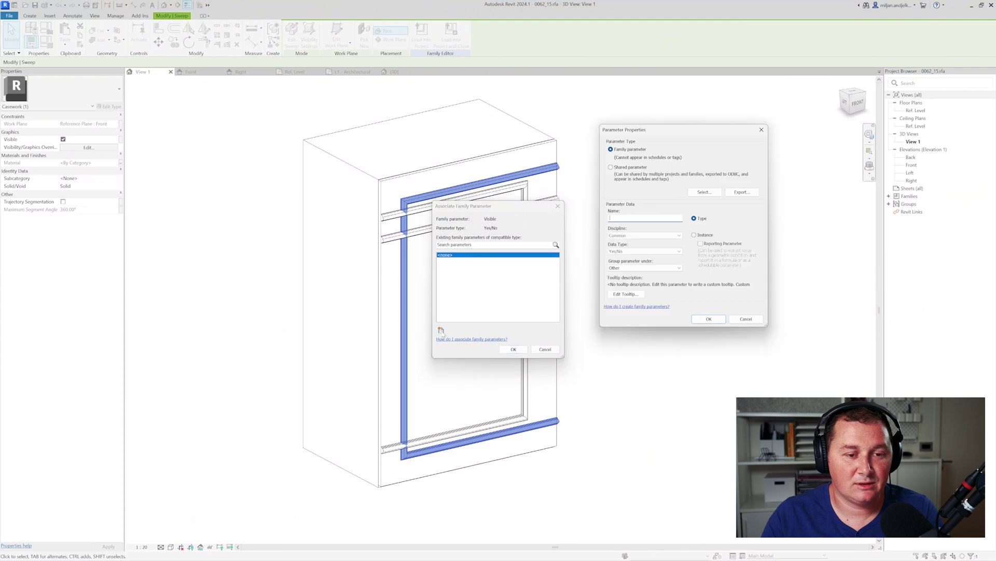
{"action": "type", "text": "Dist_trim-right (default)"}
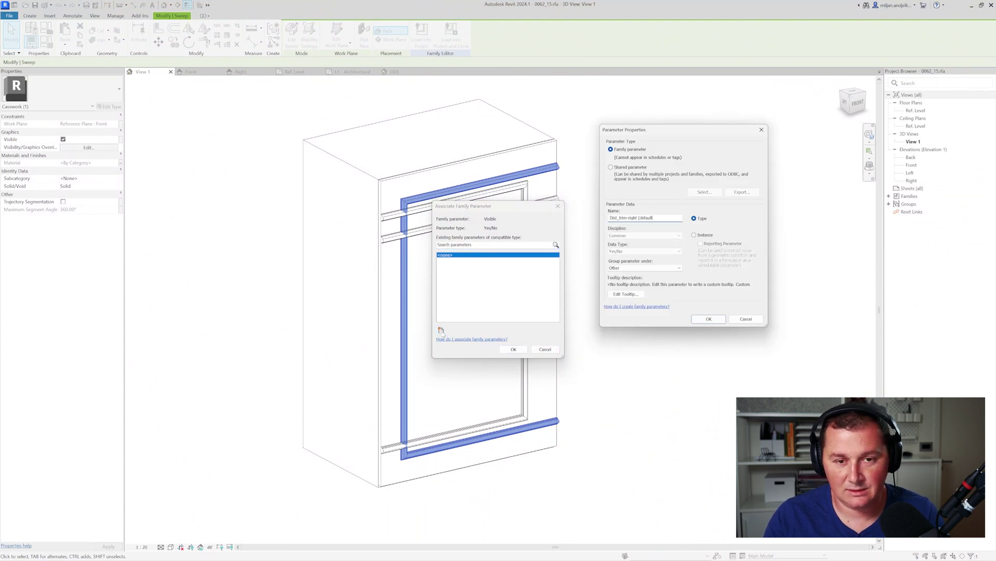
{"action": "key", "text": "ctrl+a"}
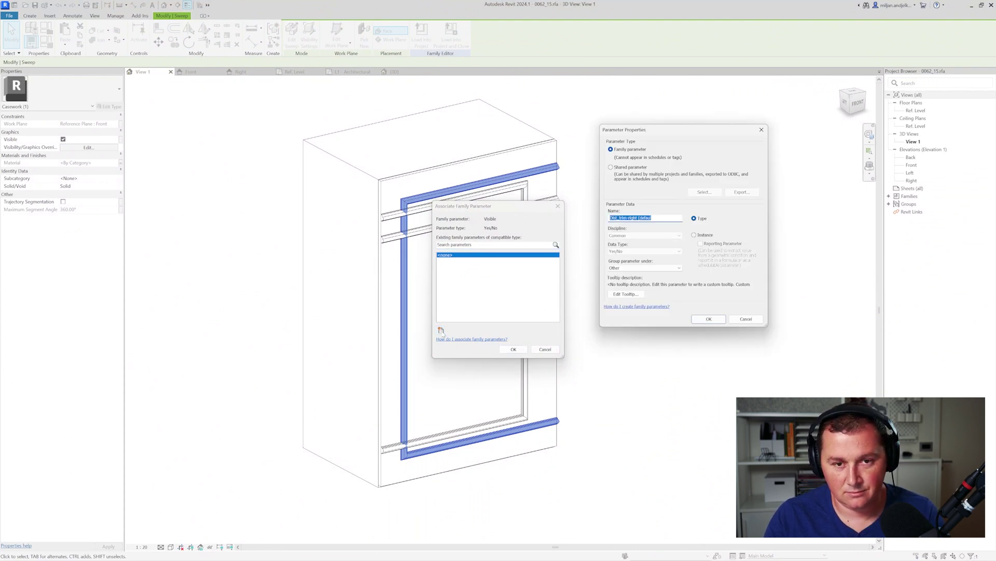
{"action": "type", "text": "V"}
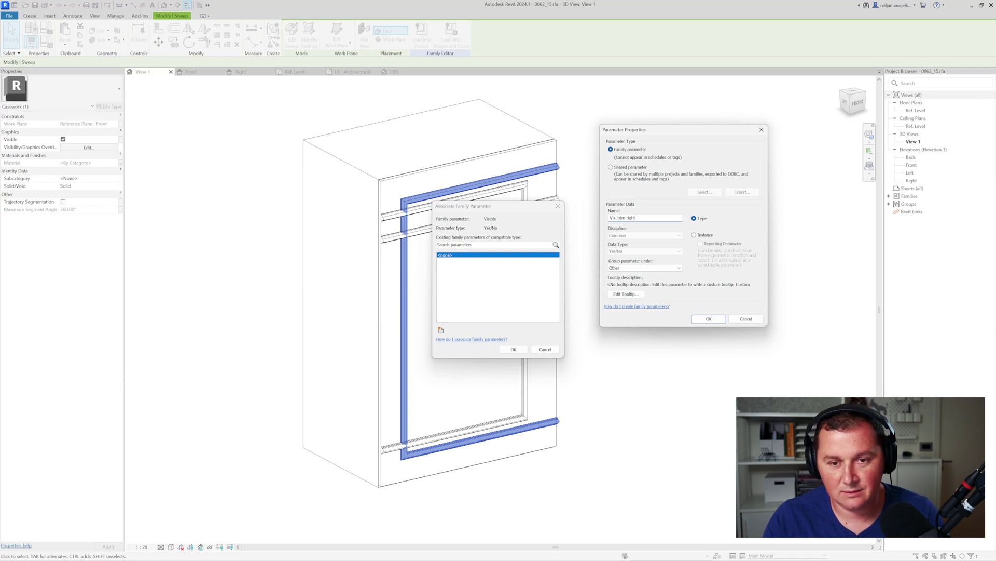
- Make Vis_trim right an instance parameter grouped under Visibility and associate it with the sweep's Visible property
{"action": "left_click", "coordinate": [694, 235]}
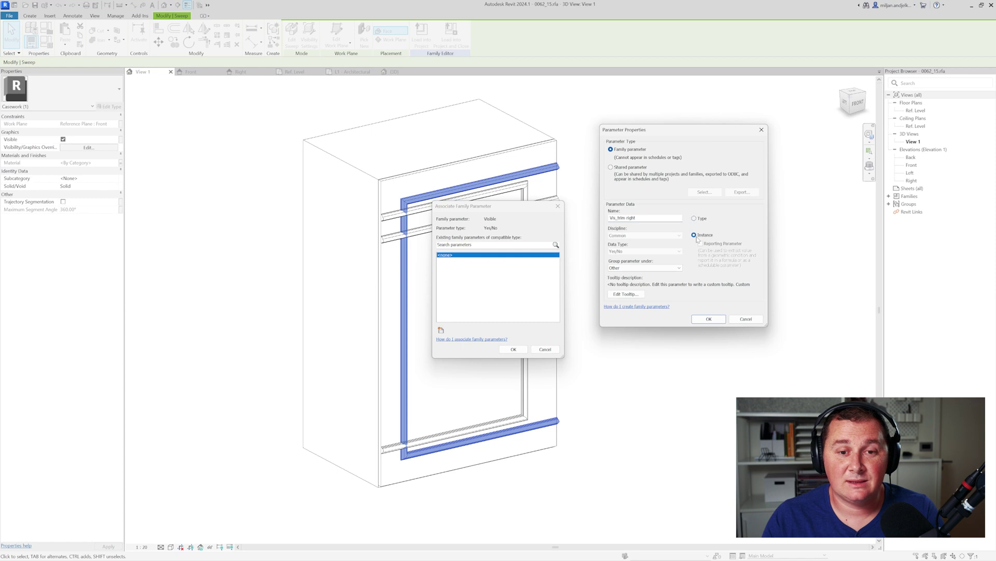
{"action": "left_click", "coordinate": [648, 267]}
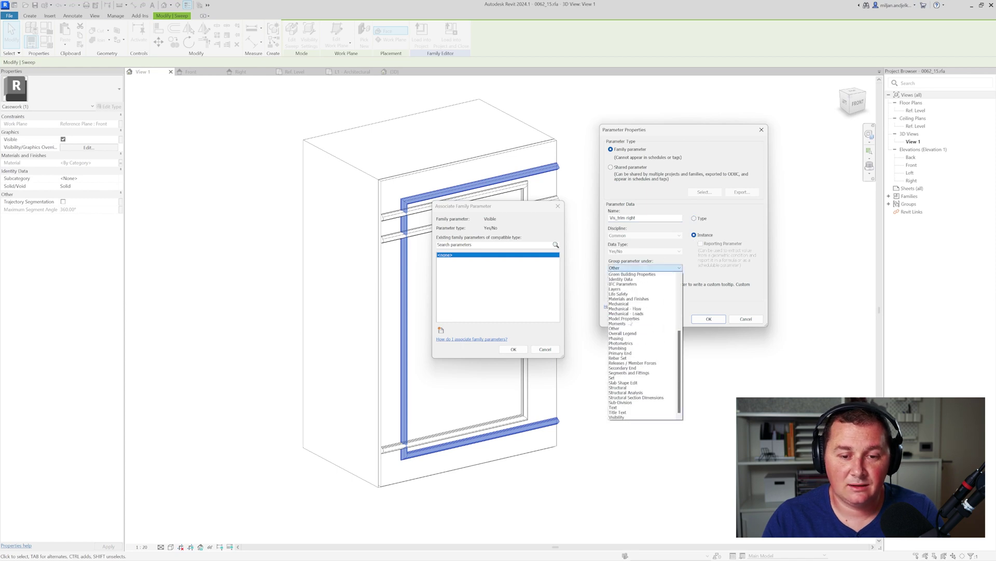
{"action": "left_click", "coordinate": [618, 416]}
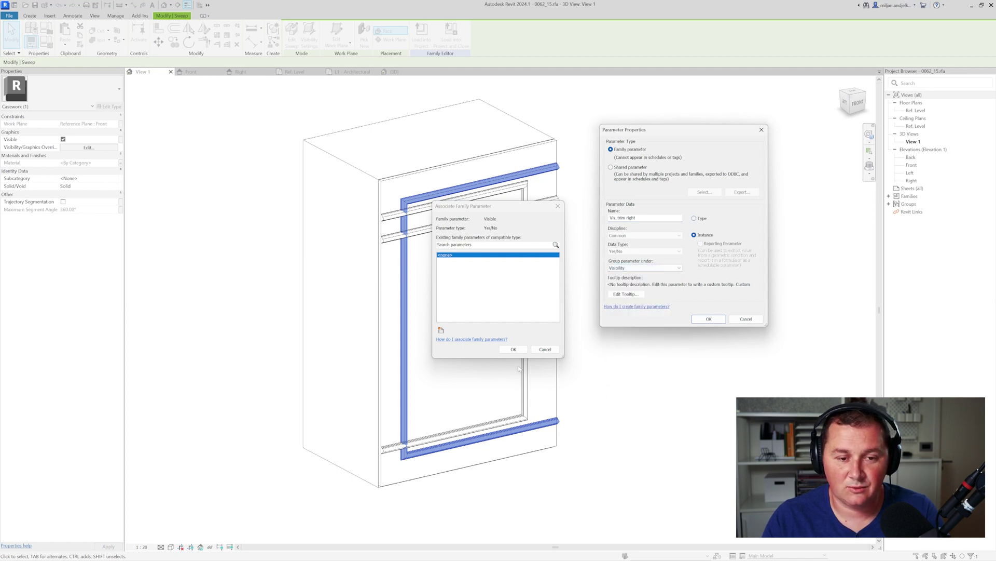
{"action": "key", "text": "Return"}
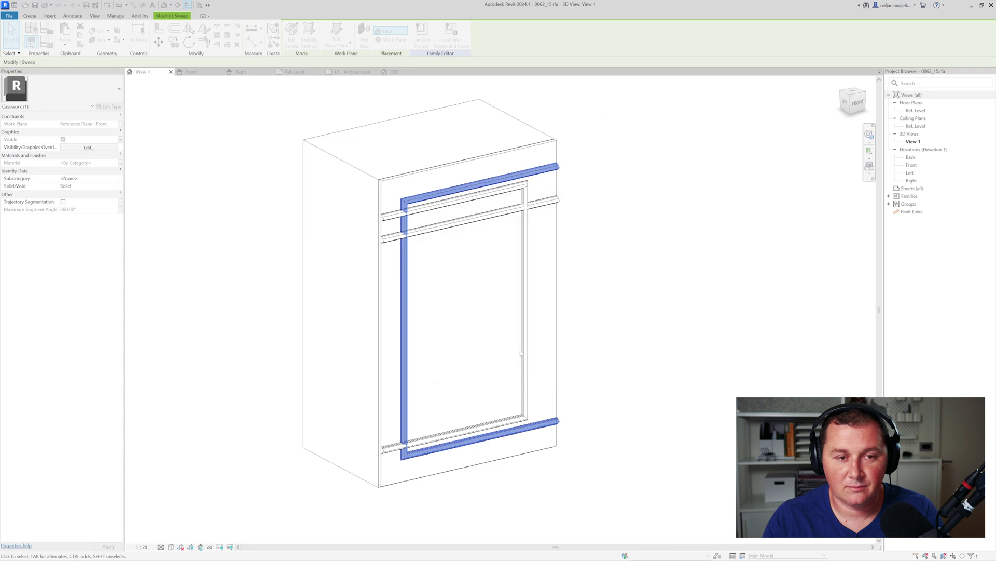
{"action": "left_click", "coordinate": [514, 349]}
- Link the left-hand trim sweep's Visible property to a new instance parameter Vis_trim left, grouped under Visibility
{"action": "left_click", "coordinate": [519, 203]}
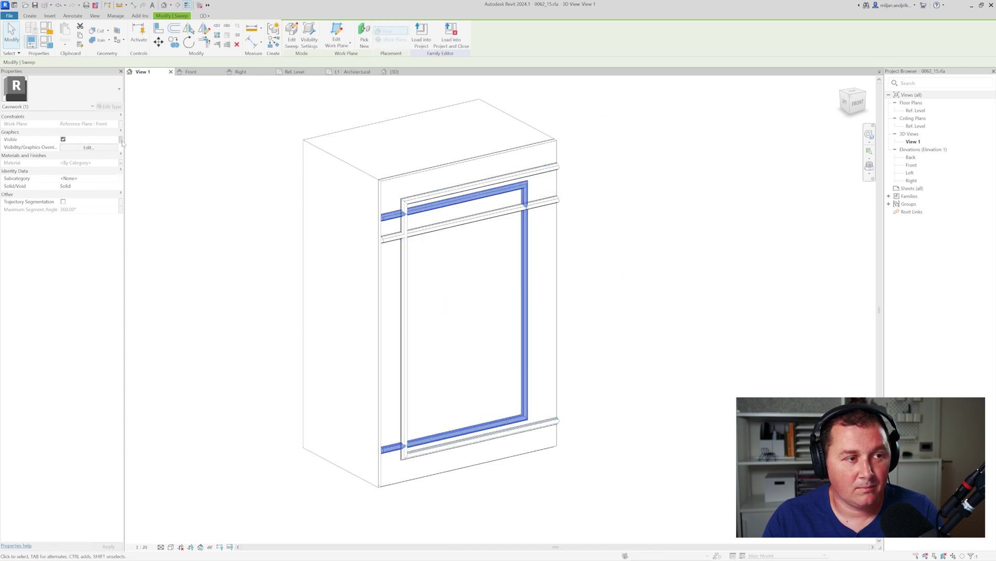
{"action": "left_click", "coordinate": [120, 139]}
{"action": "left_click", "coordinate": [442, 332]}
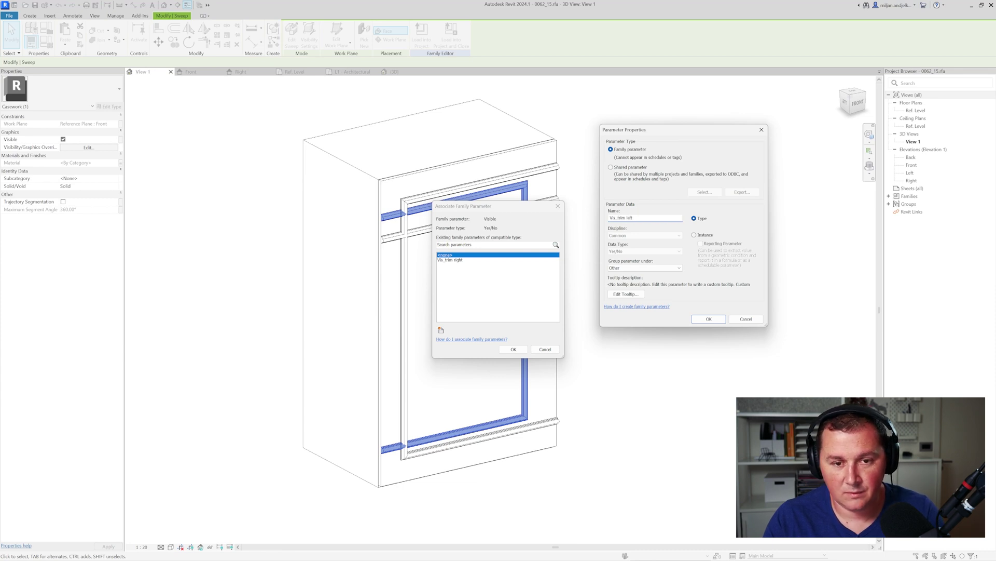
{"action": "left_click", "coordinate": [694, 234]}
{"action": "left_click", "coordinate": [645, 267]}
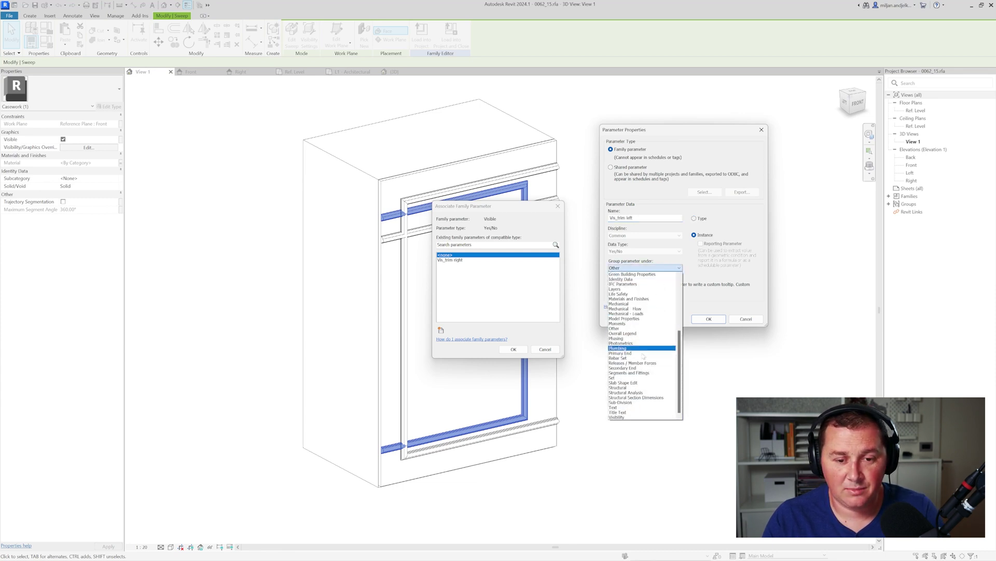
{"action": "left_click", "coordinate": [616, 417]}
{"action": "left_click", "coordinate": [709, 319]}
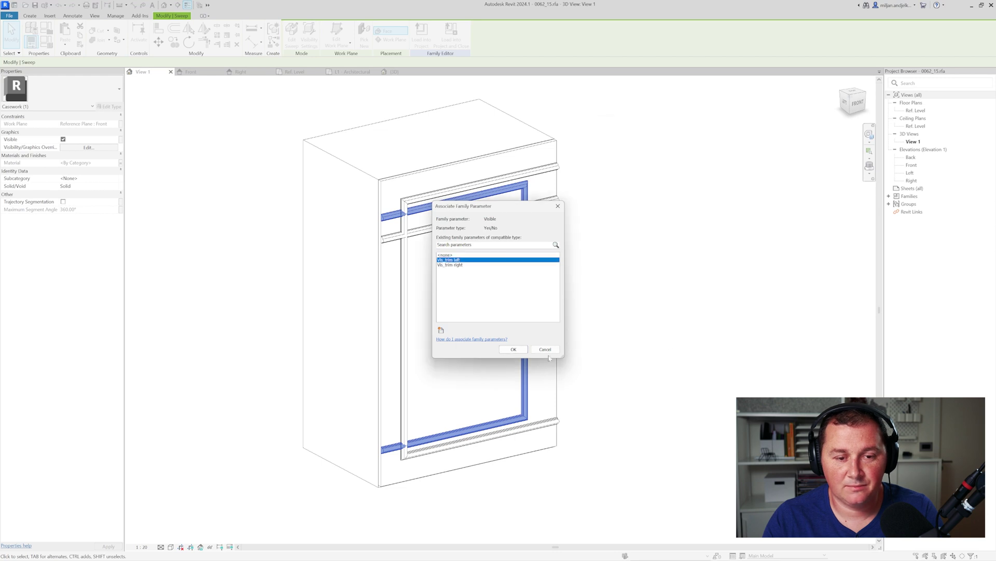
{"action": "left_click", "coordinate": [513, 349]}
- Link the single horizontal top trim sweep's Visible property to a new instance parameter Vis_trim top, grouped under Visibility
{"action": "left_click", "coordinate": [455, 206]}
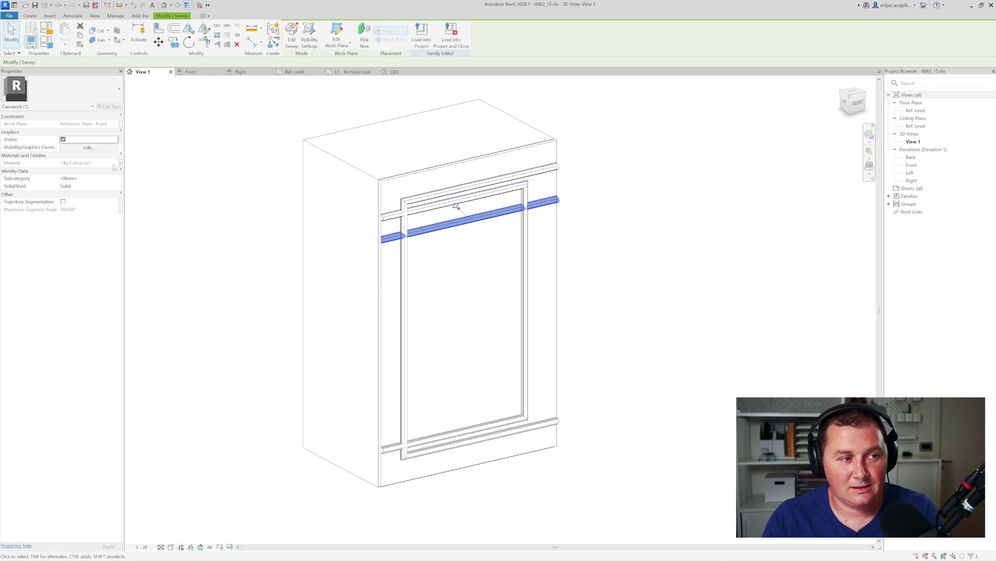
{"action": "left_click", "coordinate": [121, 144]}
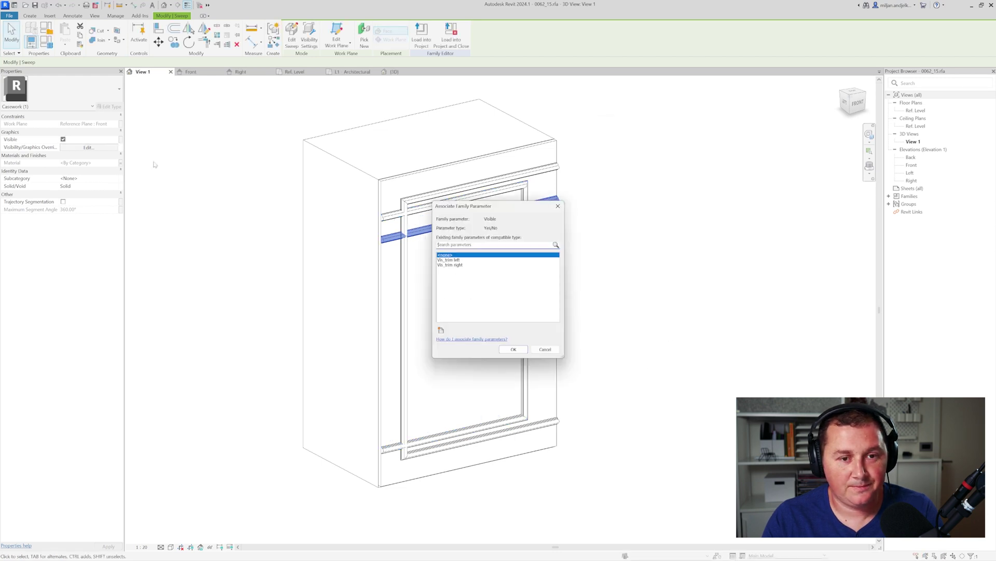
{"action": "left_click", "coordinate": [440, 331]}
{"action": "type", "text": "Vis_trim"}
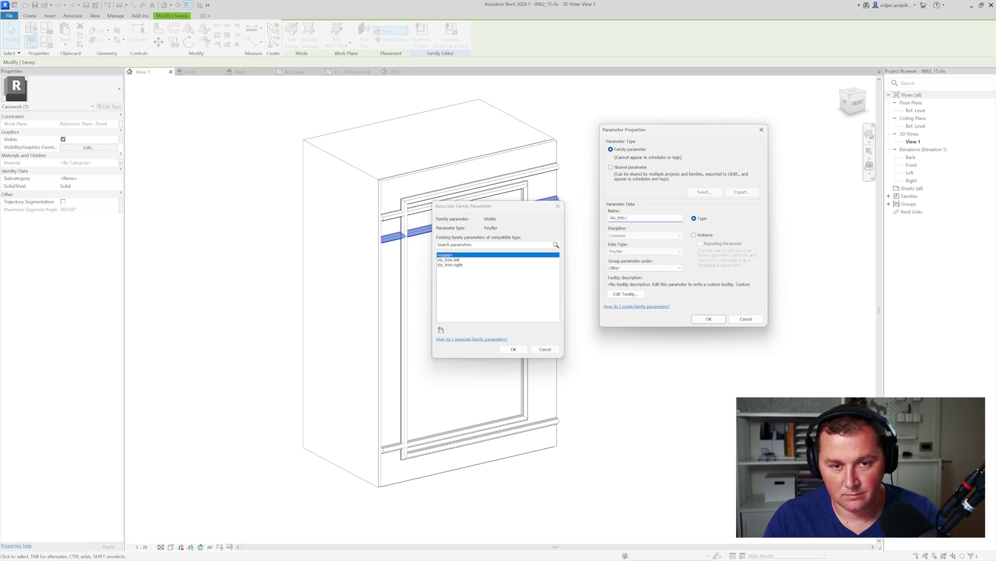
{"action": "left_click", "coordinate": [695, 235]}
{"action": "left_click", "coordinate": [645, 267]}
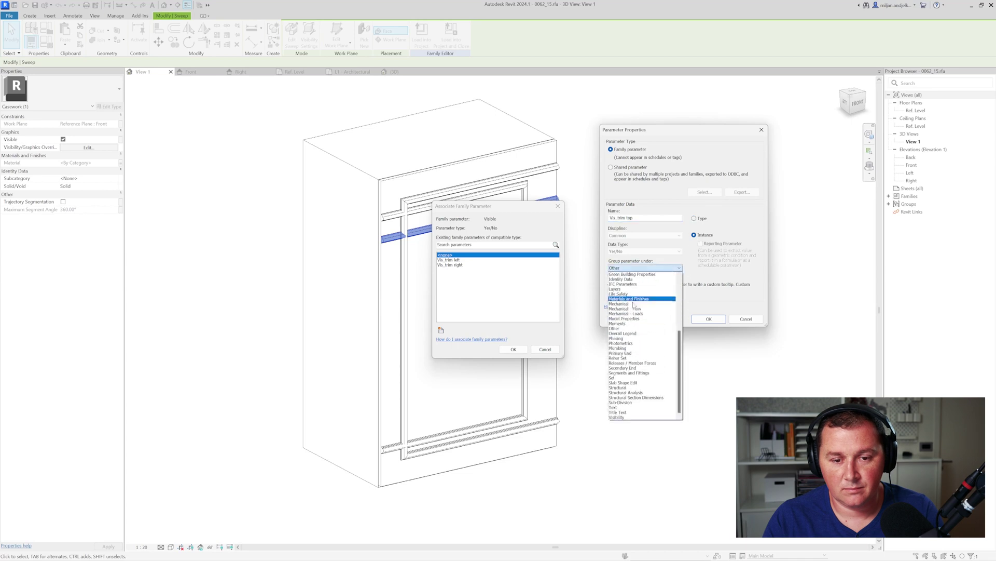
{"action": "left_click", "coordinate": [618, 417]}
{"action": "left_click", "coordinate": [708, 319]}
{"action": "left_click", "coordinate": [514, 349]}
{"action": "left_click", "coordinate": [673, 334]}
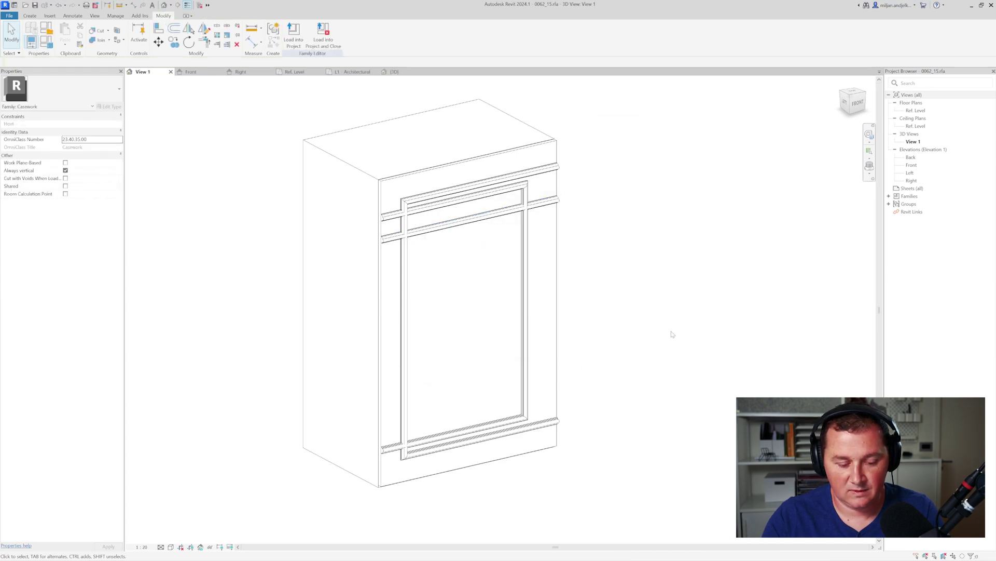
- Load the updated family into the project, overwriting the existing version and its parameter values, and return to the project's 3D view
{"action": "left_click", "coordinate": [293, 46]}
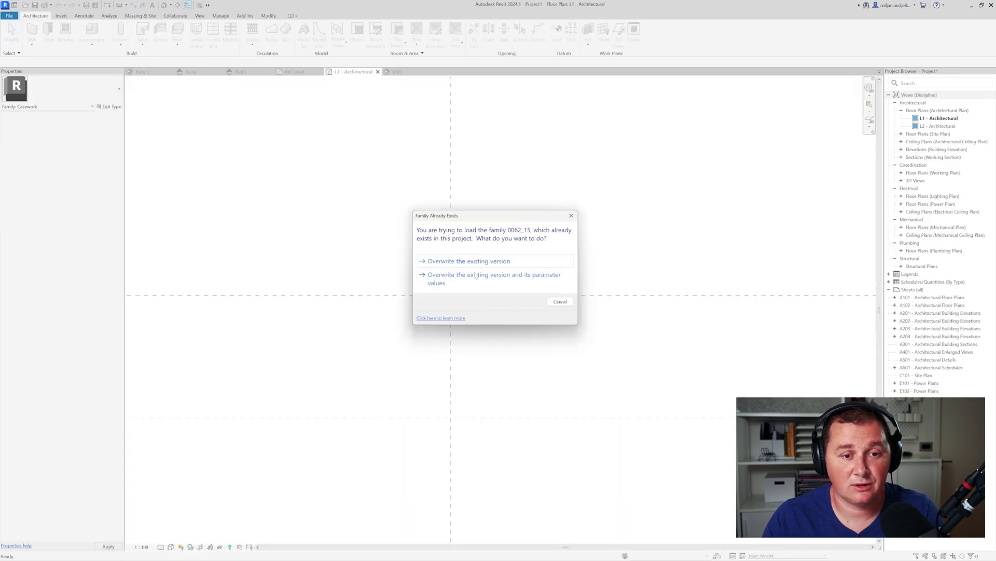
{"action": "left_click", "coordinate": [468, 284]}
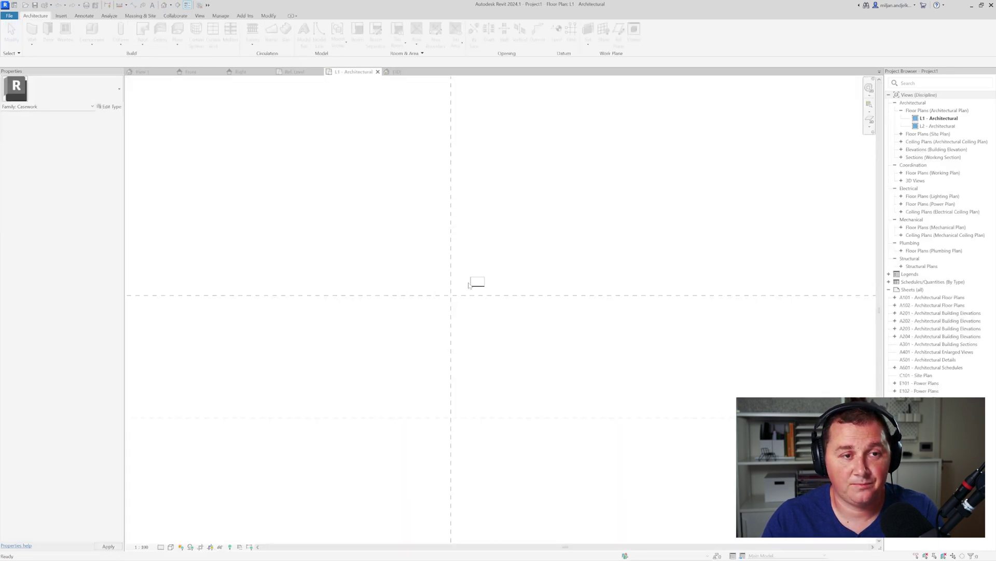
{"action": "left_click", "coordinate": [469, 283]}
{"action": "left_click", "coordinate": [395, 71]}
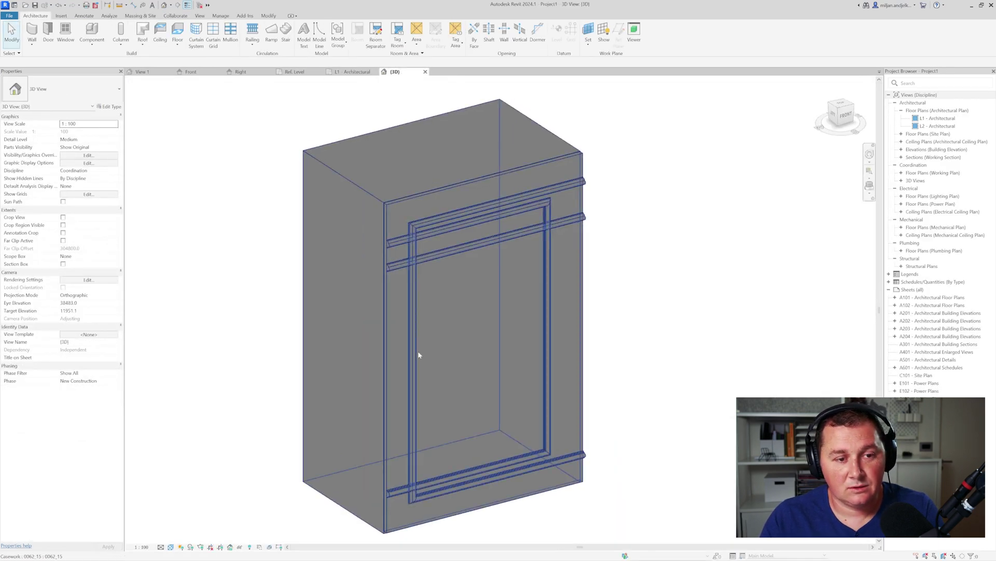
- Assign the Boundary Condition - Fixed material to Mat_box in the placed cabinet's type properties
{"action": "middle_click_drag", "start_coordinate": [418, 351], "coordinate": [450, 315]}
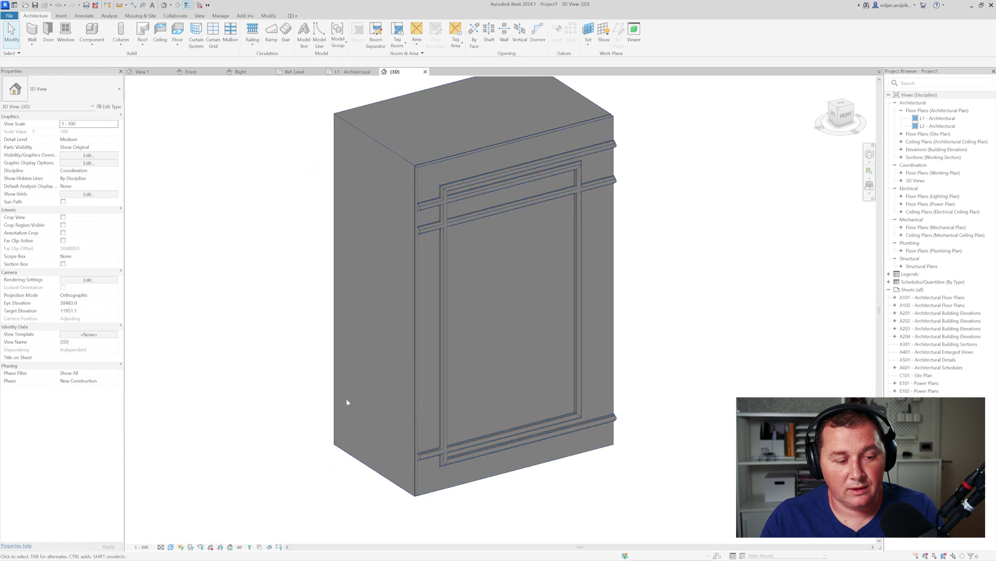
{"action": "left_click", "coordinate": [400, 162]}
{"action": "left_click", "coordinate": [108, 107]}
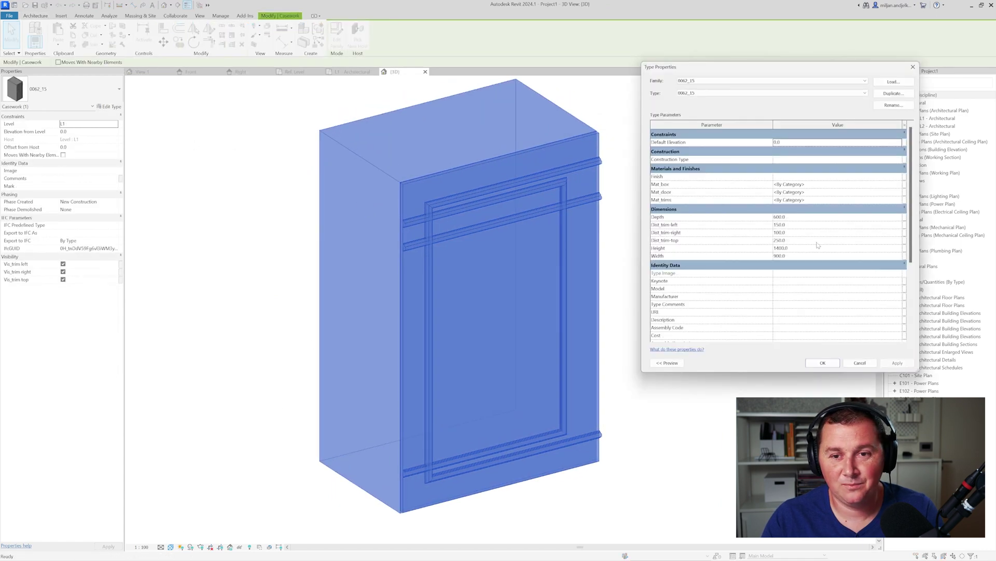
{"action": "left_click", "coordinate": [885, 185]}
{"action": "left_click", "coordinate": [899, 184]}
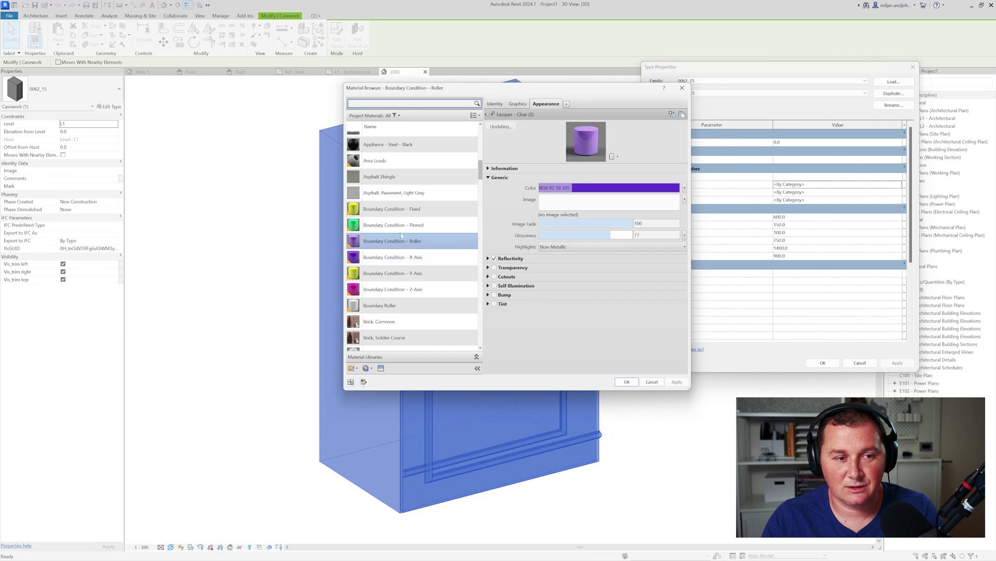
{"action": "left_click", "coordinate": [396, 209]}
{"action": "left_click", "coordinate": [627, 381]}
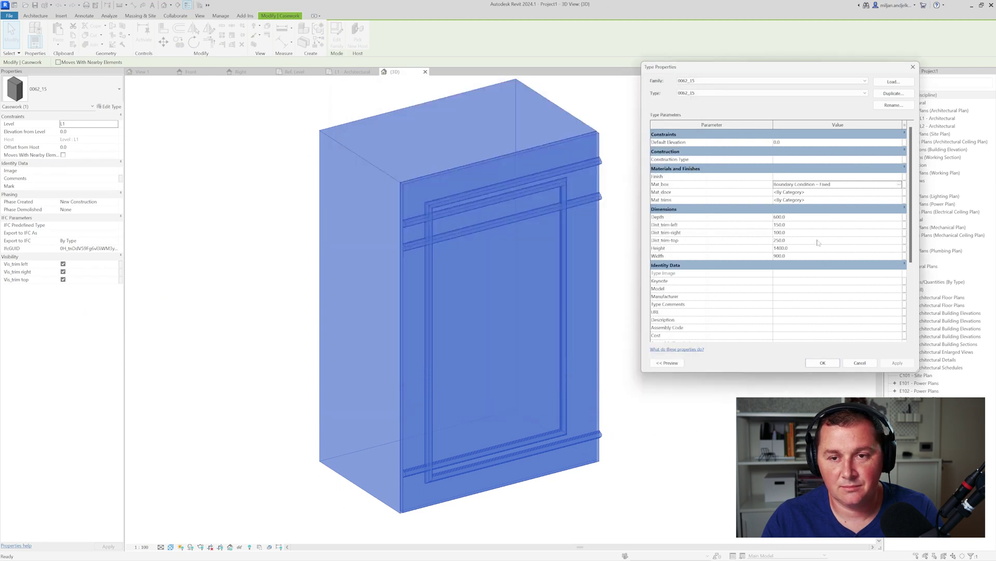
- Assign the Boundary Condition - Pinned material to the cabinet type's Mat_door parameter
{"action": "left_click", "coordinate": [898, 193]}
{"action": "left_click", "coordinate": [900, 192]}
{"action": "left_click", "coordinate": [393, 257]}
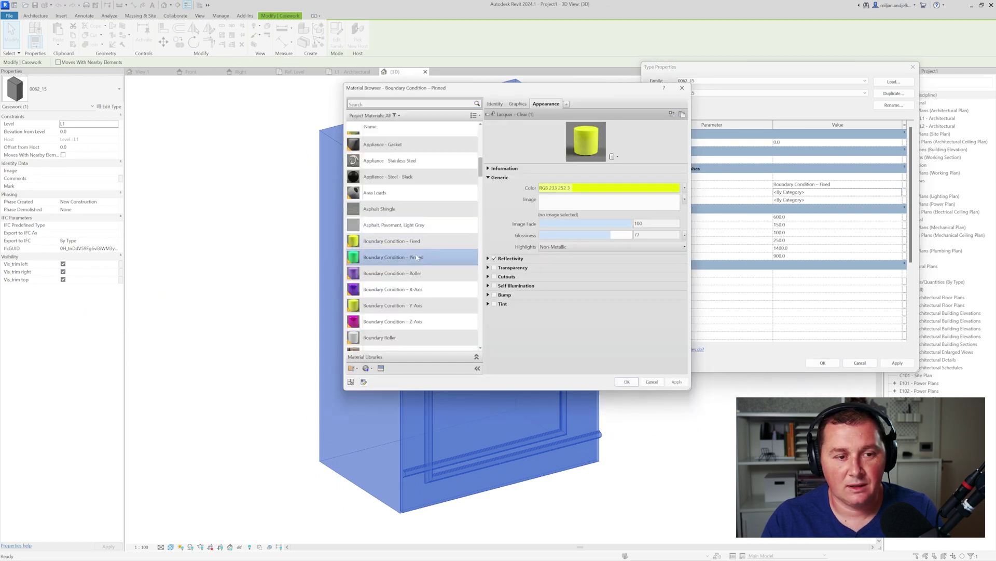
{"action": "left_click", "coordinate": [626, 381]}
- Assign the Boundary Condition - X-Axis material to Mat_trims and accept the type properties
{"action": "left_click", "coordinate": [899, 200]}
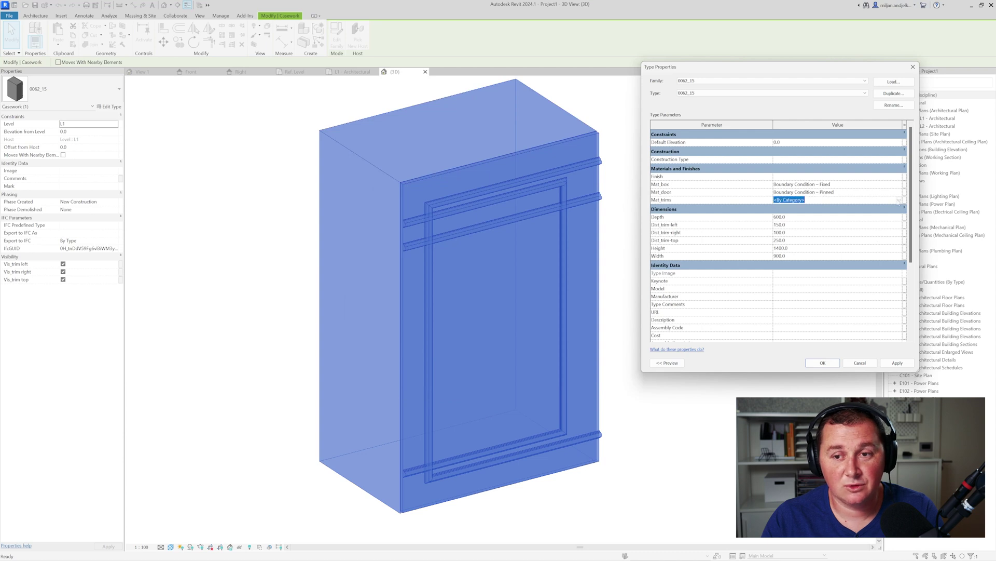
{"action": "left_click", "coordinate": [900, 199]}
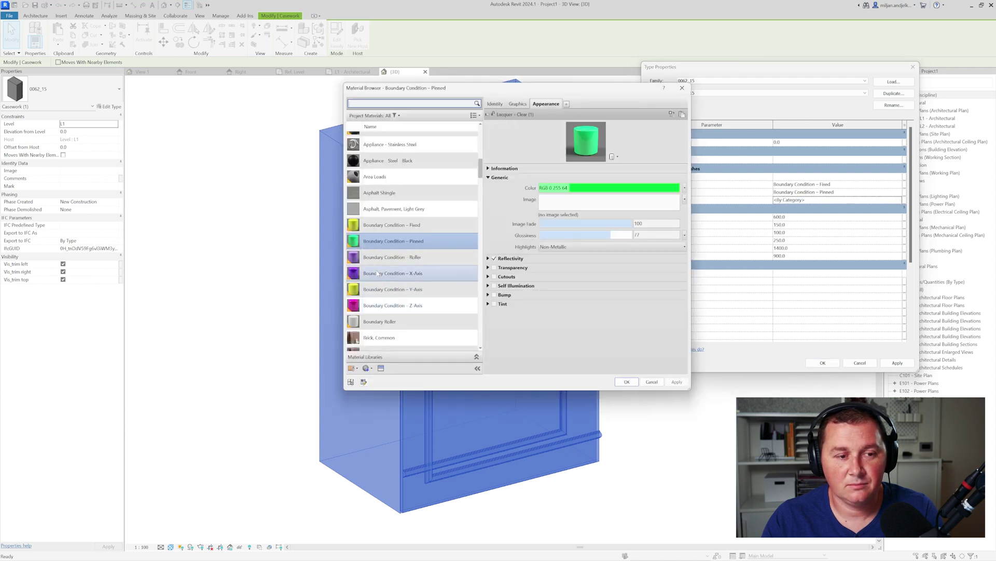
{"action": "left_click", "coordinate": [393, 273]}
{"action": "left_click", "coordinate": [626, 381]}
{"action": "left_click", "coordinate": [898, 362]}
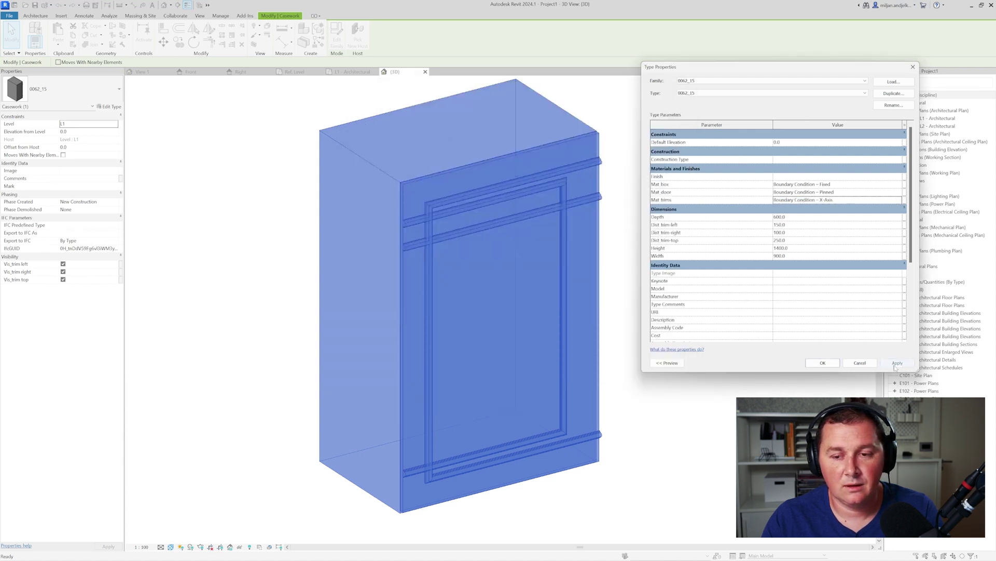
{"action": "left_click", "coordinate": [825, 364]}
{"action": "left_click", "coordinate": [704, 353]}
{"action": "scroll", "coordinate": [678, 347], "scroll_direction": "down", "scroll_amount": 1}
{"action": "middle_click_drag", "start_coordinate": [524, 361], "coordinate": [489, 353]}
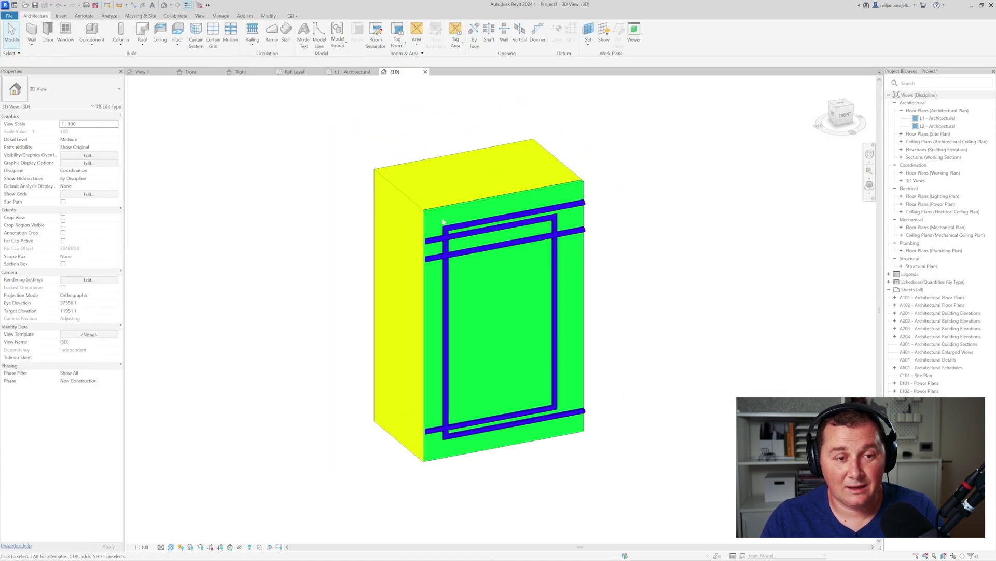
- Turn off Vis_trim left and Vis_trim right for the placed cabinet
{"action": "left_click", "coordinate": [456, 281]}
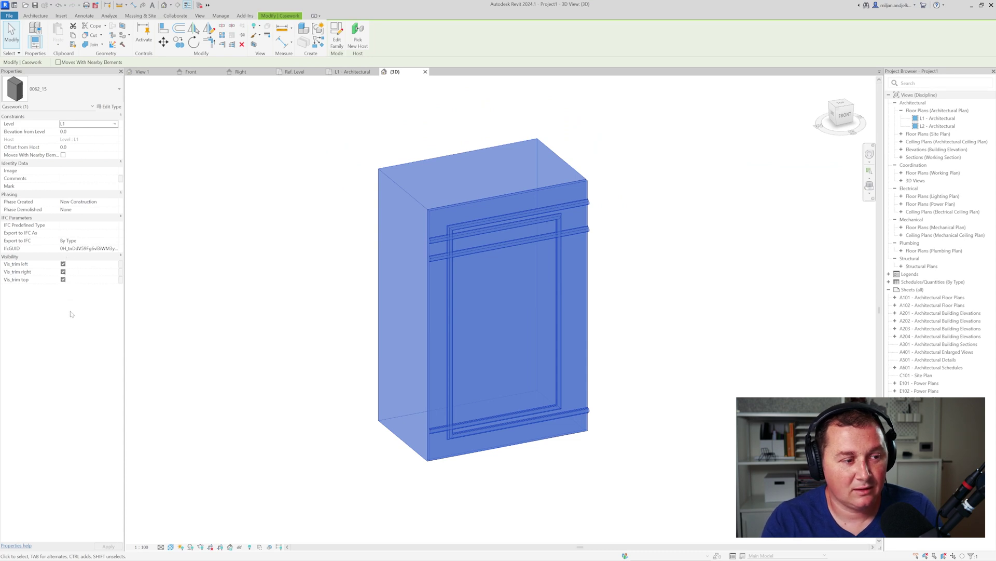
{"action": "left_click", "coordinate": [63, 264]}
{"action": "left_click", "coordinate": [63, 272]}
{"action": "left_click", "coordinate": [263, 326]}
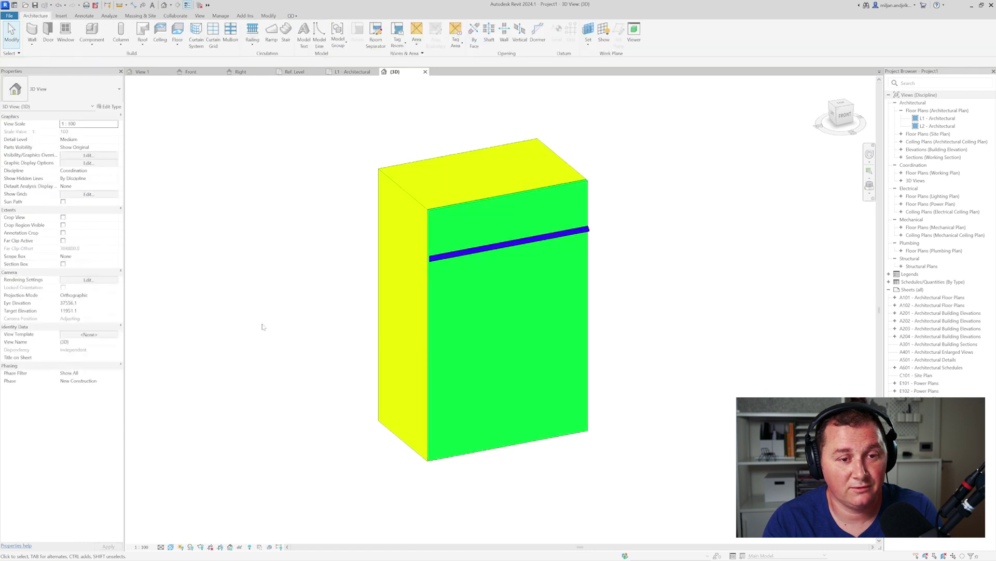
- Turn off Vis_trim top and turn Vis_trim left back on for the cabinet
{"action": "left_click", "coordinate": [445, 261]}
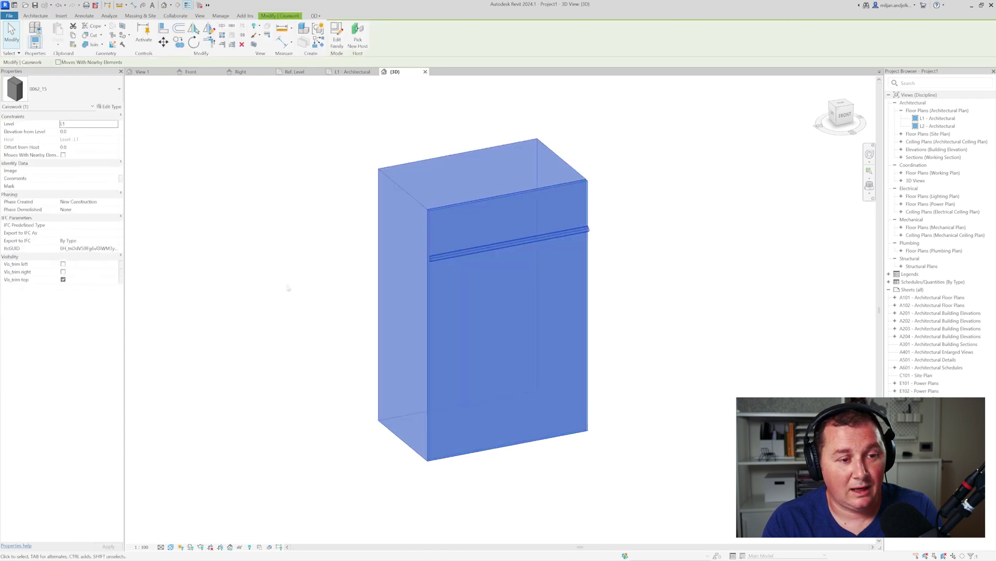
{"action": "left_click", "coordinate": [63, 280]}
{"action": "left_click", "coordinate": [64, 263]}
{"action": "left_click", "coordinate": [244, 313]}
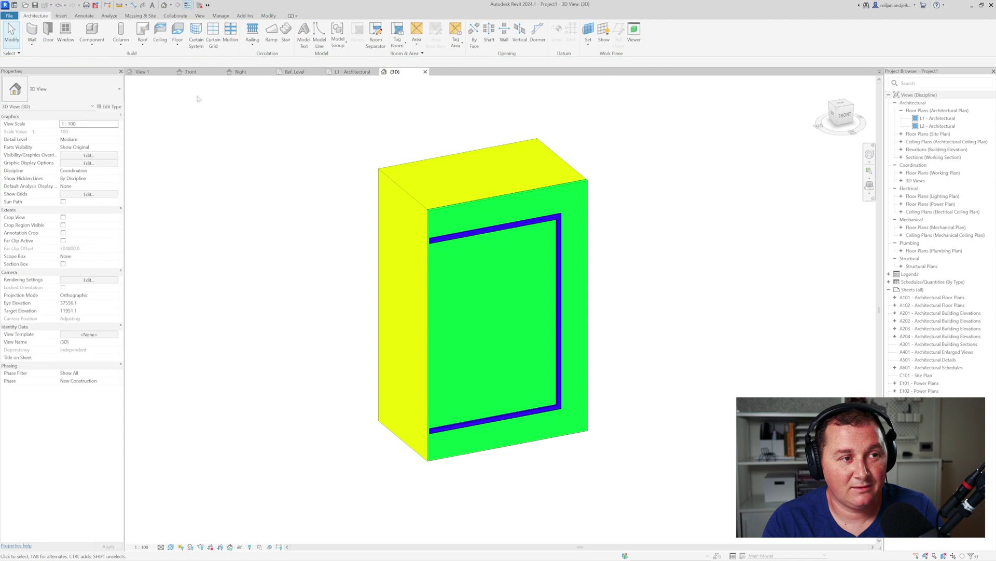
- Copy the cabinet twice in the L1 - Architectural plan so three cabinets stand side by side with touching edges
{"action": "left_click", "coordinate": [353, 72]}
{"action": "left_click", "coordinate": [475, 284]}
{"action": "scroll", "coordinate": [475, 285], "scroll_direction": "up", "scroll_amount": 5}
{"action": "key", "text": "c"}
{"action": "key", "text": "o"}
{"action": "left_click", "coordinate": [571, 282]}
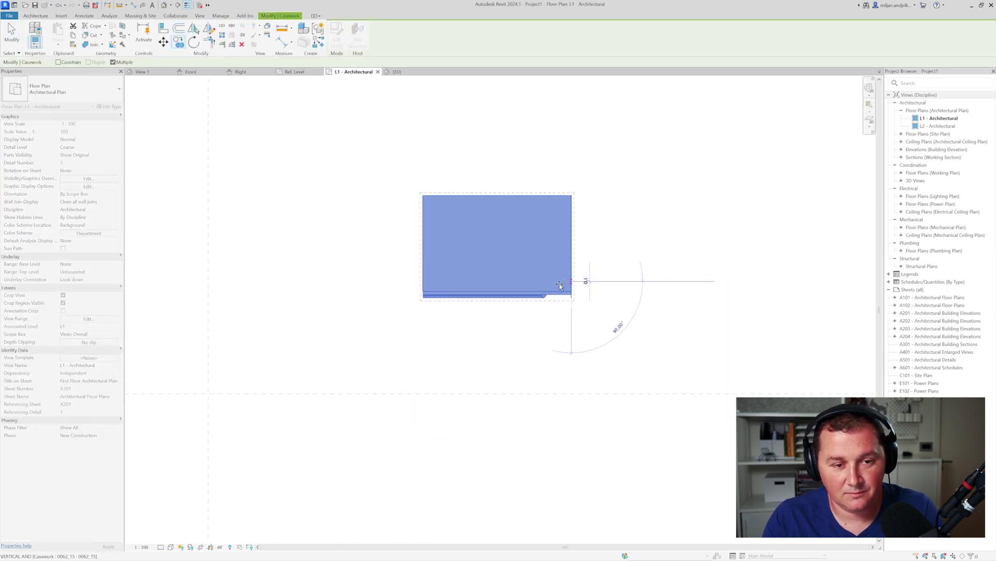
{"action": "left_click", "coordinate": [423, 283]}
{"action": "left_click", "coordinate": [274, 280]}
{"action": "middle_click_drag", "start_coordinate": [259, 288], "coordinate": [439, 291]}
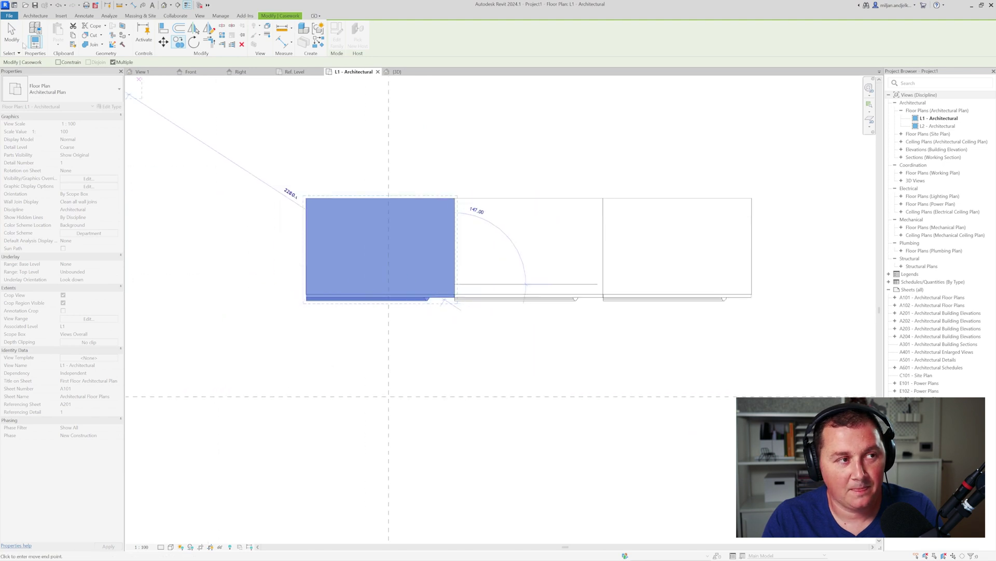
{"action": "left_click", "coordinate": [444, 301]}
{"action": "key", "text": "Escape"}
- In the 3D view, turn on Vis_trim top and turn off Vis_trim left for the middle cabinet
{"action": "left_click", "coordinate": [396, 71]}
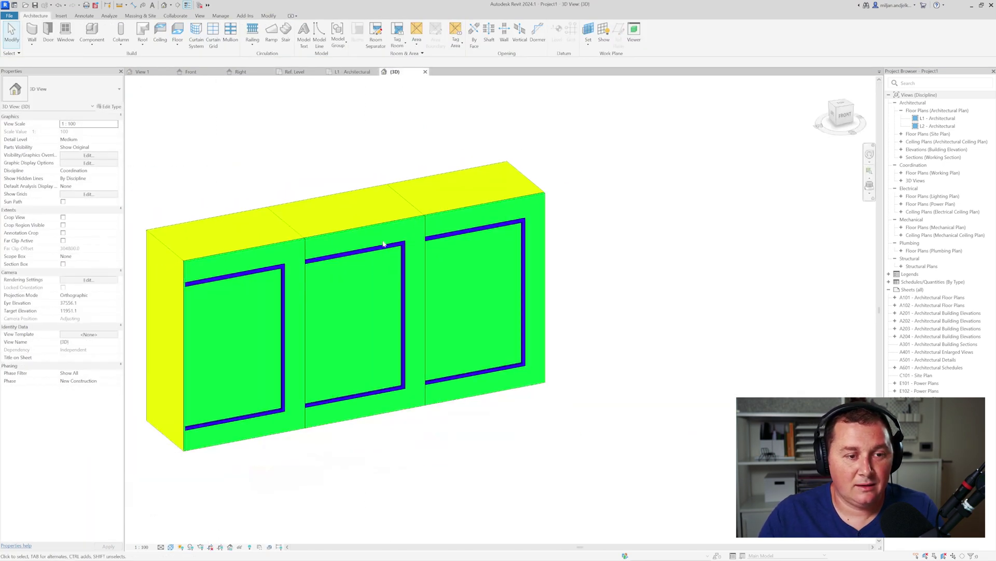
{"action": "left_click", "coordinate": [369, 229]}
{"action": "middle_click_drag", "start_coordinate": [369, 228], "coordinate": [513, 222]}
{"action": "left_click", "coordinate": [63, 279]}
{"action": "left_click", "coordinate": [63, 266]}
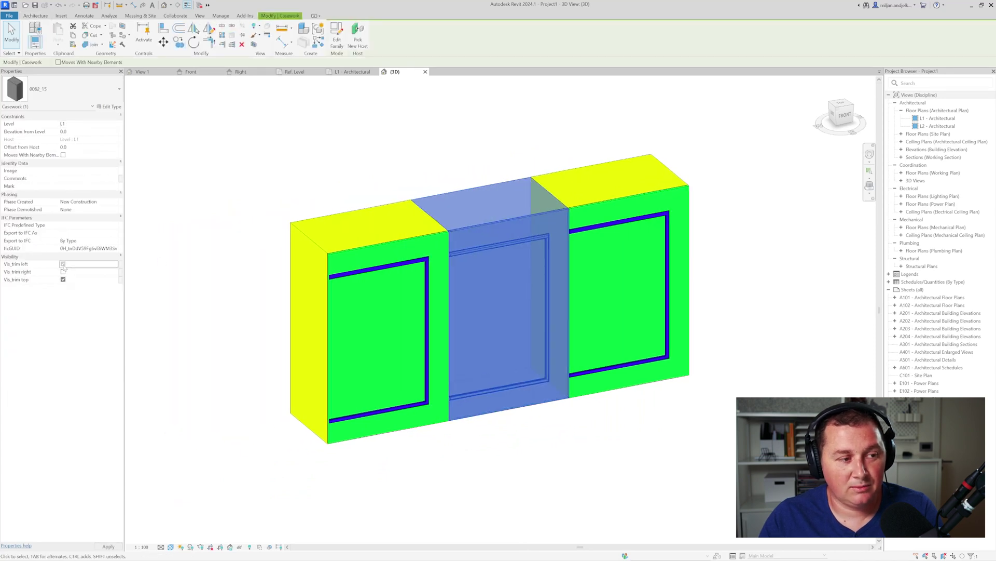
- Turn on Vis_trim right and turn off Vis_trim left for the leftmost cabinet
{"action": "left_click", "coordinate": [387, 244]}
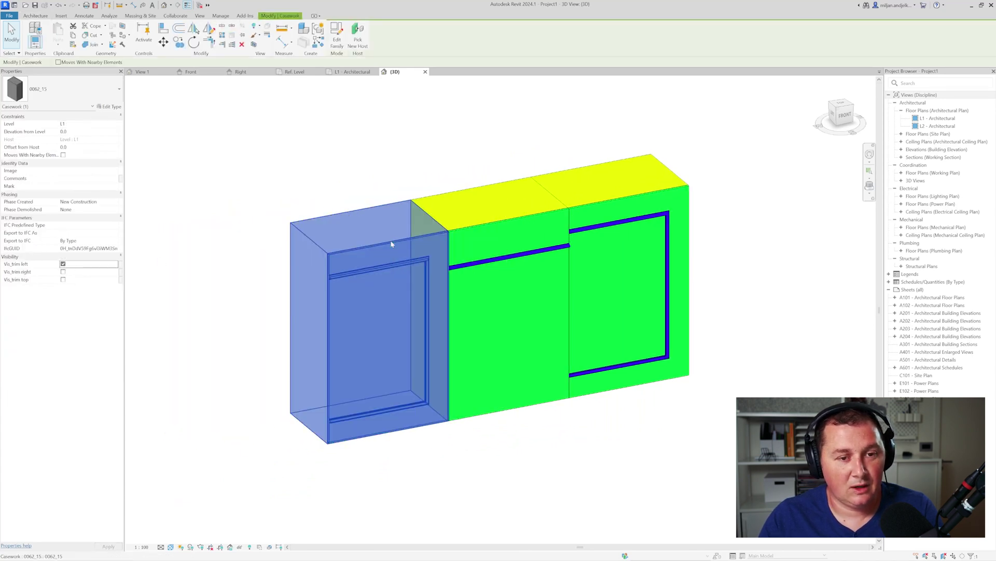
{"action": "left_click", "coordinate": [63, 272]}
{"action": "left_click", "coordinate": [63, 264]}
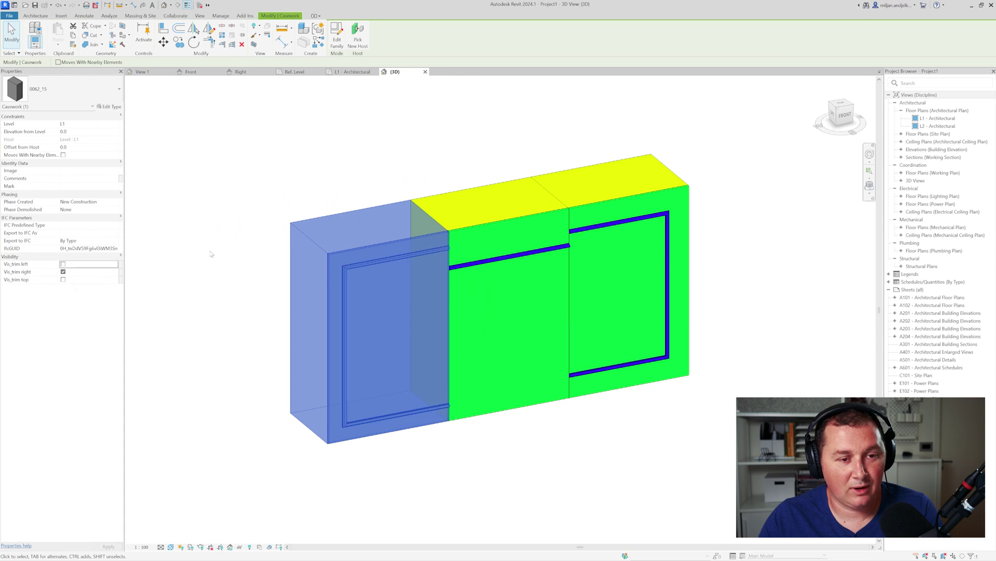
{"action": "left_click", "coordinate": [211, 253]}
- Set the cabinet type's Dist_trim-right and Dist_trim-top to the same 150 distance as Dist_trim-left, and accept the type properties
{"action": "left_click", "coordinate": [355, 223]}
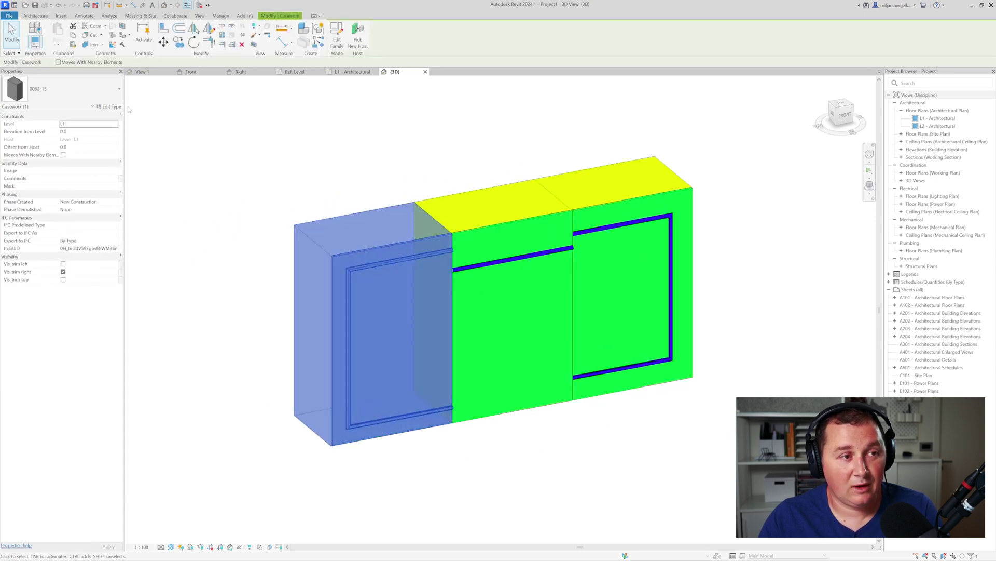
{"action": "left_click", "coordinate": [118, 107]}
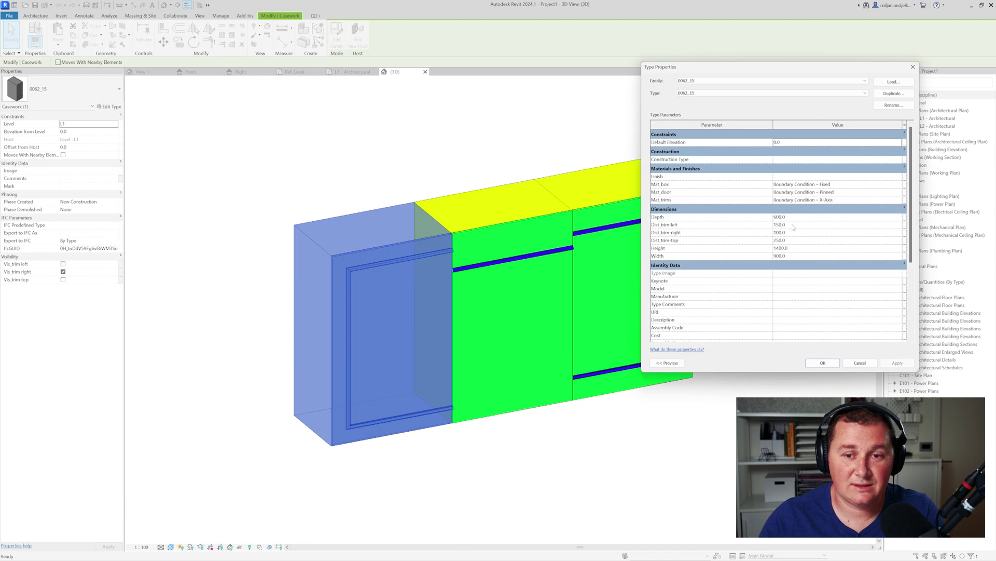
{"action": "left_click", "coordinate": [794, 232]}
{"action": "type", "text": "150"}
{"action": "left_click", "coordinate": [793, 241]}
{"action": "type", "text": "15"}
{"action": "left_click", "coordinate": [898, 363]}
{"action": "left_click", "coordinate": [823, 362]}
{"action": "left_click", "coordinate": [609, 458]}
{"action": "middle_click_drag", "start_coordinate": [609, 458], "coordinate": [567, 434], "text": "shift"}
{"action": "scroll", "coordinate": [480, 401], "scroll_direction": "up", "scroll_amount": 1}
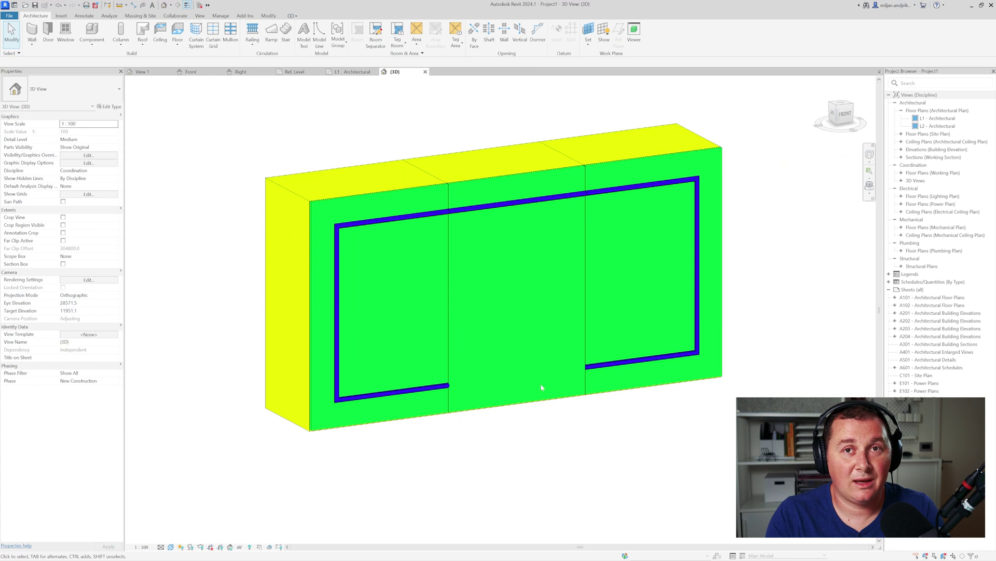
{"action": "scroll", "coordinate": [541, 201], "scroll_direction": "down", "scroll_amount": 2}
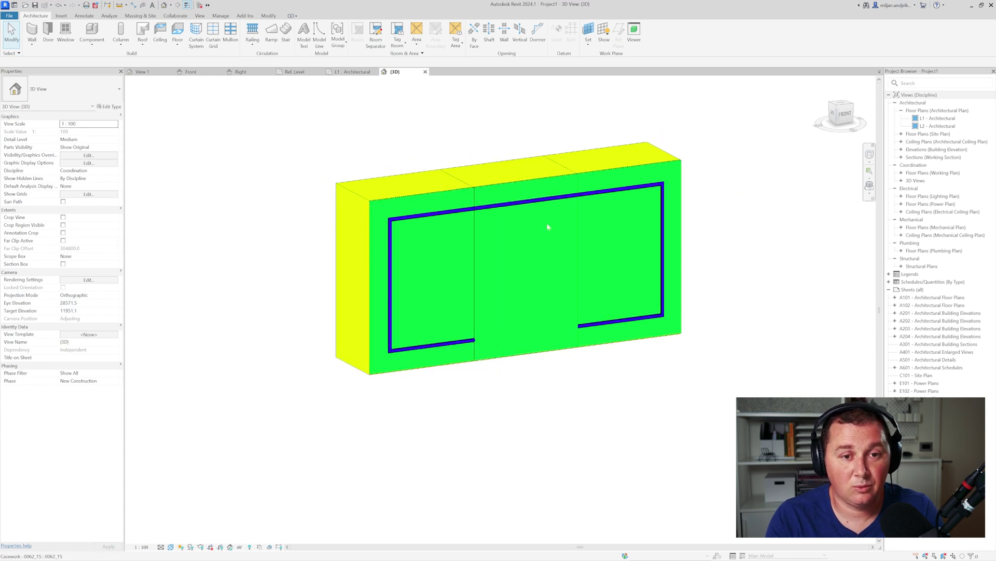